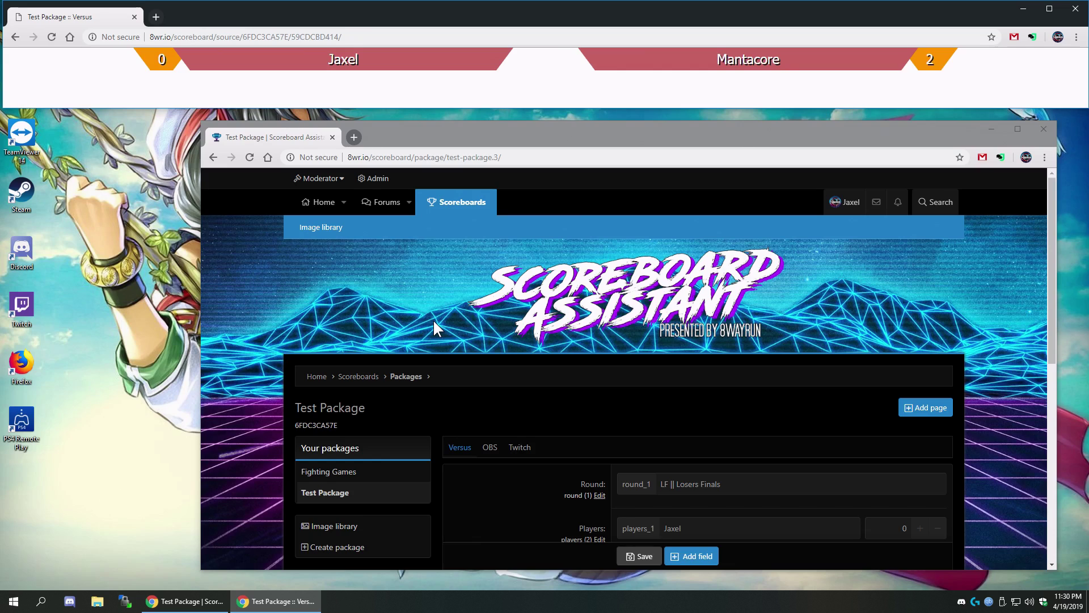
Open the new-field form and close it without saving.
scroll(571, 422, "down", 3)
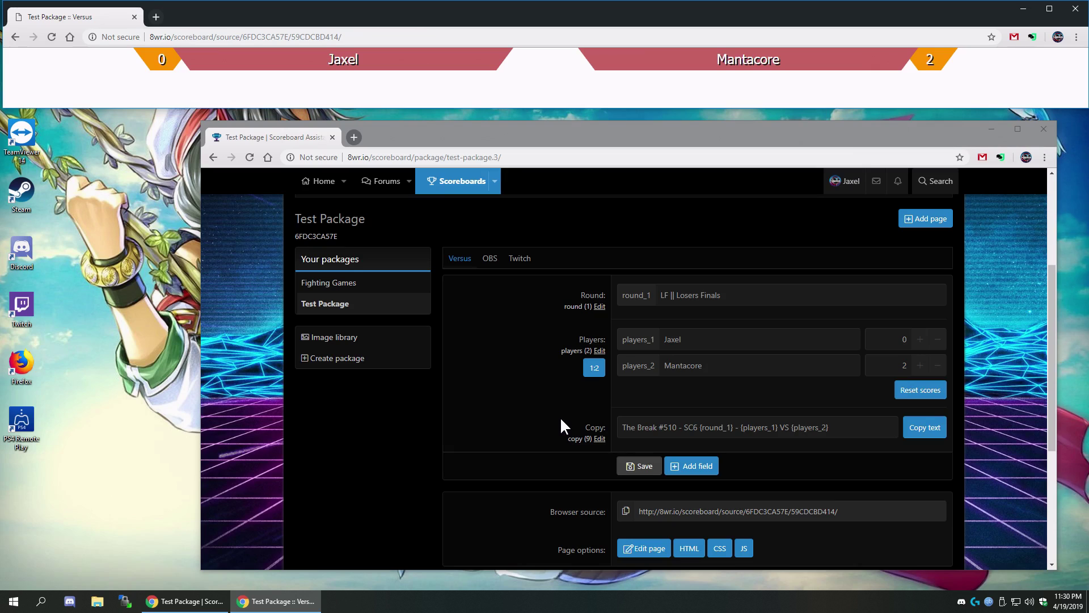
left_click(689, 466)
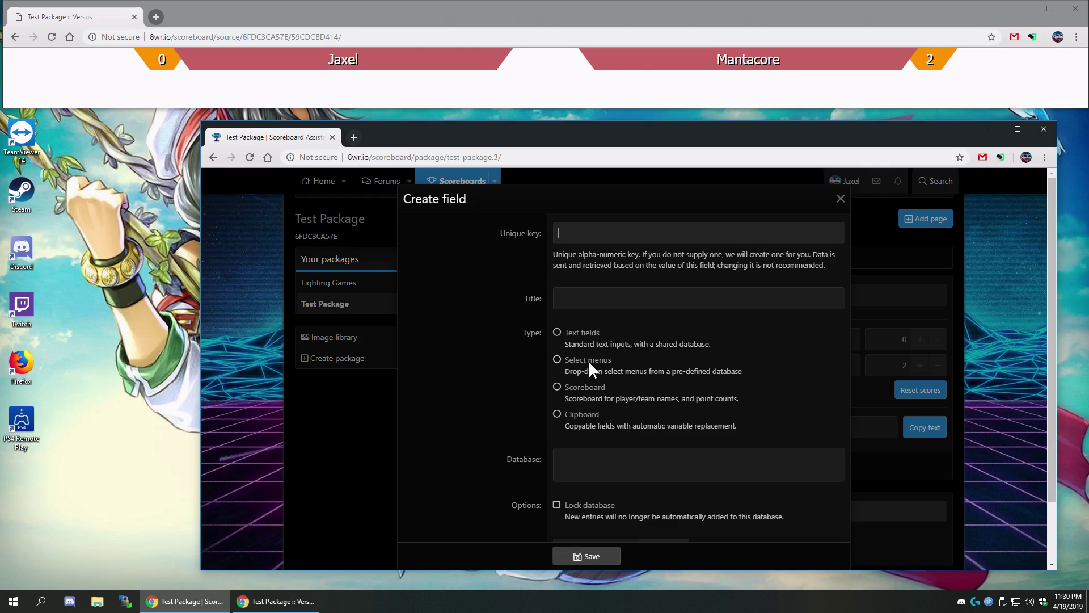
left_click(354, 468)
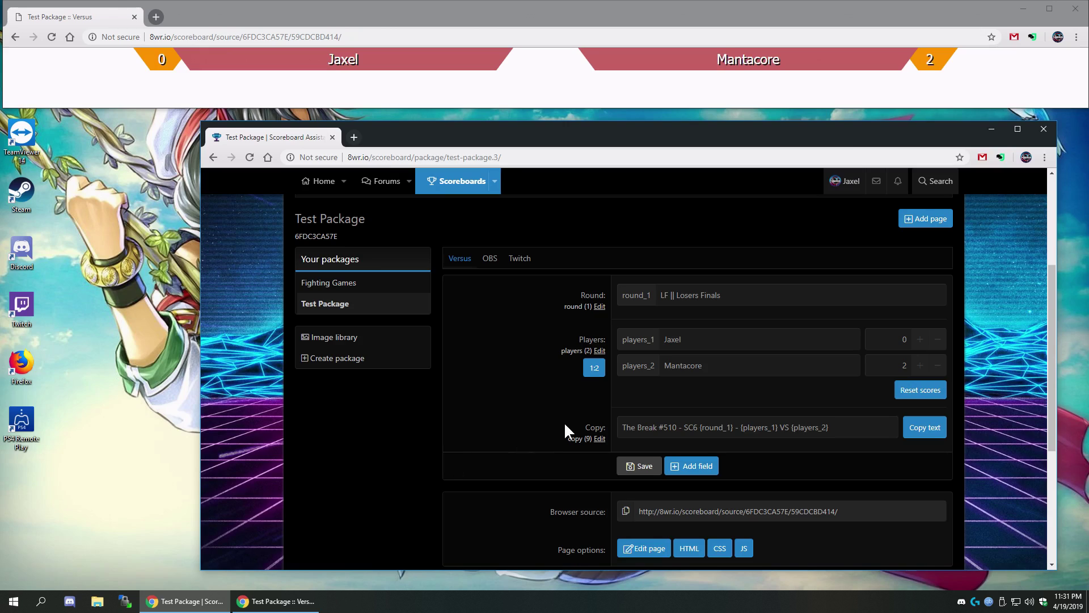
Open the image library and browse the icons folder.
left_click(387, 344)
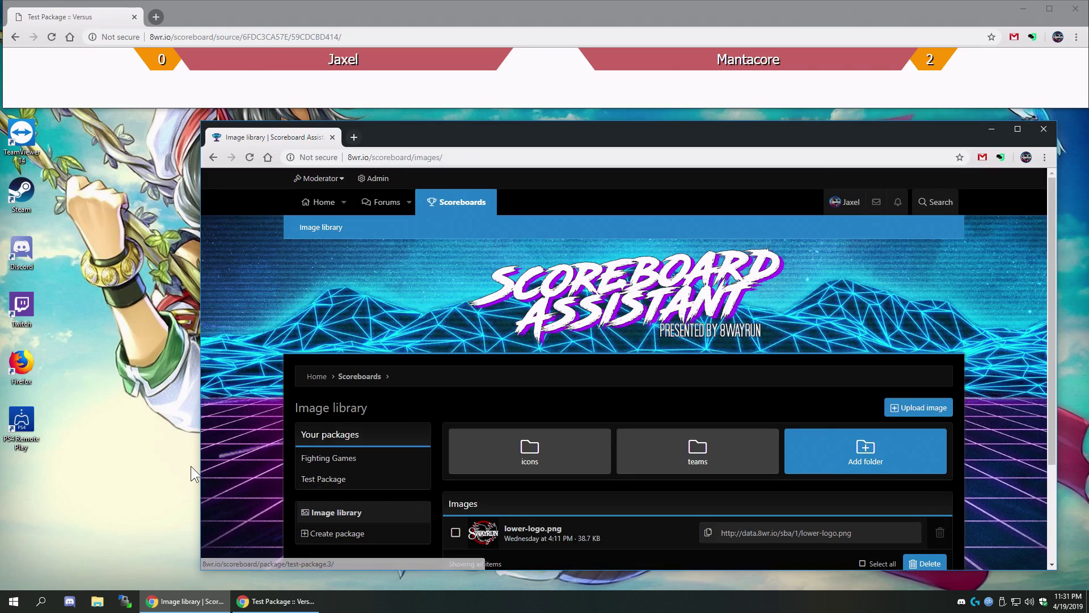
scroll(327, 464, "down", 2)
scroll(326, 460, "up", 3)
scroll(325, 459, "down", 2)
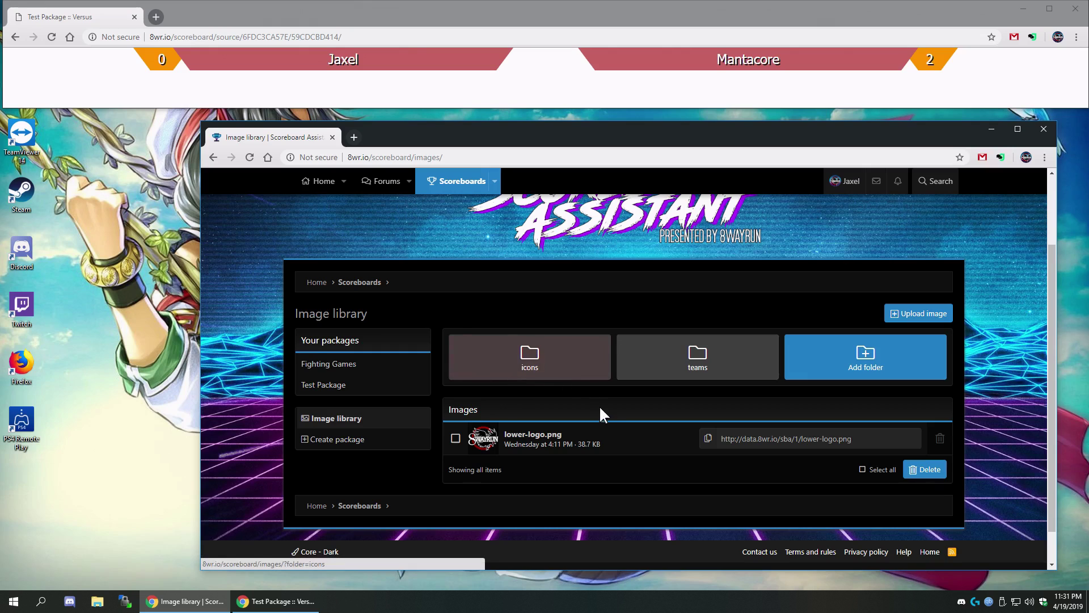
left_click(559, 369)
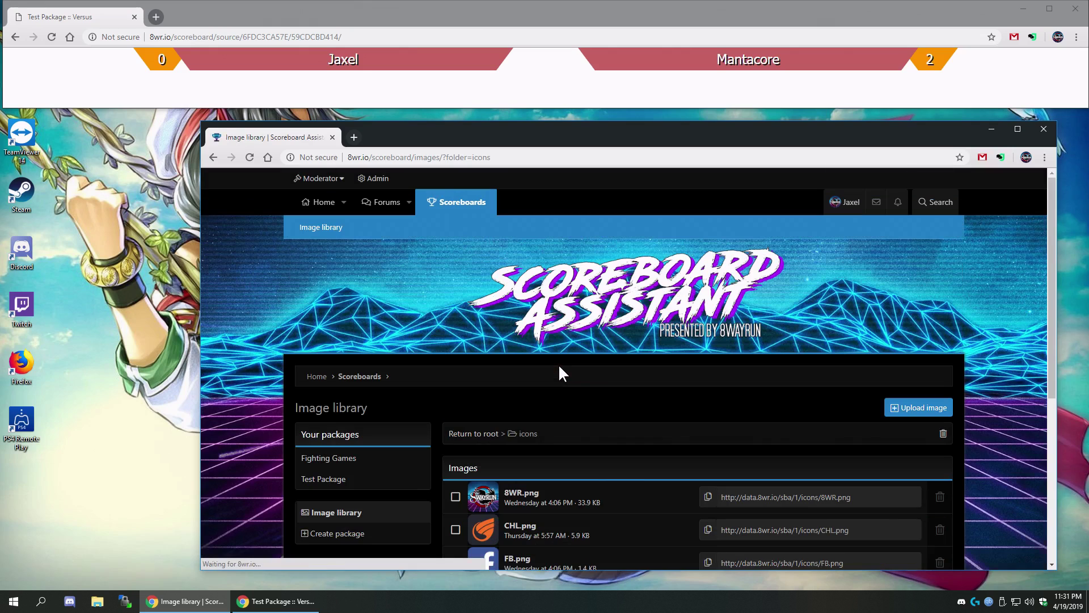
scroll(560, 369, "down", 5)
scroll(559, 369, "up", 2)
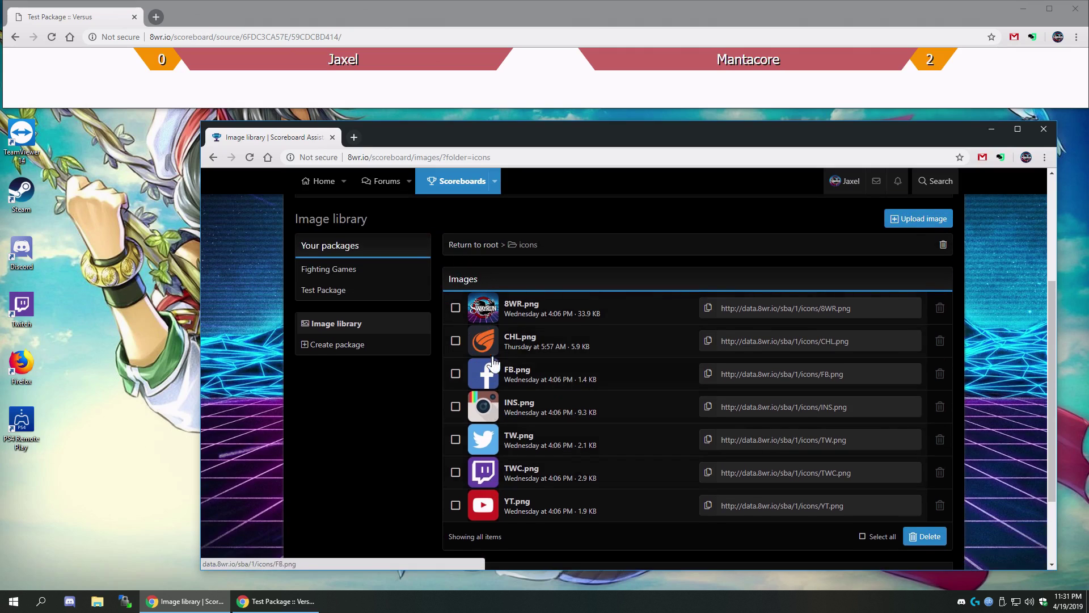
Return to the library root and browse the teams folder of team logos.
left_click(478, 253)
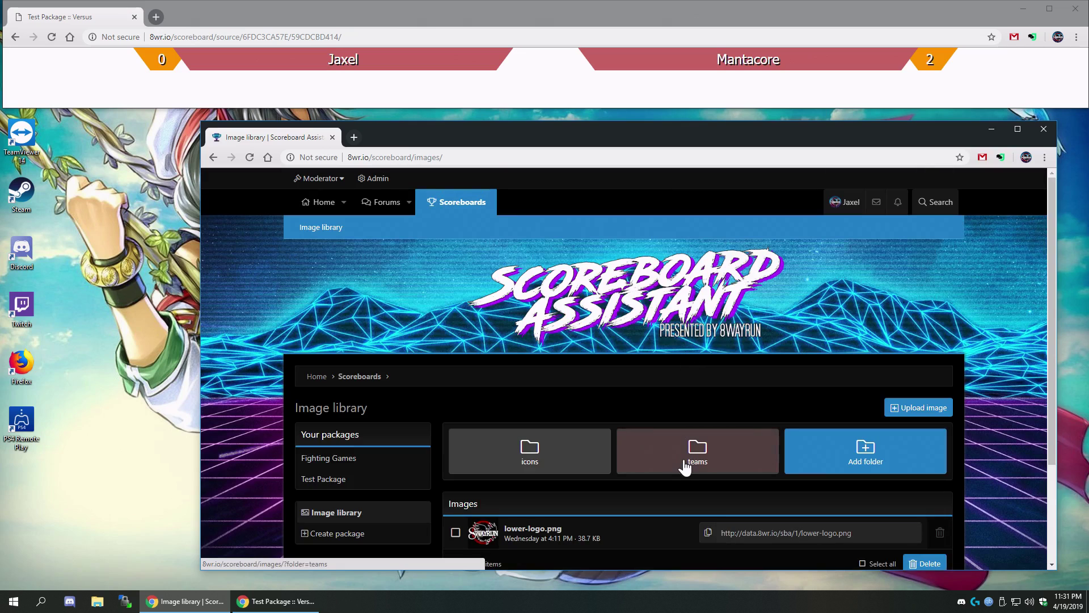
left_click(685, 462)
scroll(522, 433, "down", 7)
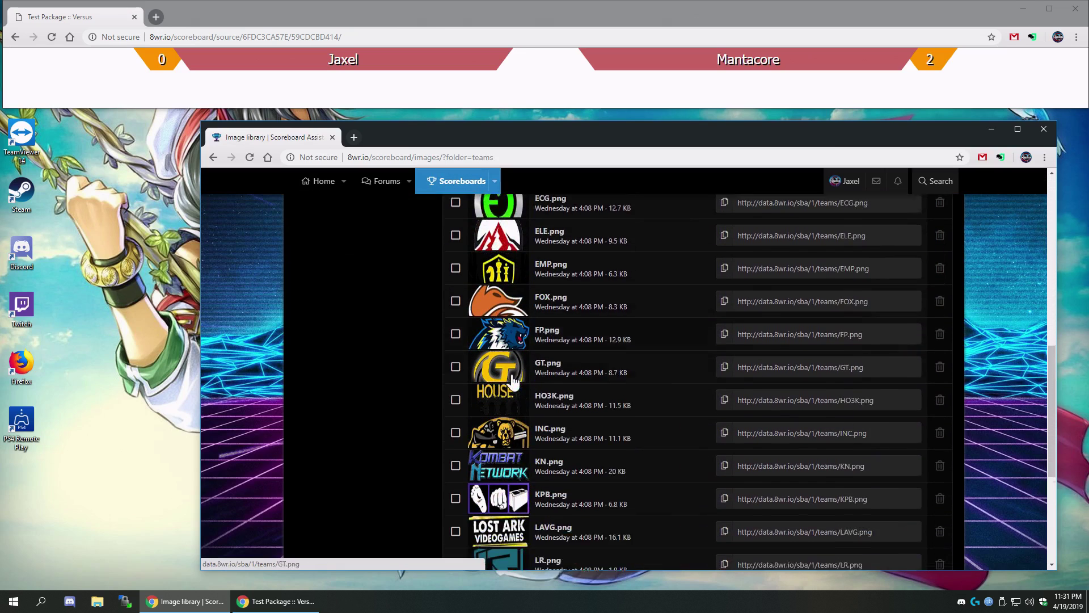
scroll(522, 434, "up", 5)
scroll(521, 434, "up", 3)
Open the Fighting Games package on its Versus (2p) page.
left_click(340, 459)
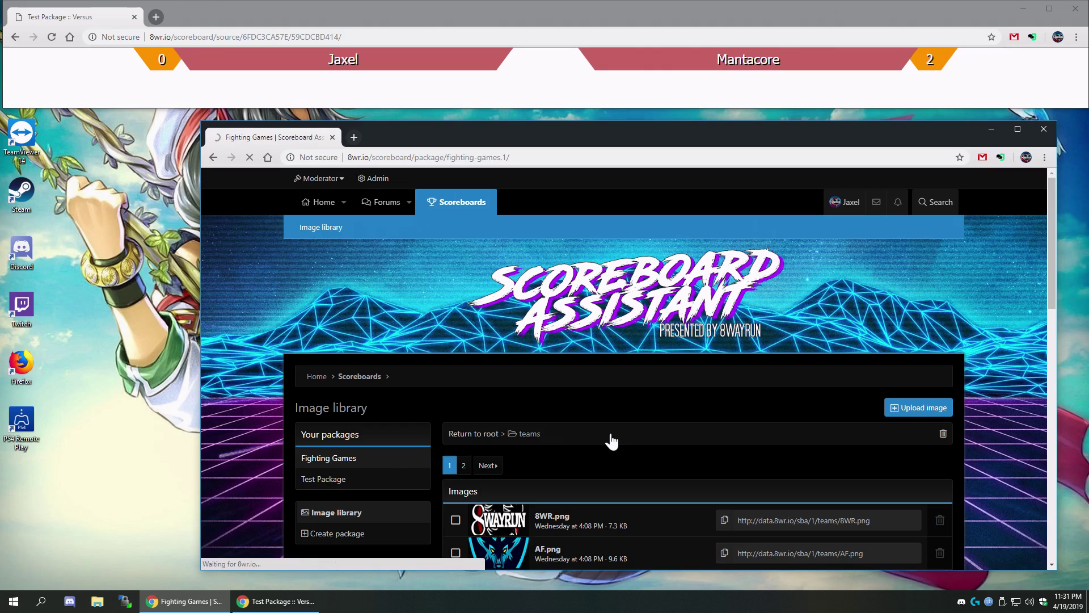
scroll(546, 397, "down", 4)
scroll(547, 377, "up", 2)
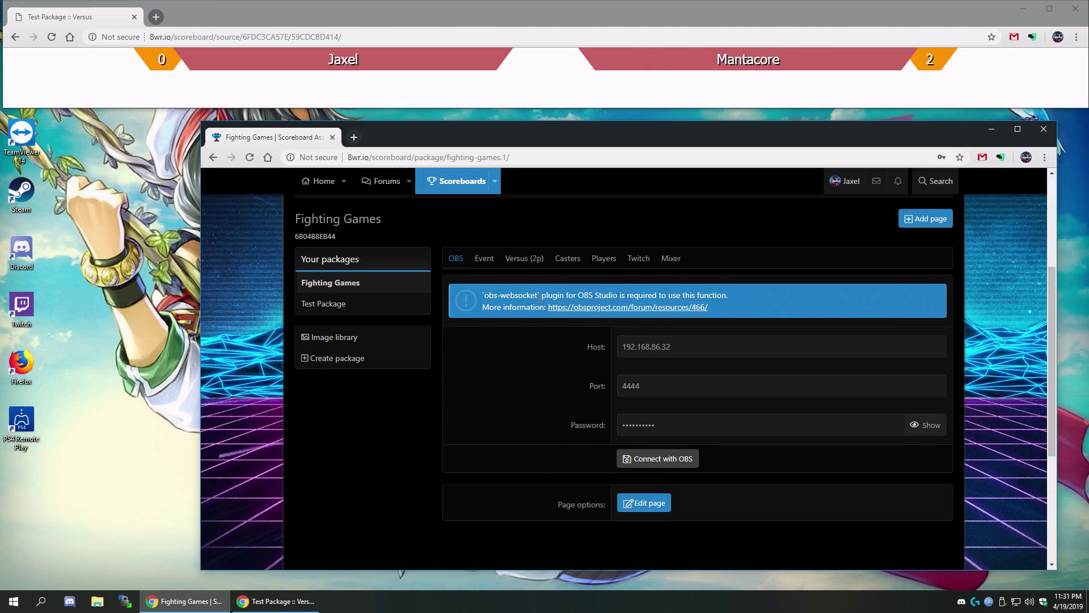
left_click(513, 258)
scroll(580, 394, "down", 3)
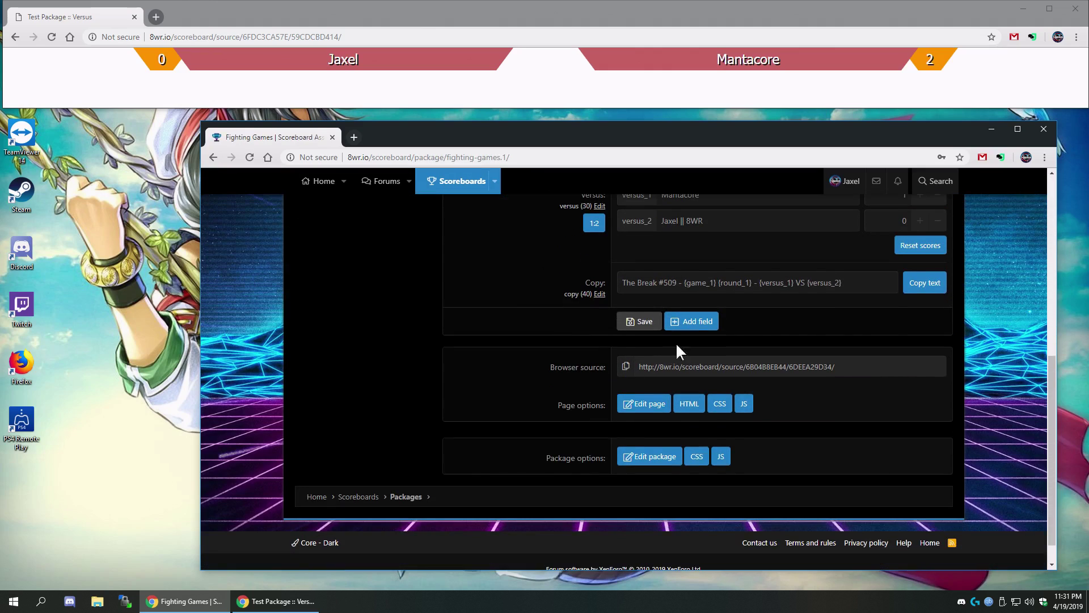
Load the Versus (2p) browser source URL in the top Chrome window.
left_click(625, 365)
left_click(332, 36)
key("ctrl+v")
key("Return")
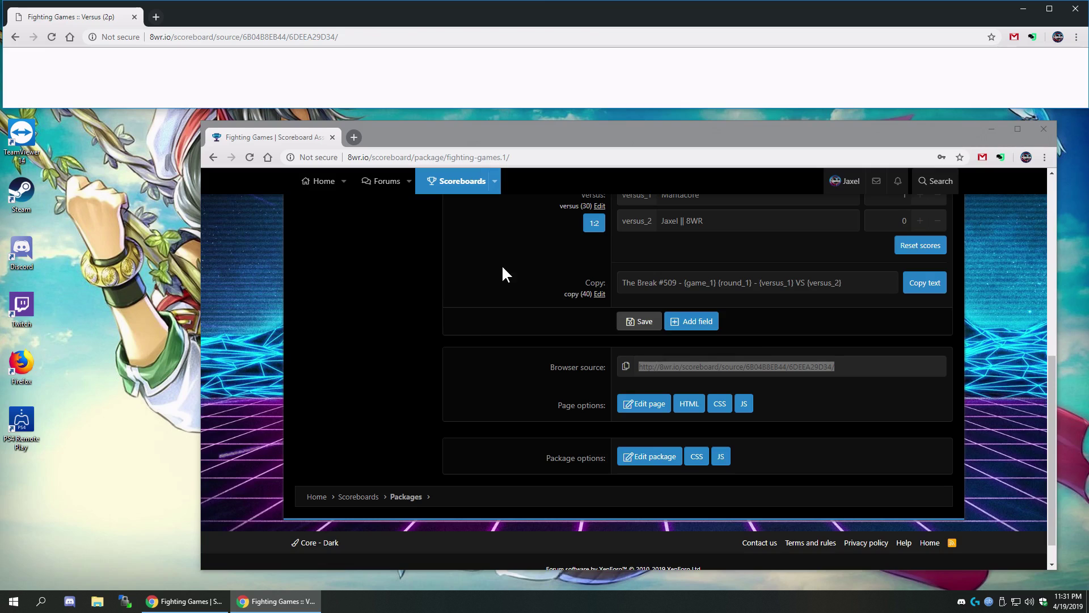
scroll(502, 264, "up", 5)
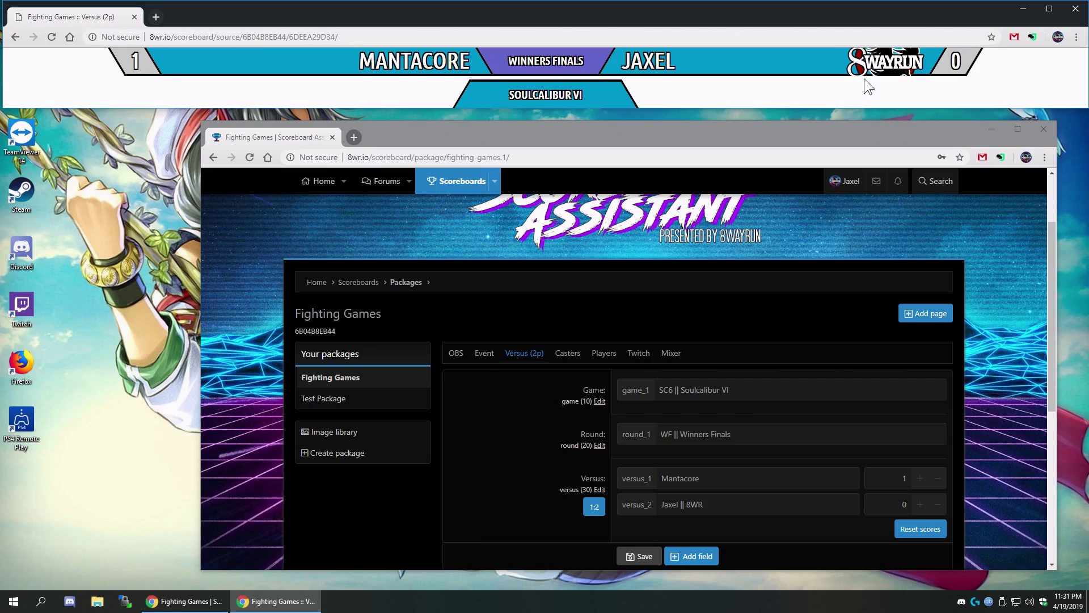
Highlight the versus_2 field value, then pick out its 8WR team code.
left_click_drag(669, 506, 689, 507)
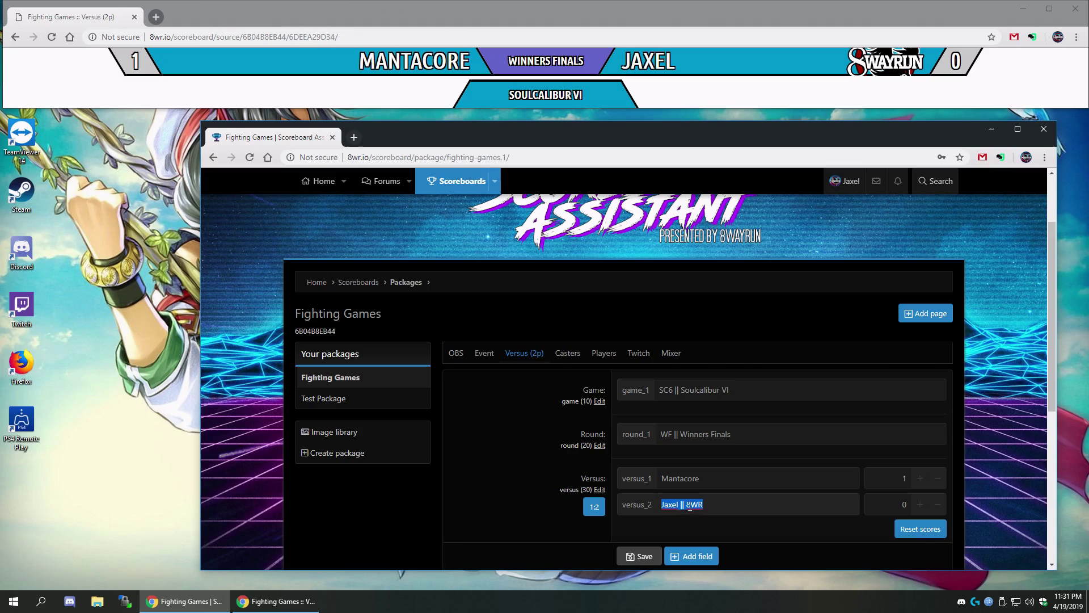
left_click(690, 507)
double_click(693, 506)
left_click(704, 505)
In the Test Package's image library, create a folder named 'countries'.
left_click(348, 401)
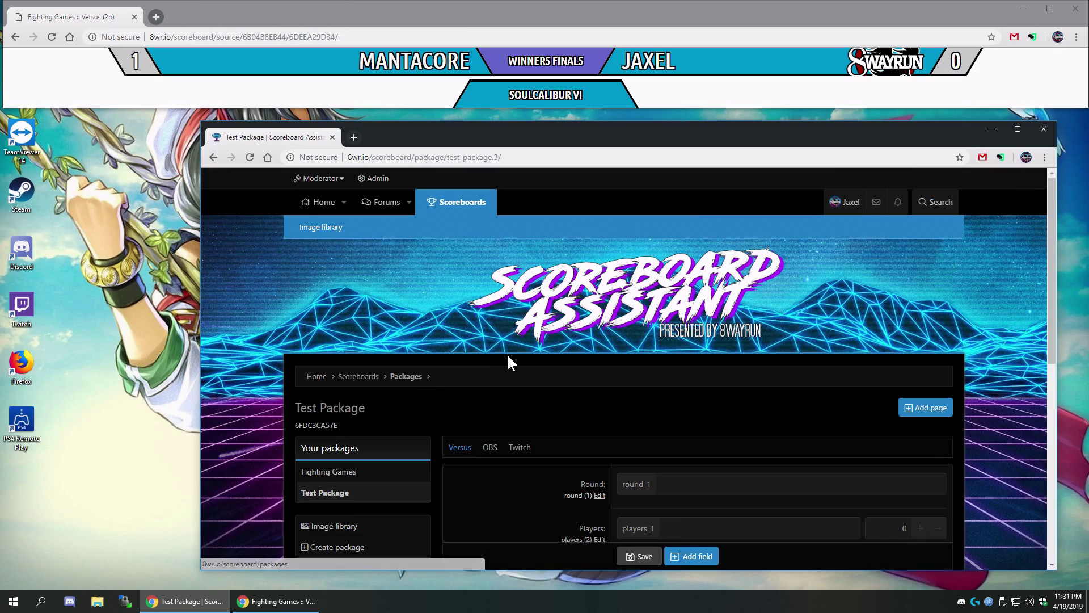
left_click(328, 348)
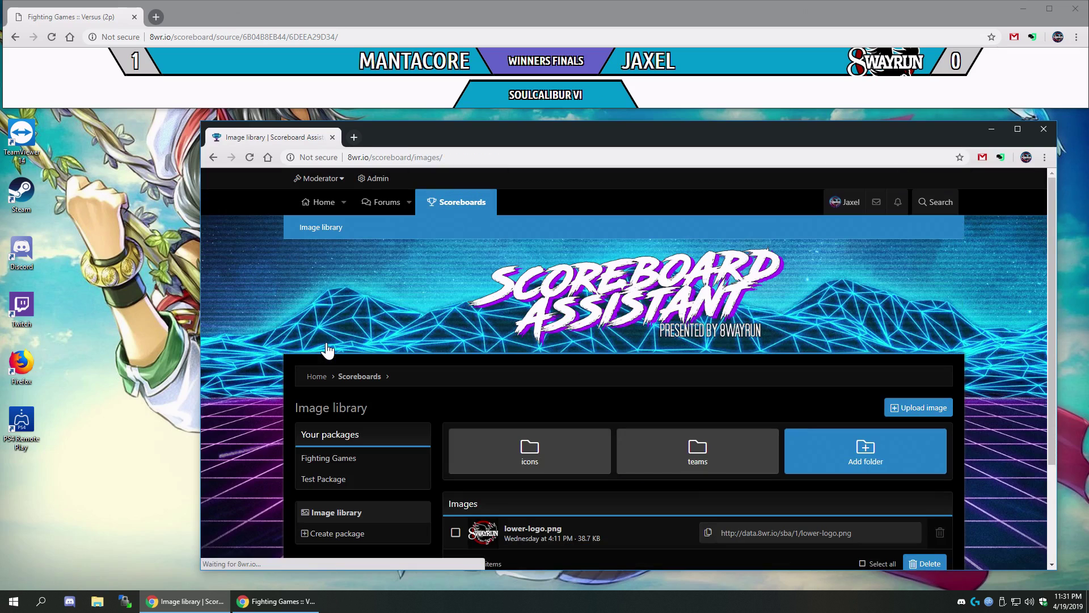
scroll(448, 370, "down", 3)
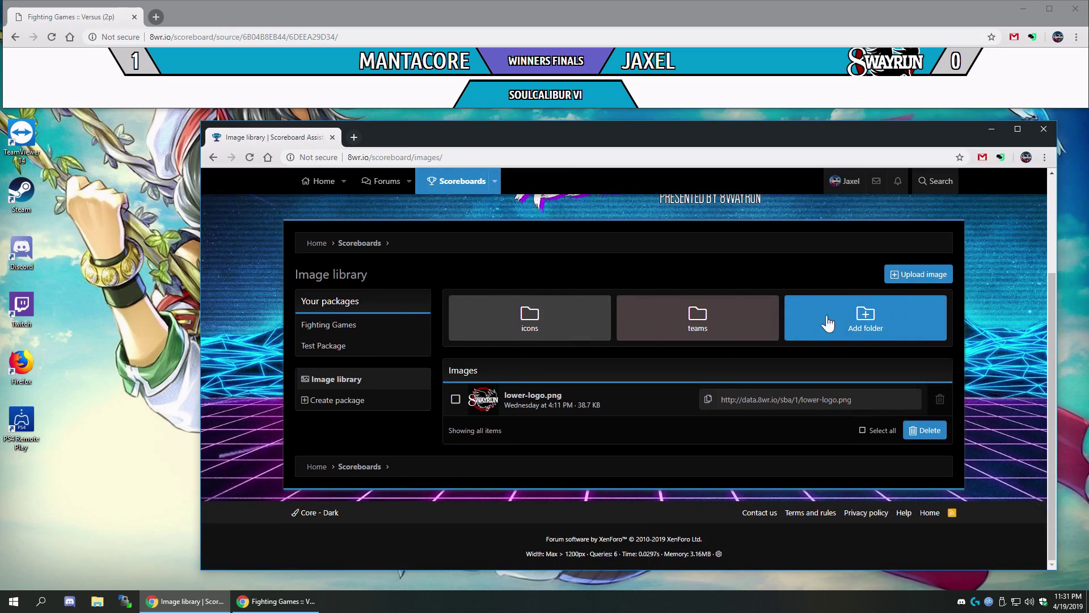
left_click(886, 329)
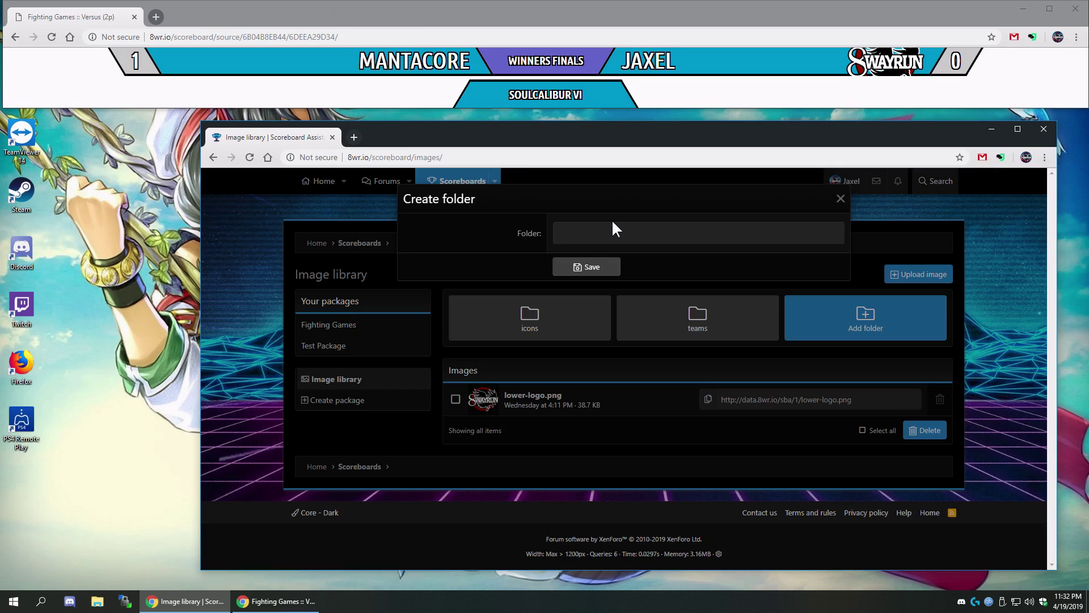
type("countries")
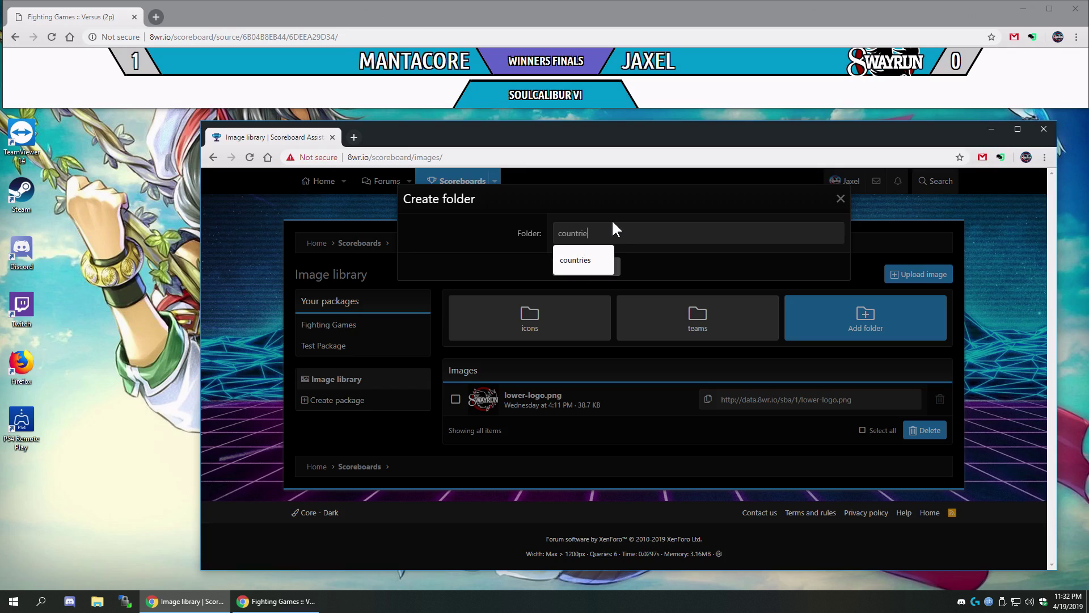
left_click(591, 270)
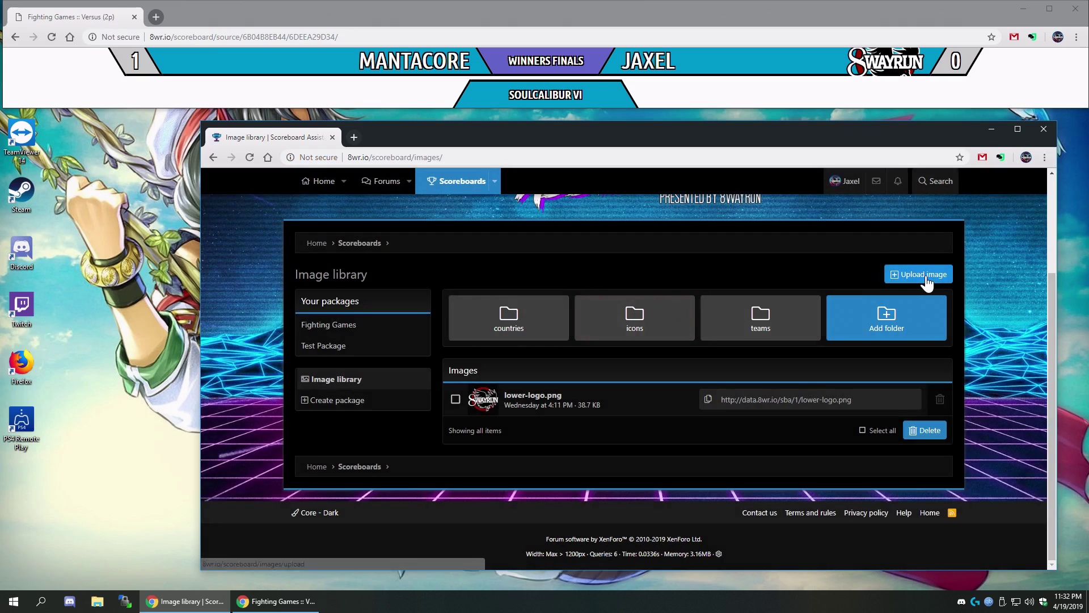
Upload BRA, CAN, GBR, JPN, KOR, MEX and USA .png into the countries sub-directory.
left_click(925, 275)
left_click(671, 232)
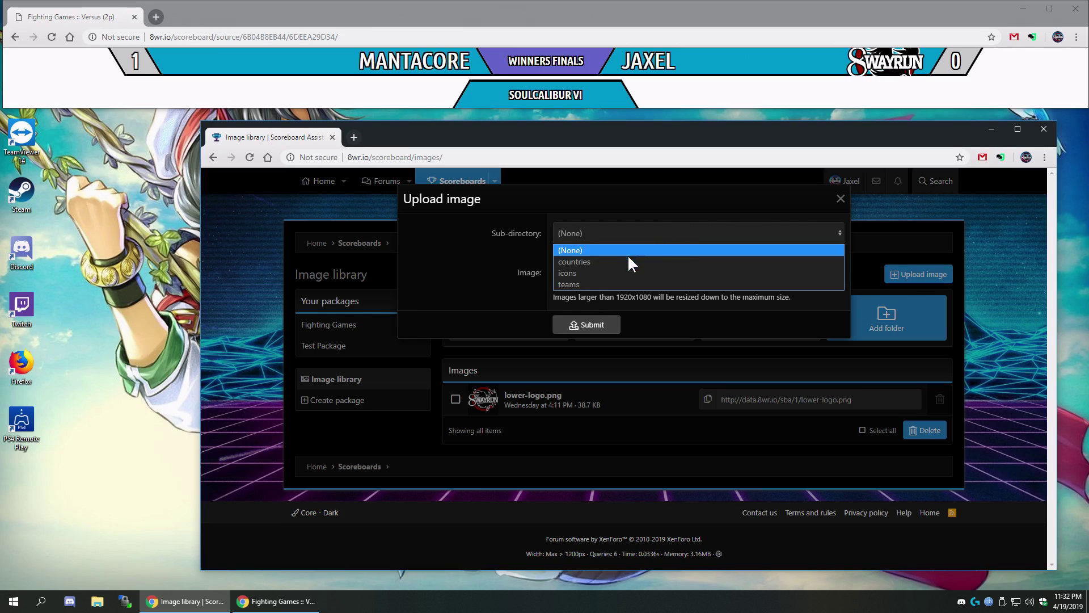
left_click(598, 261)
left_click(581, 272)
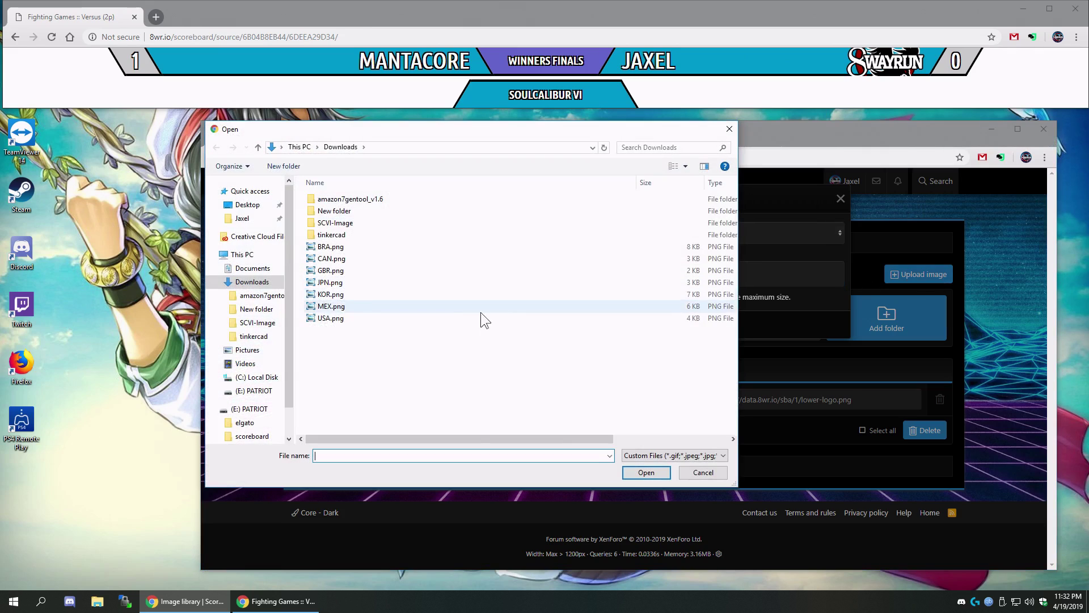
left_click_drag(452, 384, 324, 244)
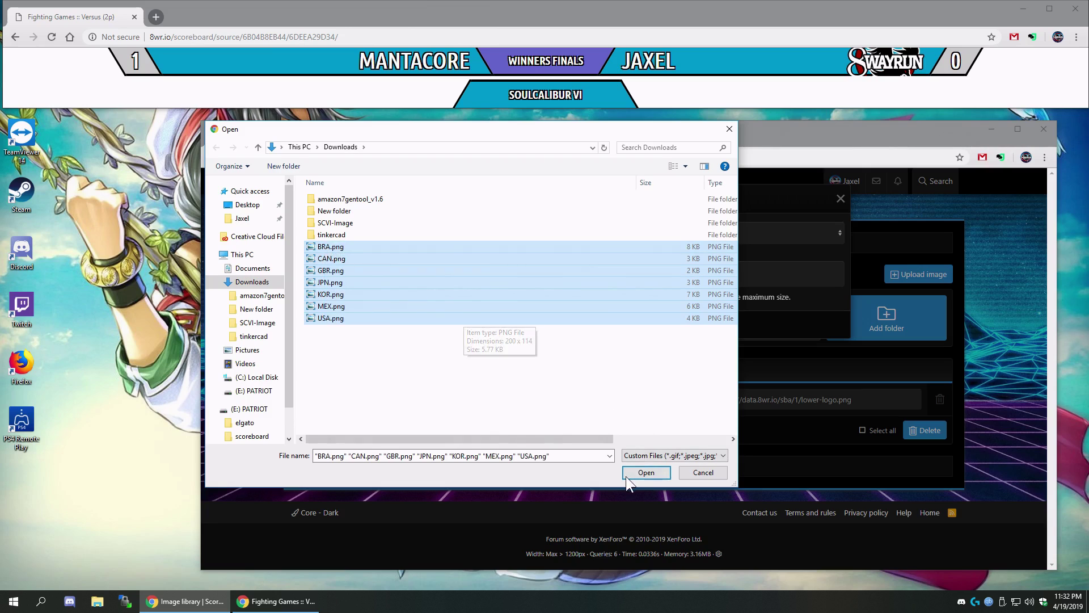
left_click(645, 473)
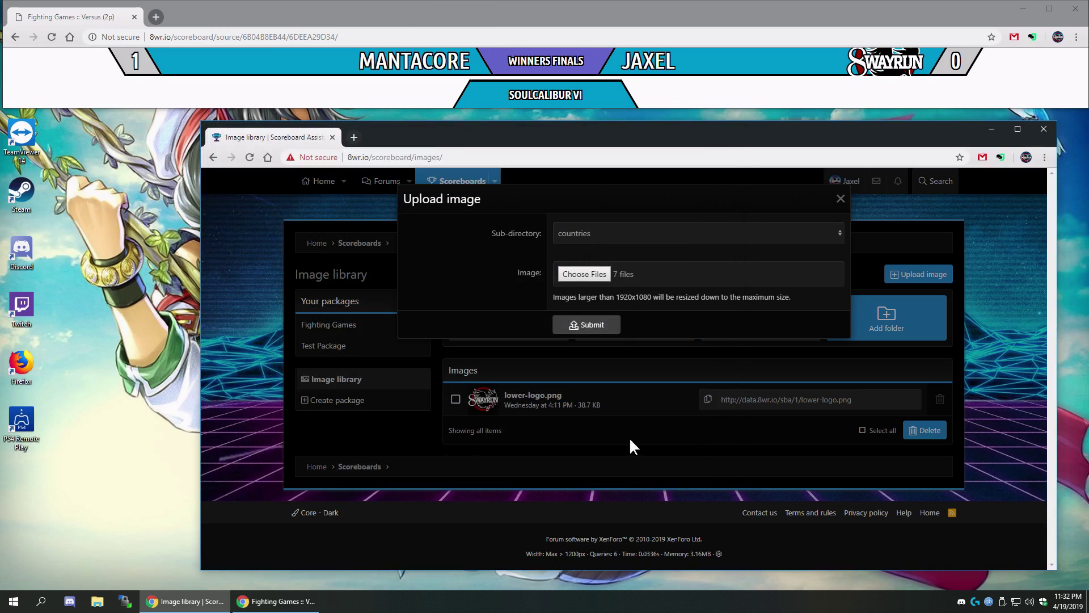
left_click(584, 326)
scroll(584, 329, "down", 5)
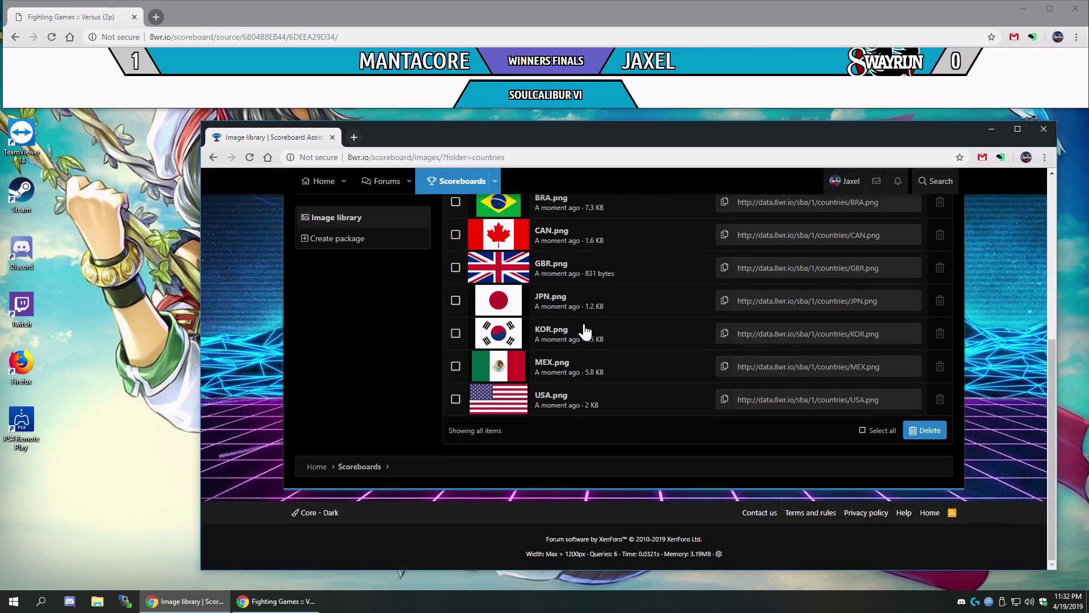
scroll(584, 332, "up", 2)
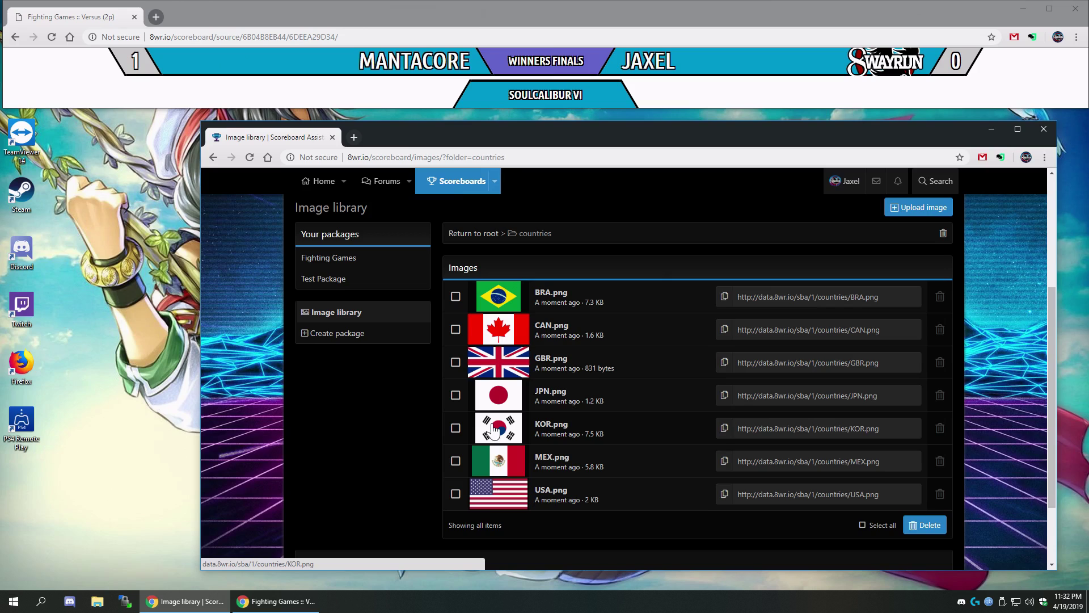
In the Test Package, define field key 'country', title 'Countries', Select menus type, display order 3.
left_click(331, 291)
scroll(576, 406, "down", 3)
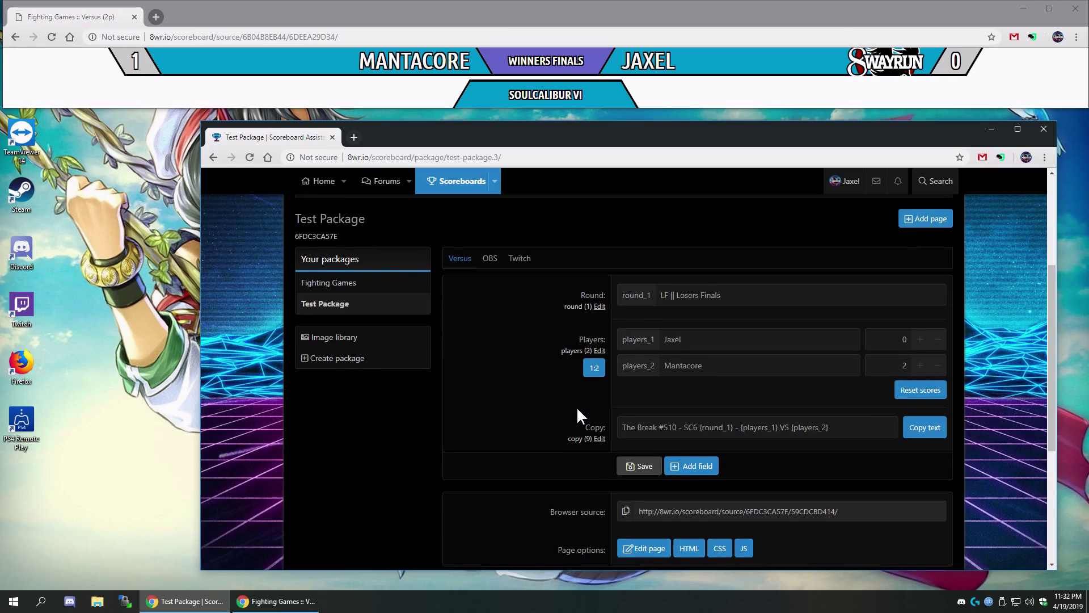
scroll(577, 410, "down", 2)
scroll(577, 406, "up", 2)
left_click(699, 468)
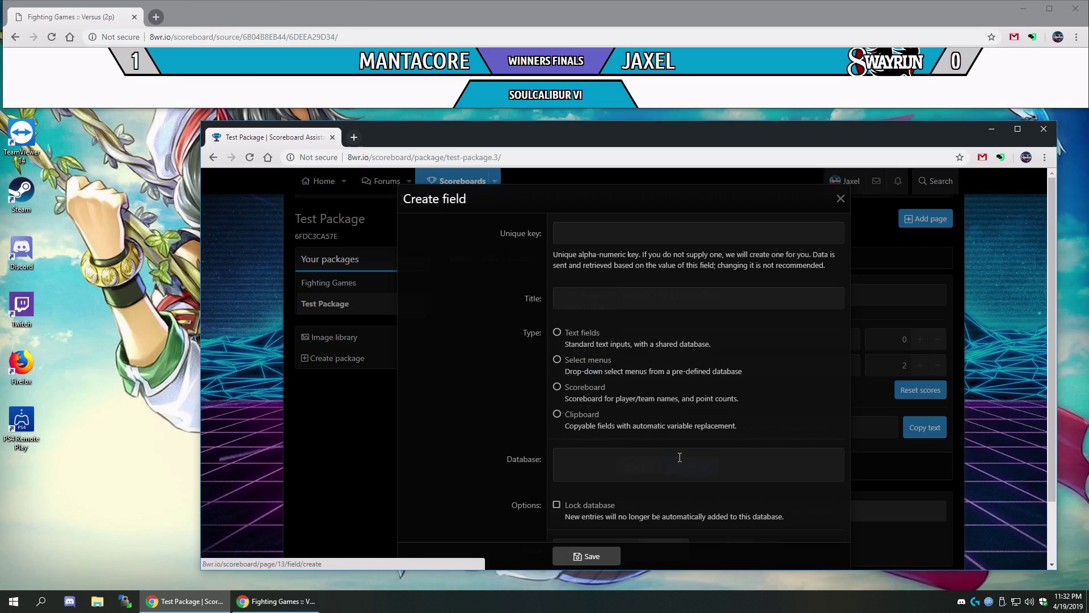
type("countri")
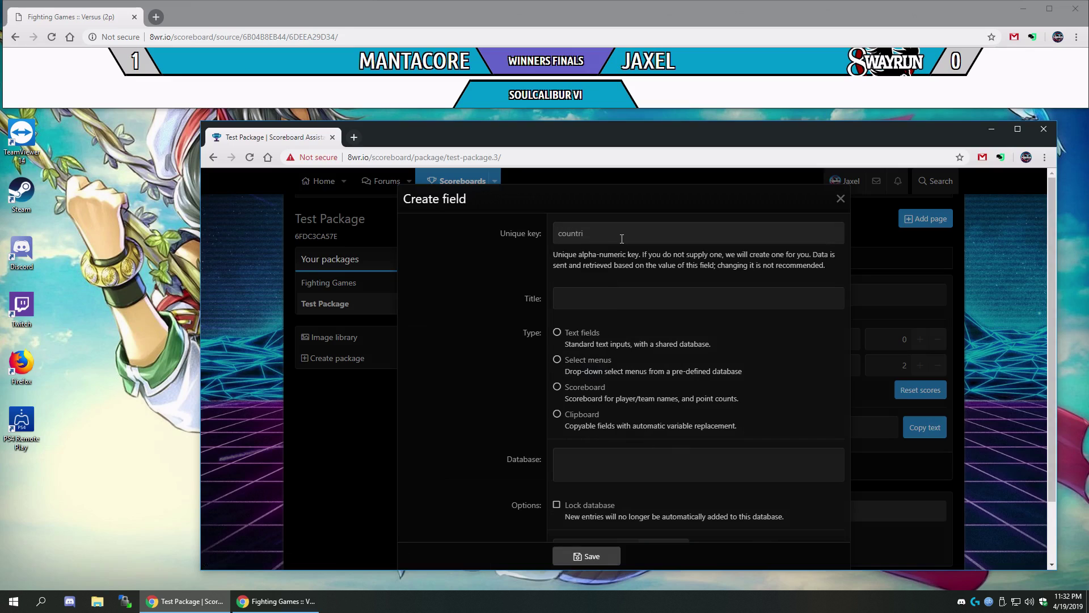
key("BackSpace")
type("y")
type("Countries")
left_click(587, 360)
scroll(438, 370, "down", 2)
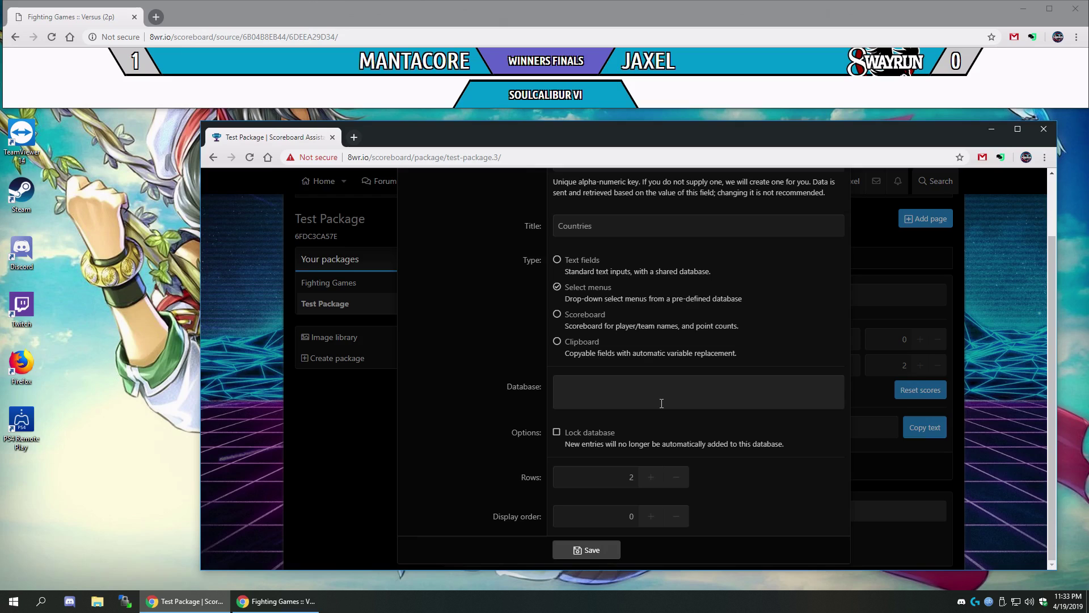
left_click(651, 516)
left_click(651, 516)
left_click(651, 516)
Save the Countries field and confirm its country_1 and country_2 dropdowns are empty.
left_click(584, 550)
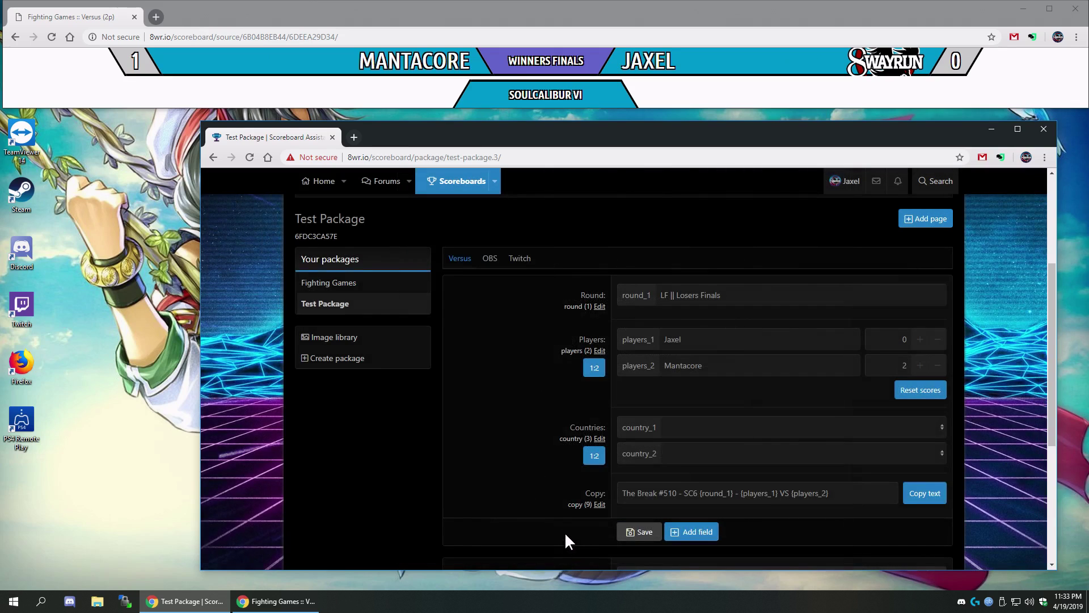
left_click(749, 432)
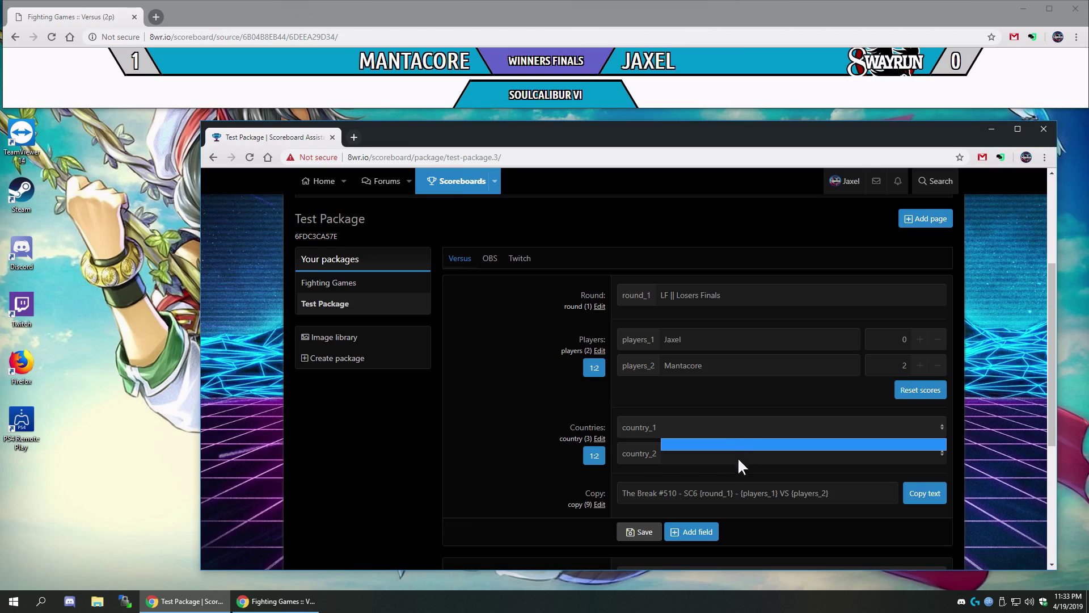
left_click(744, 422)
left_click(742, 425)
left_click(733, 457)
left_click(729, 455)
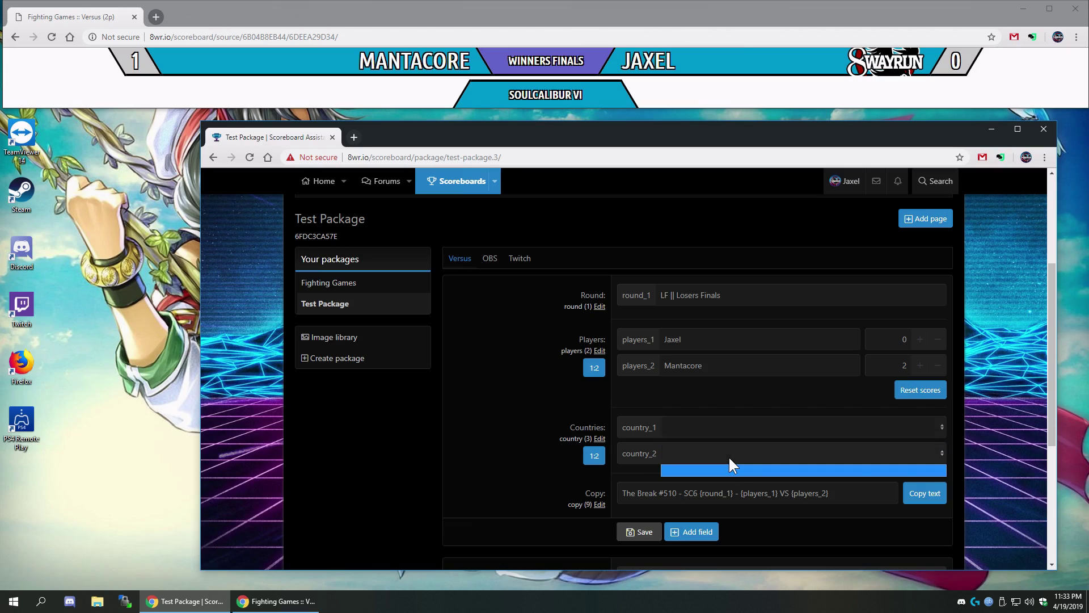
left_click(728, 455)
left_click(717, 417)
left_click(593, 448)
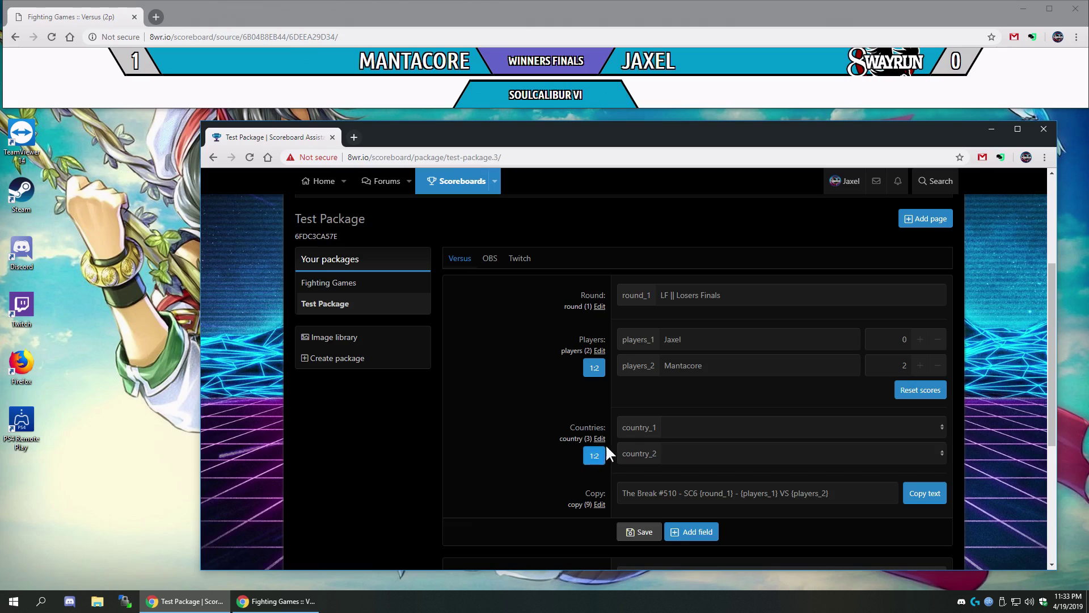
Fill the Countries database with CAN || Canada, USA || United States, MEX || Mexico and save.
left_click(599, 438)
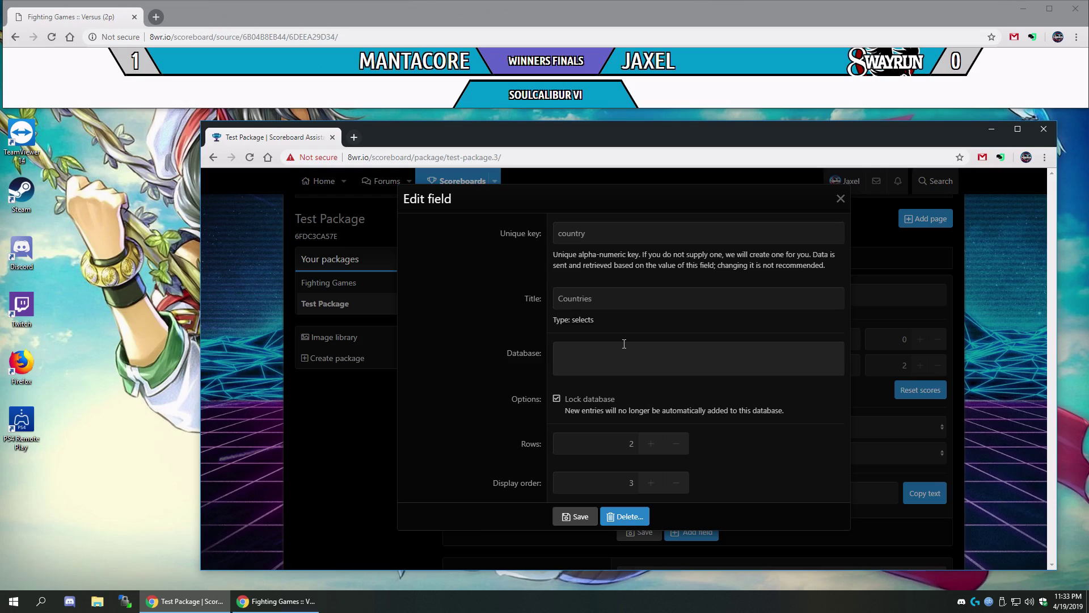
type("CAN || Canada")
key("Return")
type("USA ||")
type("United States")
key("Return")
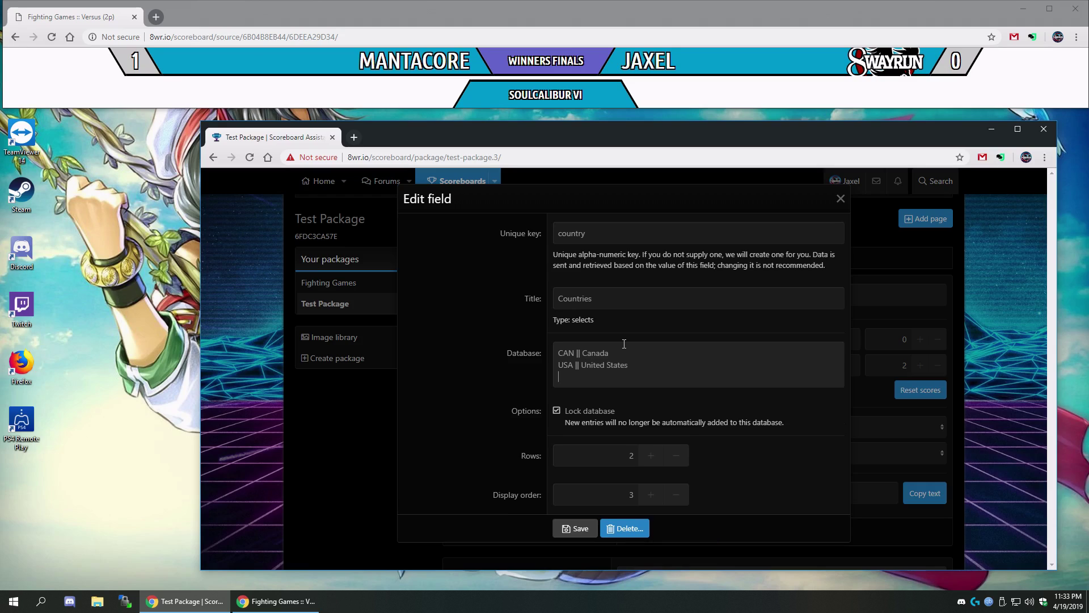
type("MEX || Mexico")
key("Return")
type("BRA ||")
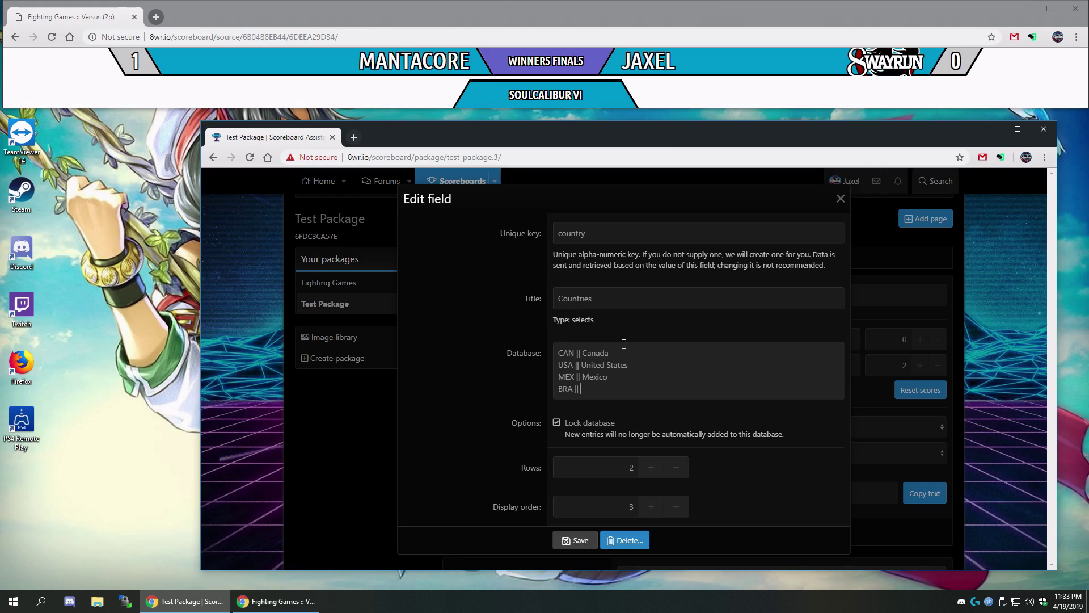
type(" Br")
key("BackSpace")
key("BackSpace")
key("BackSpace")
key("BackSpace")
key("BackSpace")
key("BackSpace")
key("BackSpace")
key("BackSpace")
key("BackSpace")
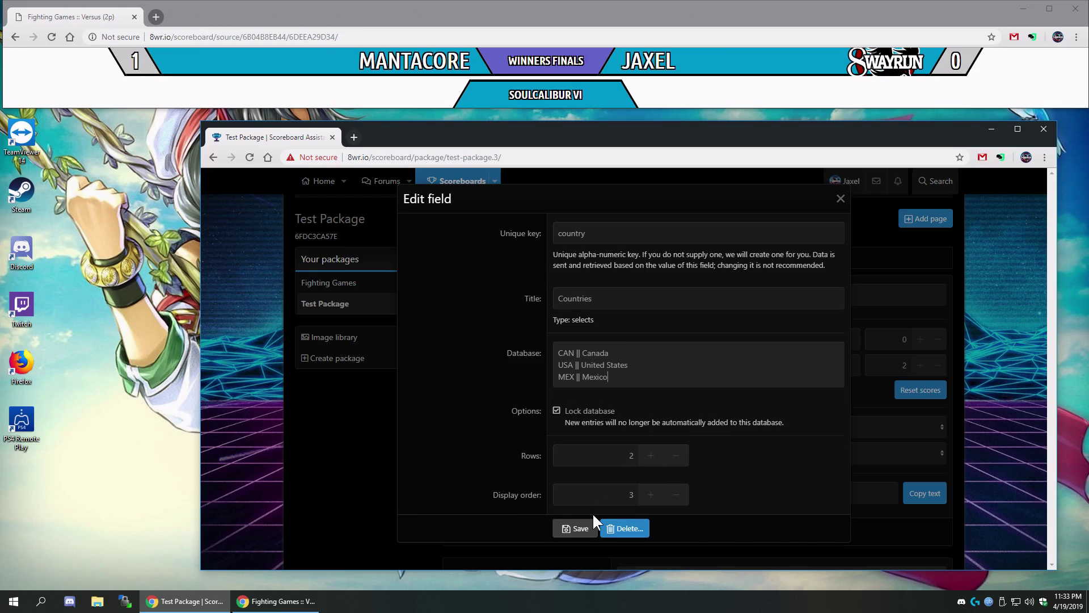
left_click(583, 530)
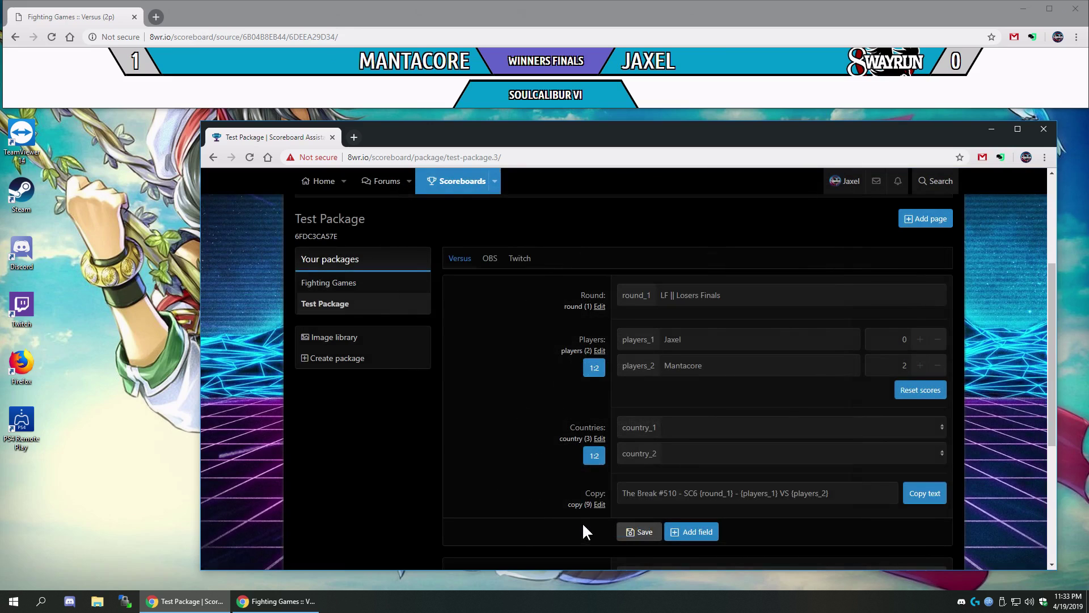
Set country_1 to Canada and country_2 to Mexico, test the swap, and save.
scroll(493, 487, "down", 2)
left_click(689, 333)
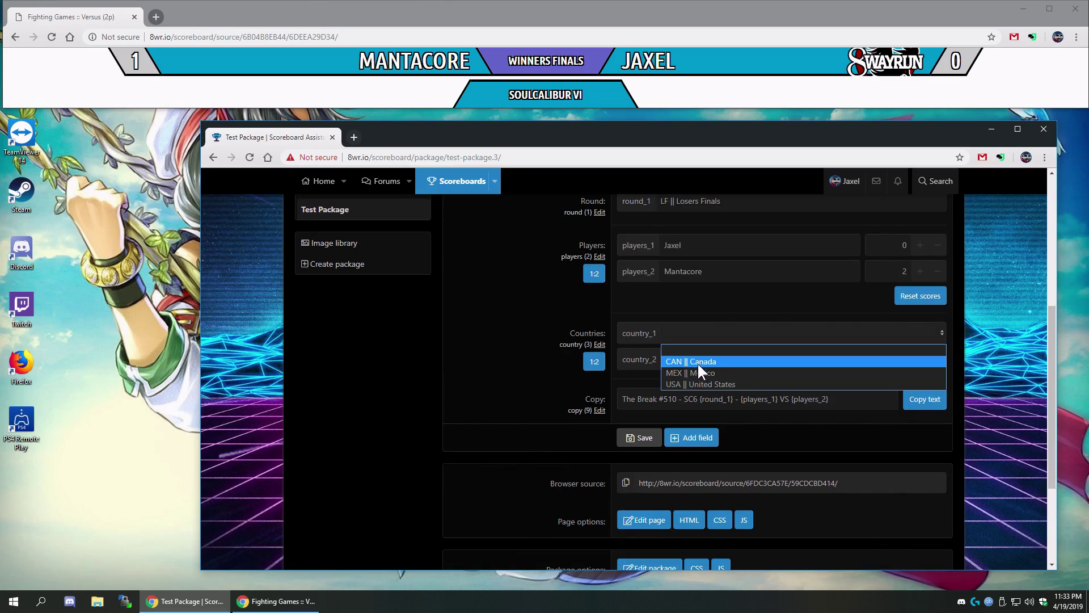
left_click(703, 363)
left_click(690, 358)
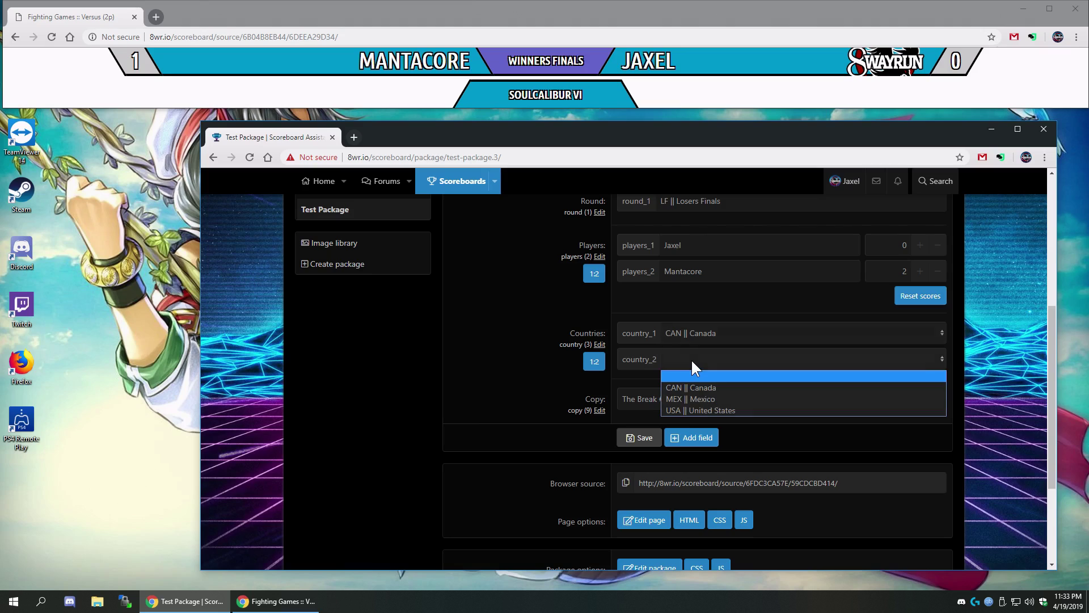
left_click(695, 397)
left_click(596, 366)
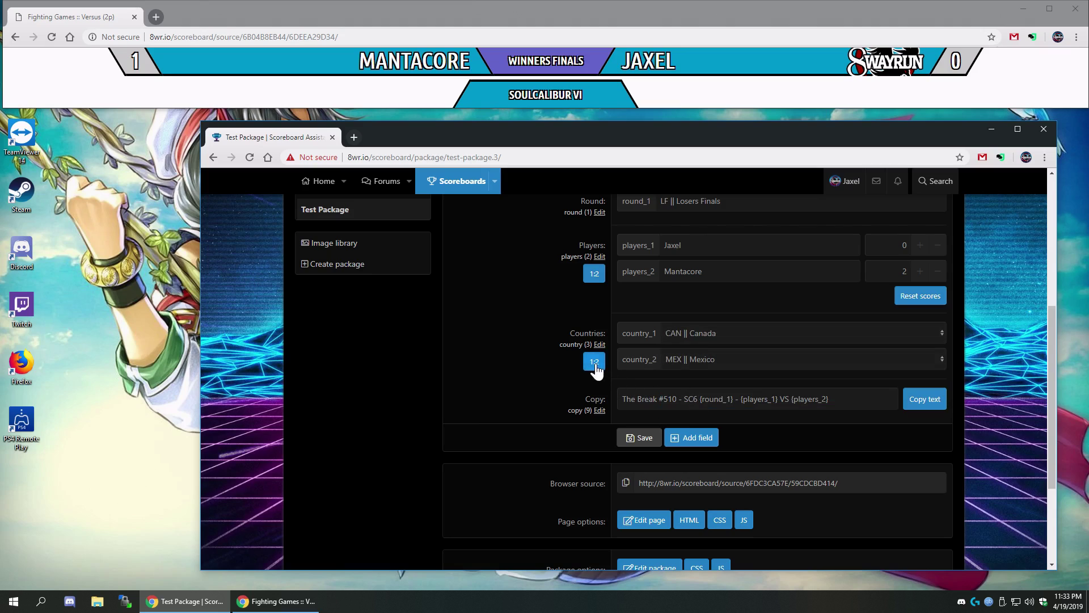
left_click(594, 363)
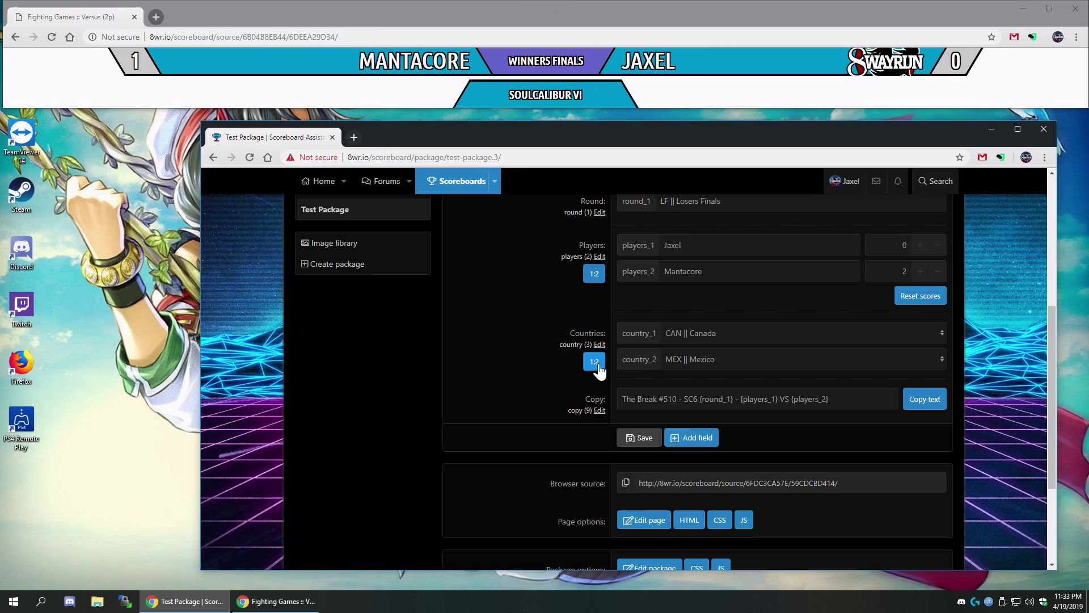
left_click(639, 438)
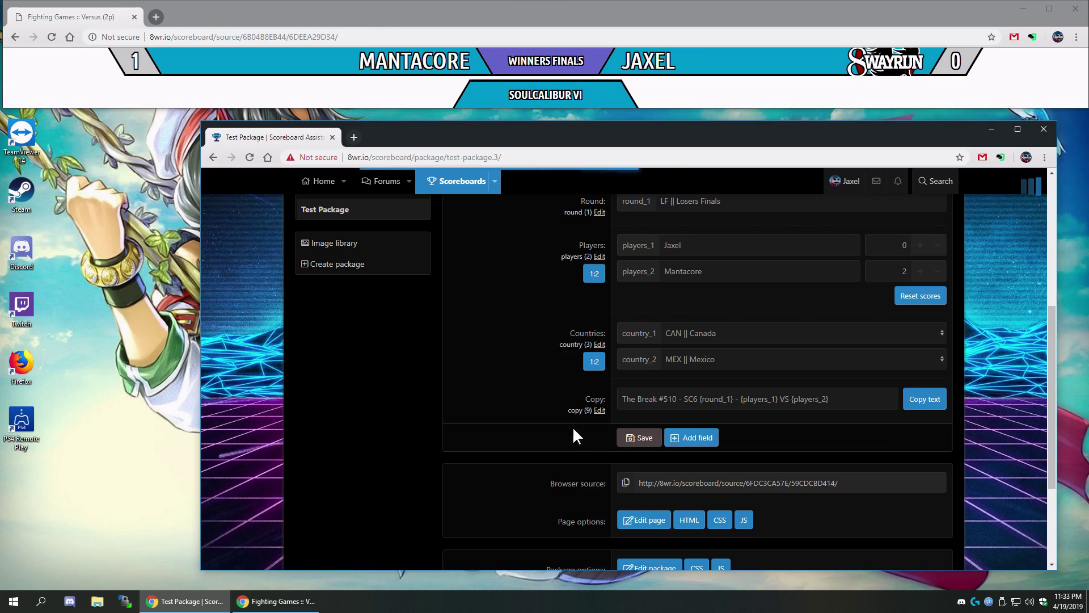
Change country_2 to USA || United States, save, and reload the Test Package overlay above.
left_click(677, 363)
left_click(676, 409)
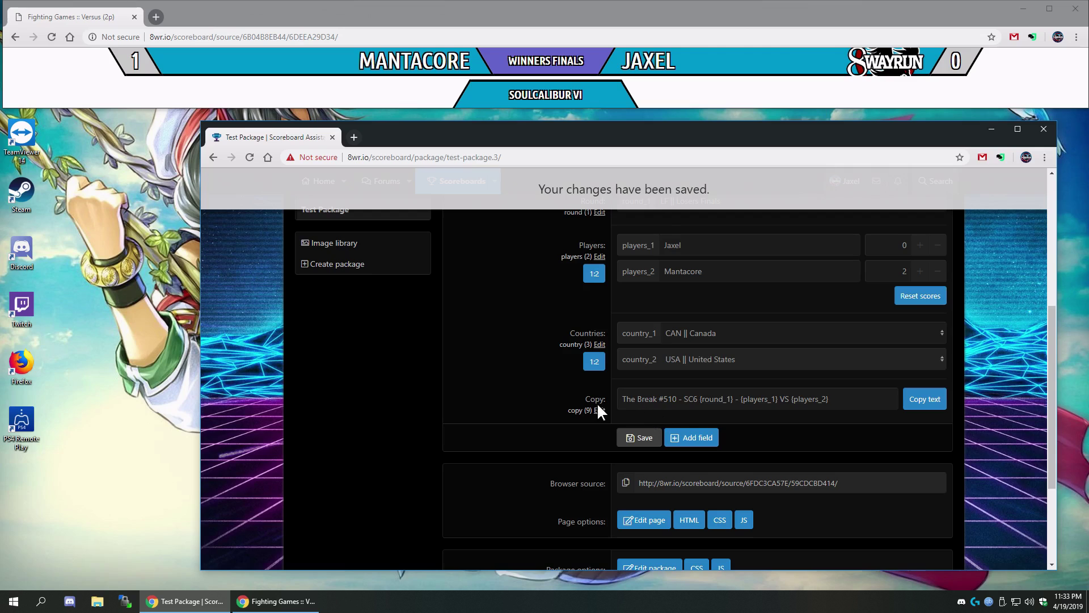
left_click(624, 440)
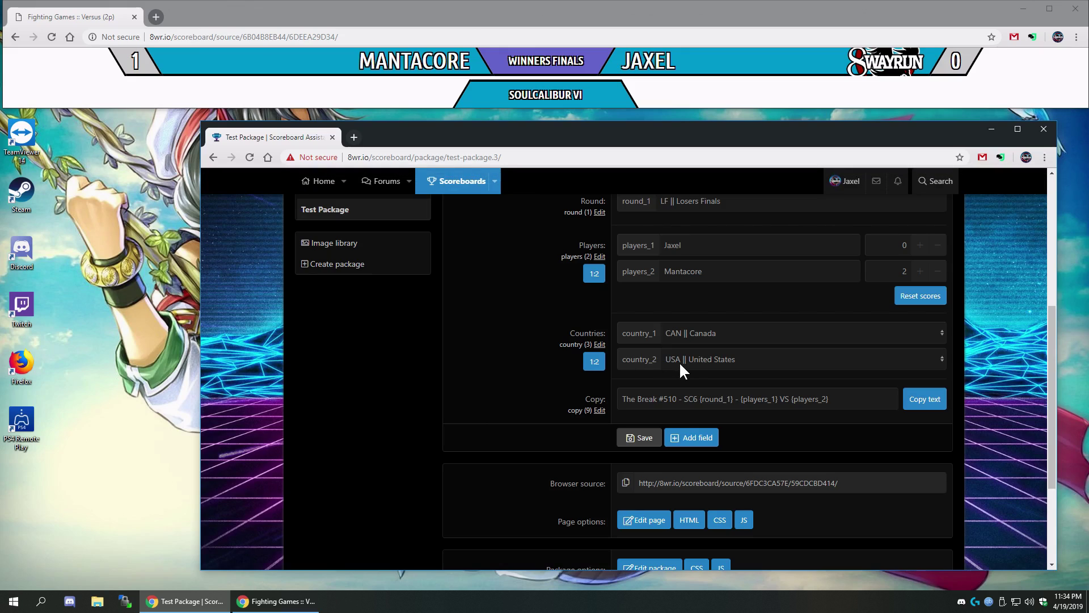
left_click(16, 36)
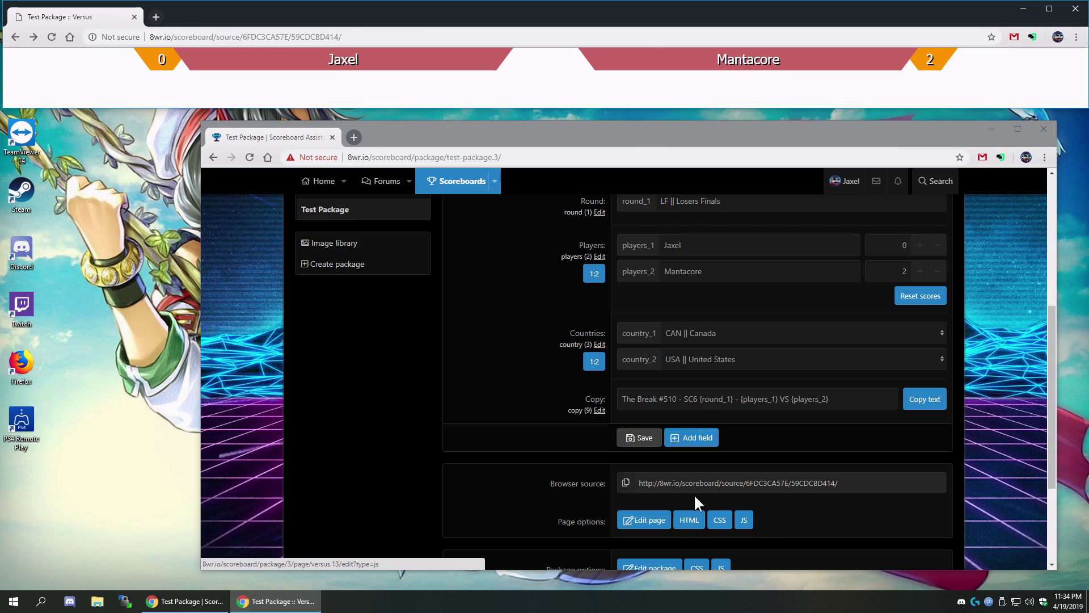
In the page HTML, add two nested empty divs below the player markup.
left_click(685, 529)
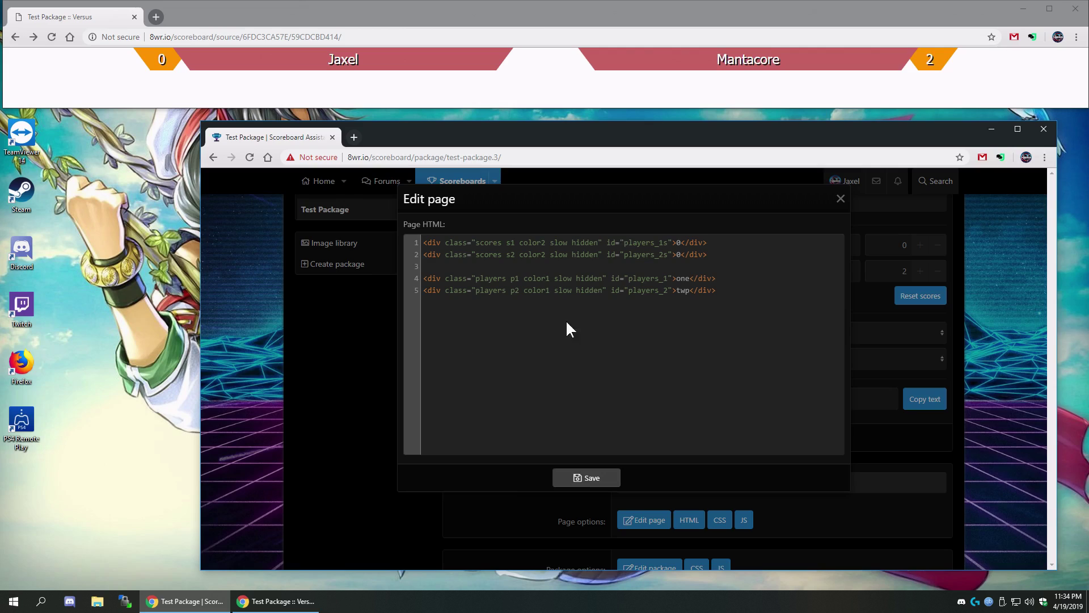
left_click(761, 333)
key("Return")
key("Return")
type("<div class=\"\">")
key("Return")
type("<div class=\"\">")
key("Return")
key("Delete")
Collapse the nested divs onto one line with classes 'countries c1' and 'flag'.
key("Delete")
left_click(517, 334)
key("Delete")
left_click(530, 328)
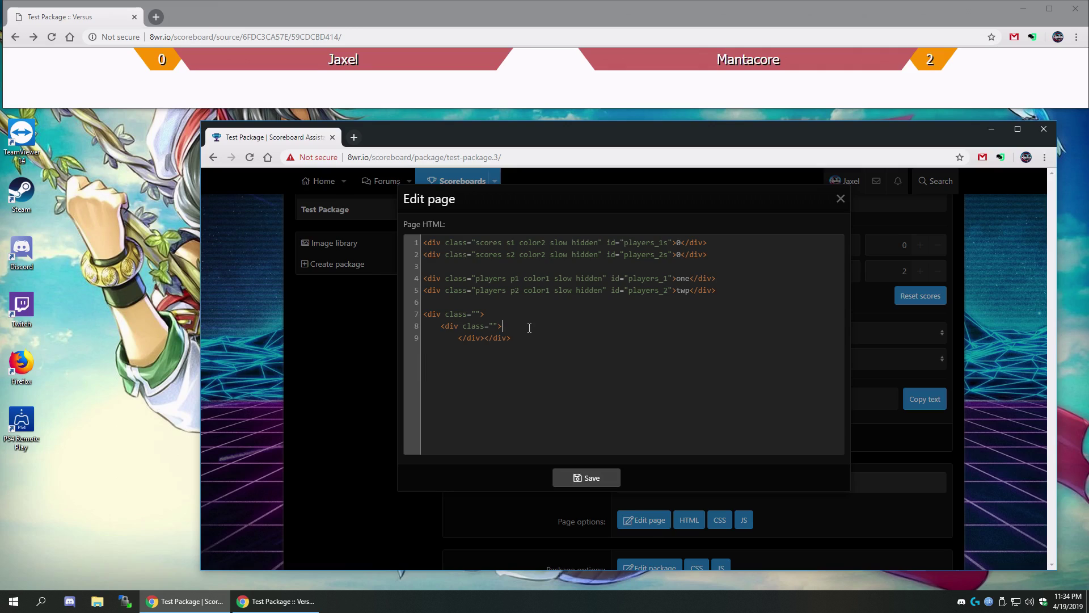
key("Delete")
key("Delete")
key("Delete")
key("Delete")
key("Delete")
key("Up")
key("Delete")
key("Delete")
key("Delete")
key("Delete")
key("Delete")
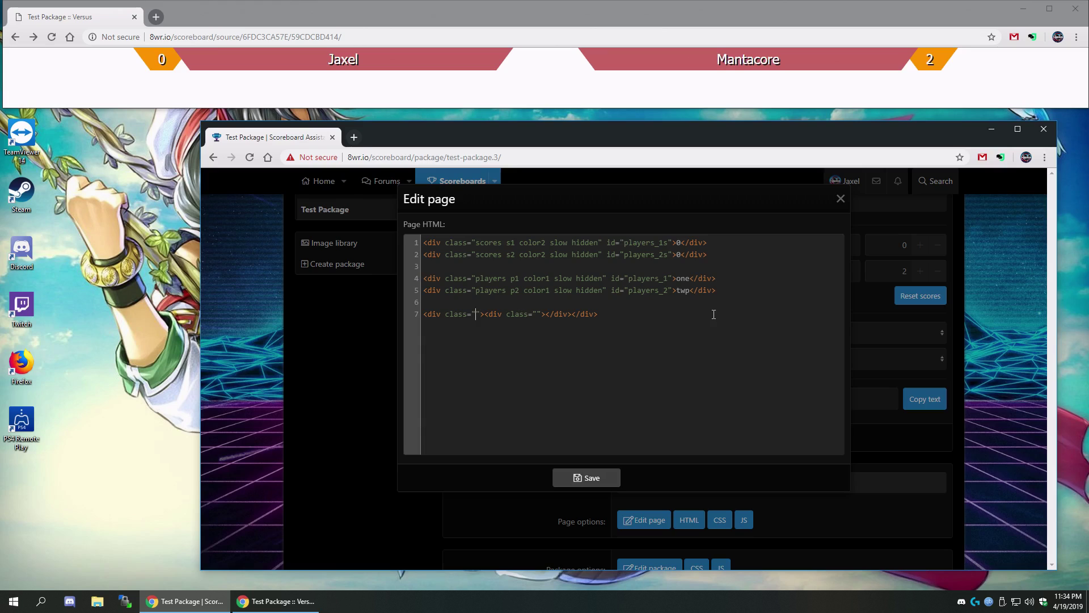
type("countries c1")
type("flagh")
key("BackSpace")
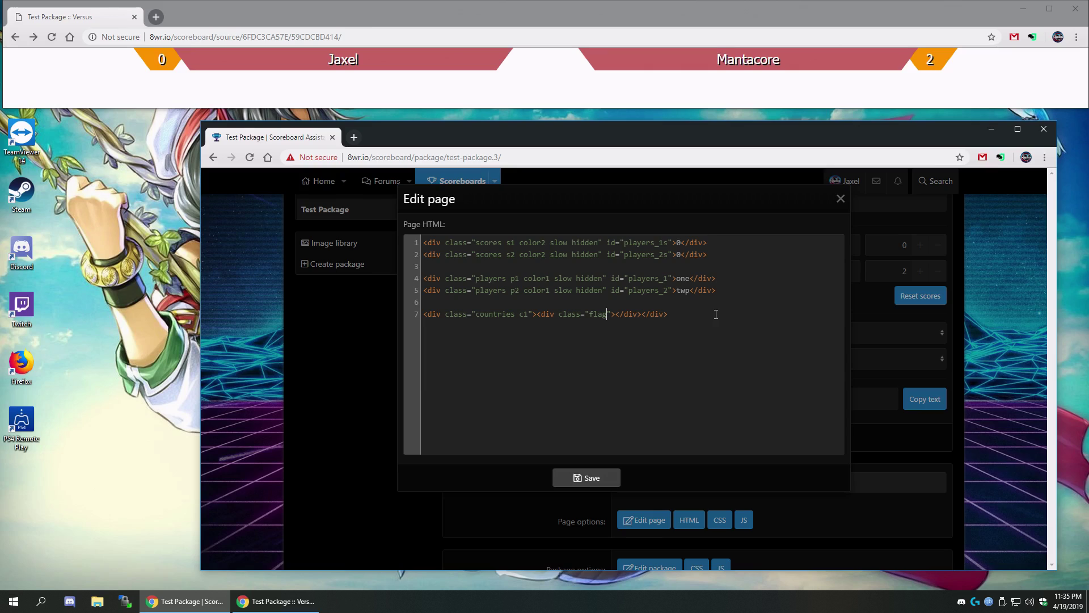
Duplicate the countries line and change its class to 'countries c2'.
left_click_drag(712, 312, 706, 308)
key("ctrl+c")
left_click(690, 316)
key("ctrl+v")
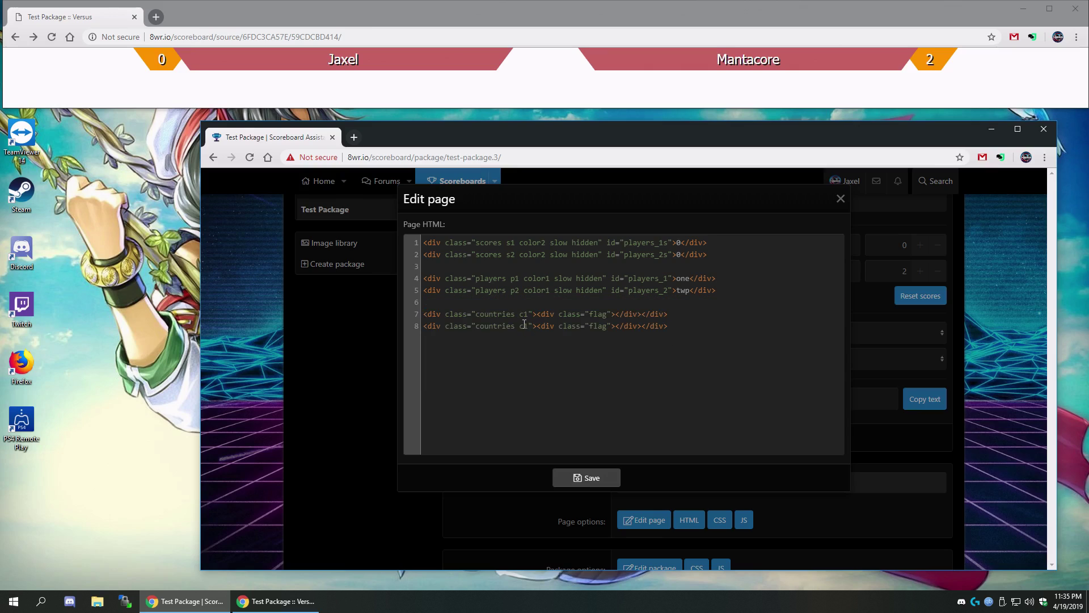
left_click(527, 326)
key("BackSpace")
type("2")
Save the page HTML, reload the overlay, and bring up the page stylesheet for editing.
left_click(580, 482)
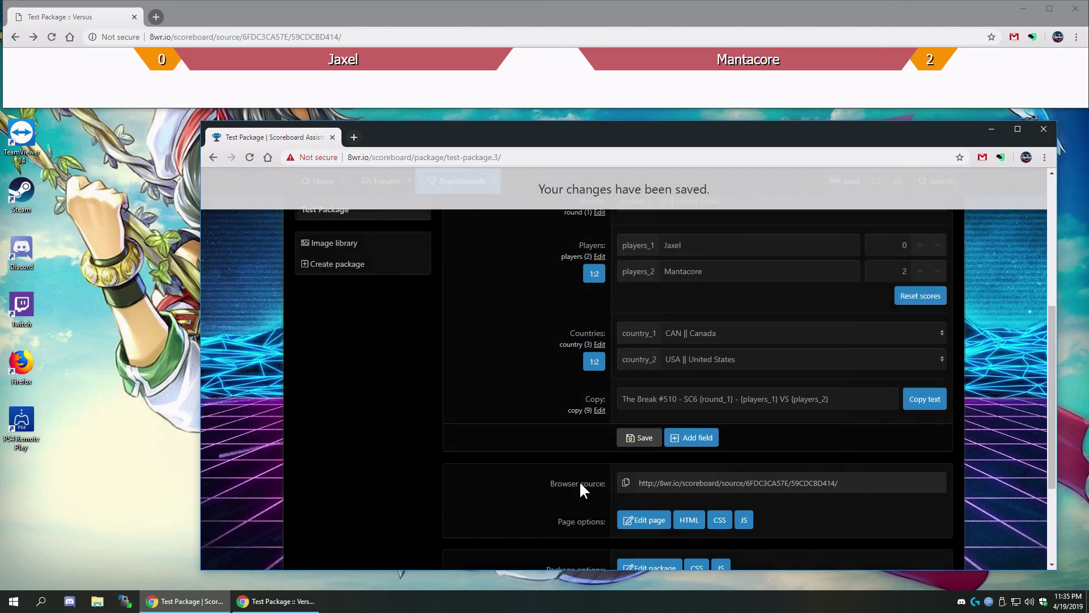
left_click(51, 36)
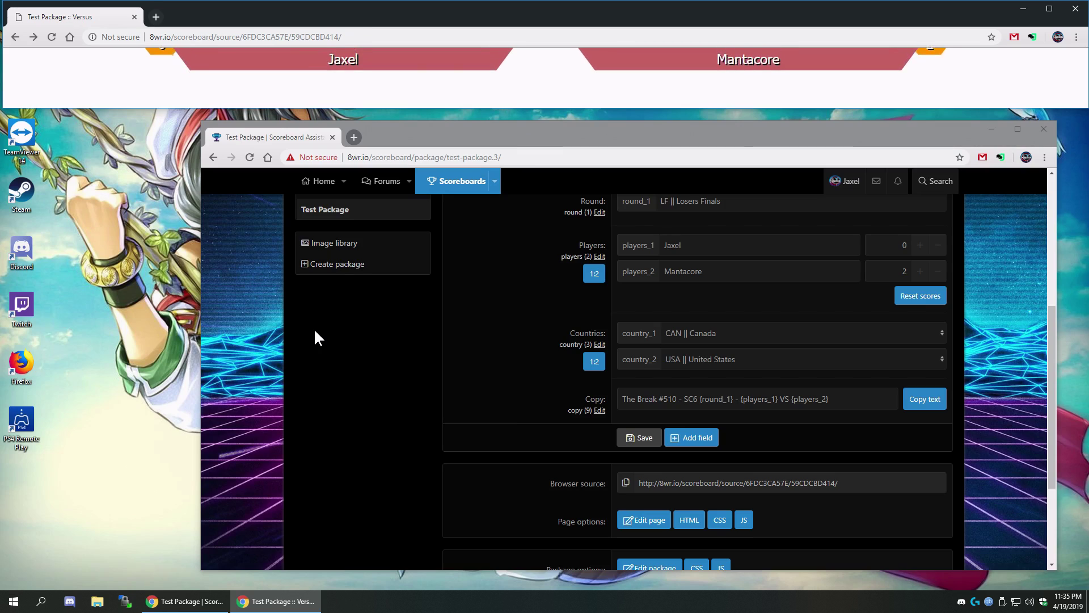
left_click(719, 520)
left_click(719, 521)
scroll(541, 398, "down", 3)
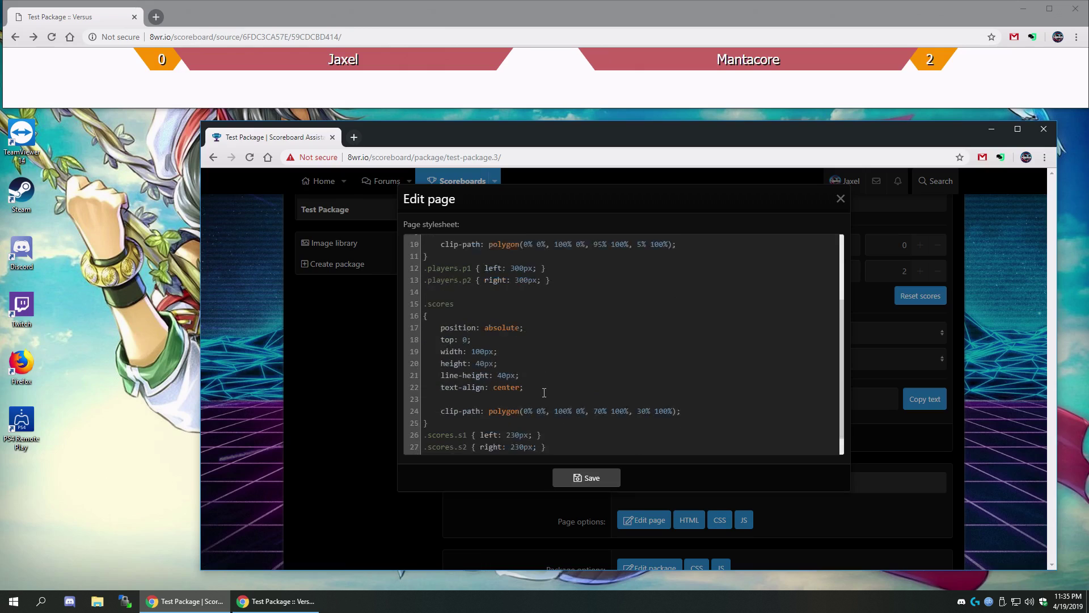
key("Return")
key("Return")
key("Return")
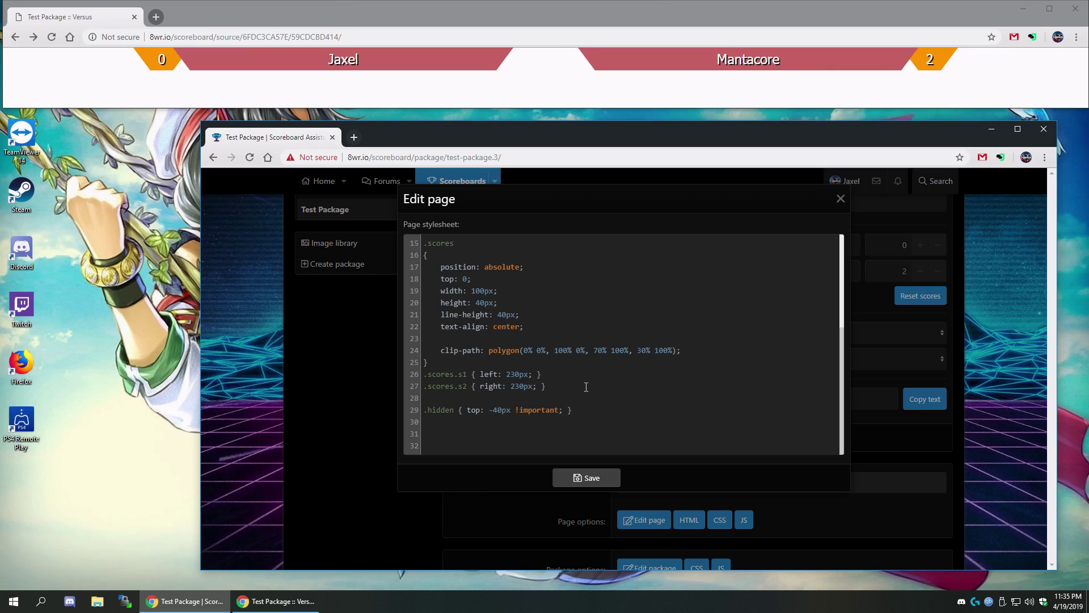
key("ctrl+v")
key("ctrl+z")
Add a .countries rule with position absolute and top 10px.
type(".l")
key("BackSpace")
type("countiries")
key("Return")
type("{")
key("Return")
type("position: ")
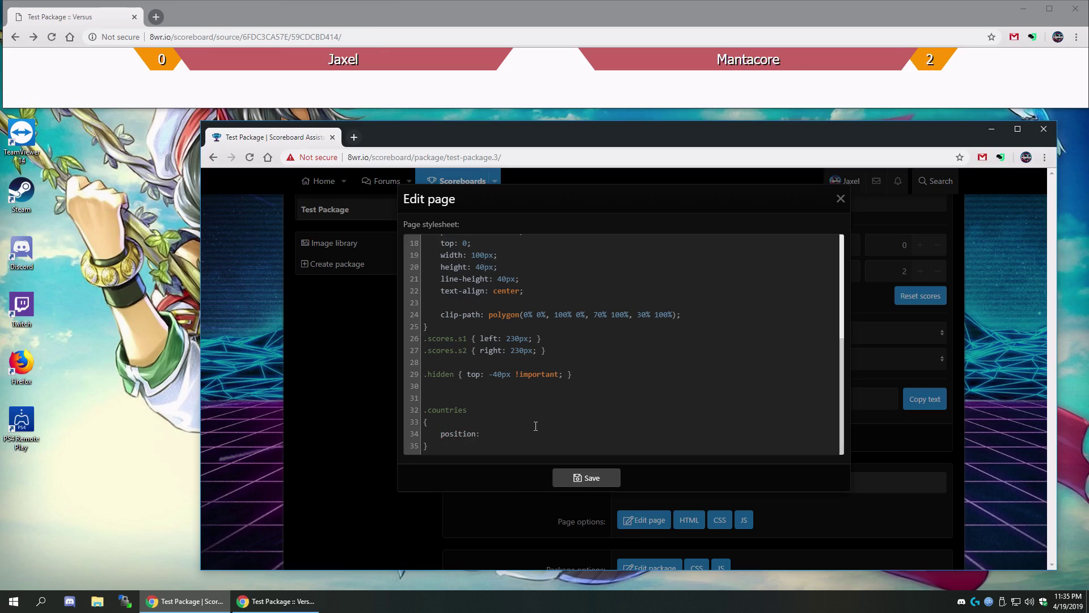
type("absolutel")
key("BackSpace")
type(";     top: 10px;")
key("Return")
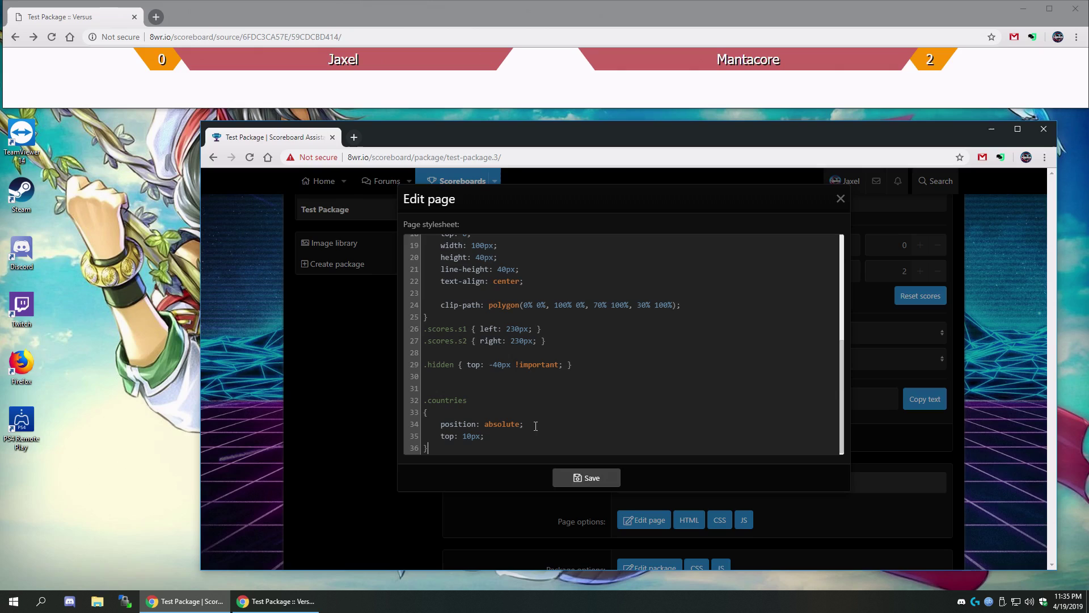
type("}")
key("Return")
Add .countries.c1 with left 10px and .countries.c2 with right 10px, then save.
type(".countries")
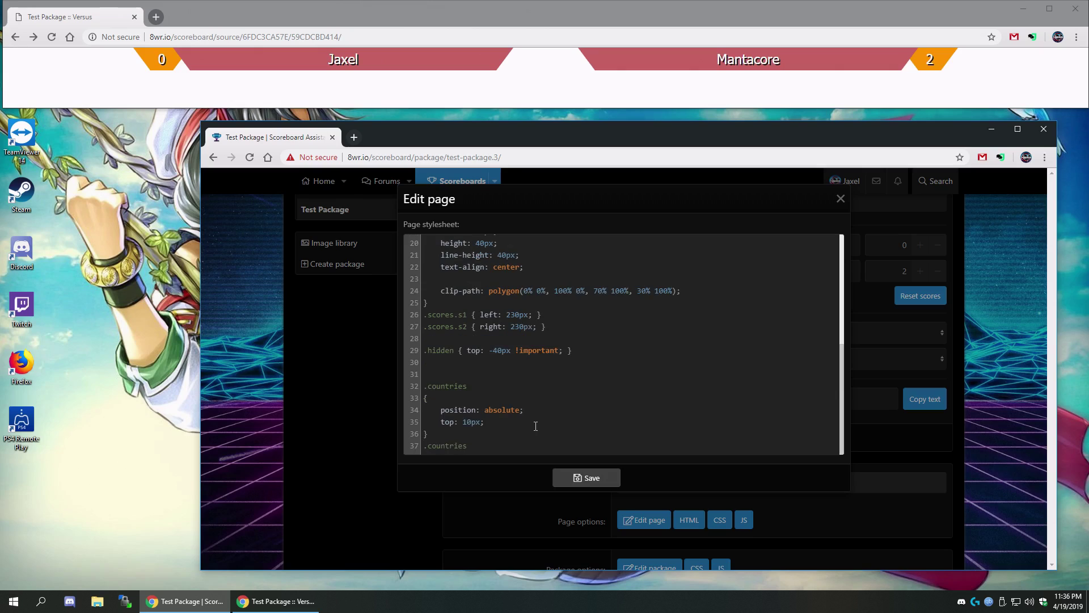
type(".c1 { left: 10px;")
key("shift+Up")
key("ctrl+c")
key("End")
key("ctrl+v")
left_click(479, 445)
key("BackSpace")
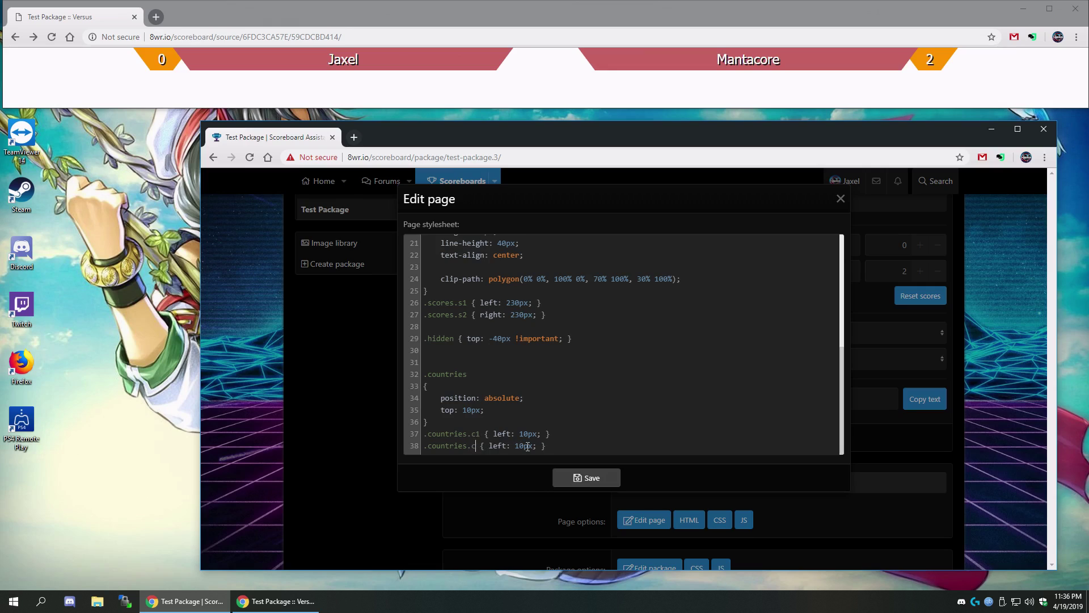
type("2")
double_click(504, 445)
type("right")
left_click(590, 446)
key("Return")
key("Return")
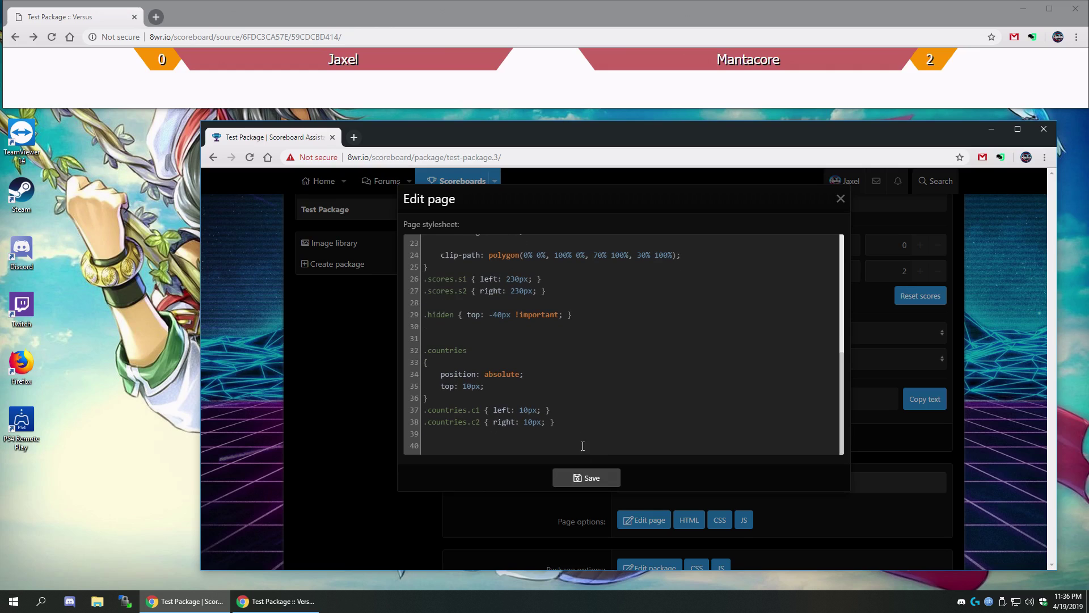
left_click(579, 478)
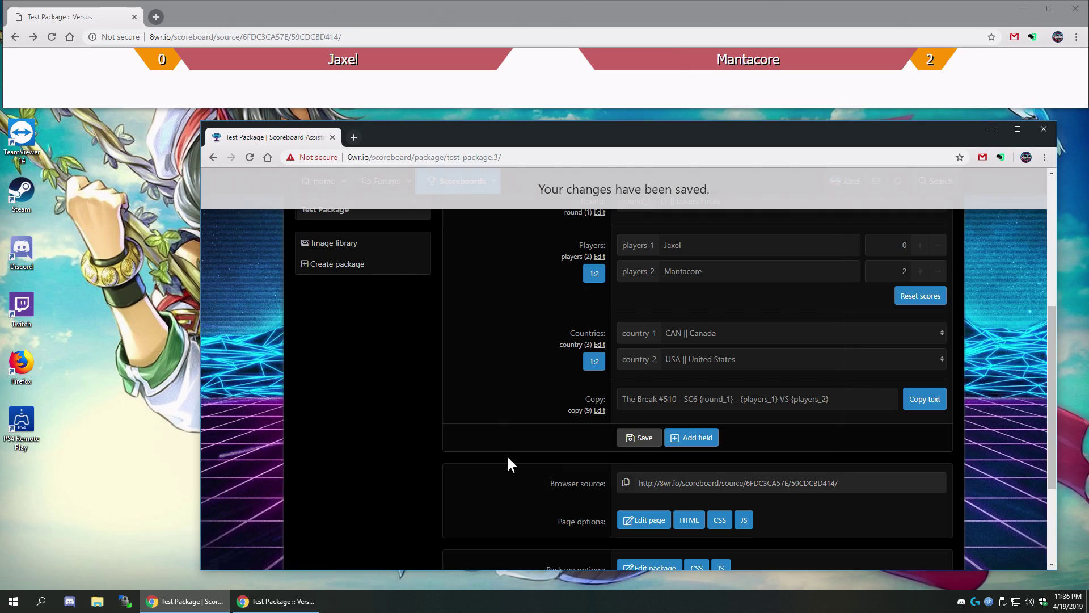
Open the image library in a new tab and browse its icons folder.
right_click(330, 245)
left_click(363, 248)
left_click(386, 141)
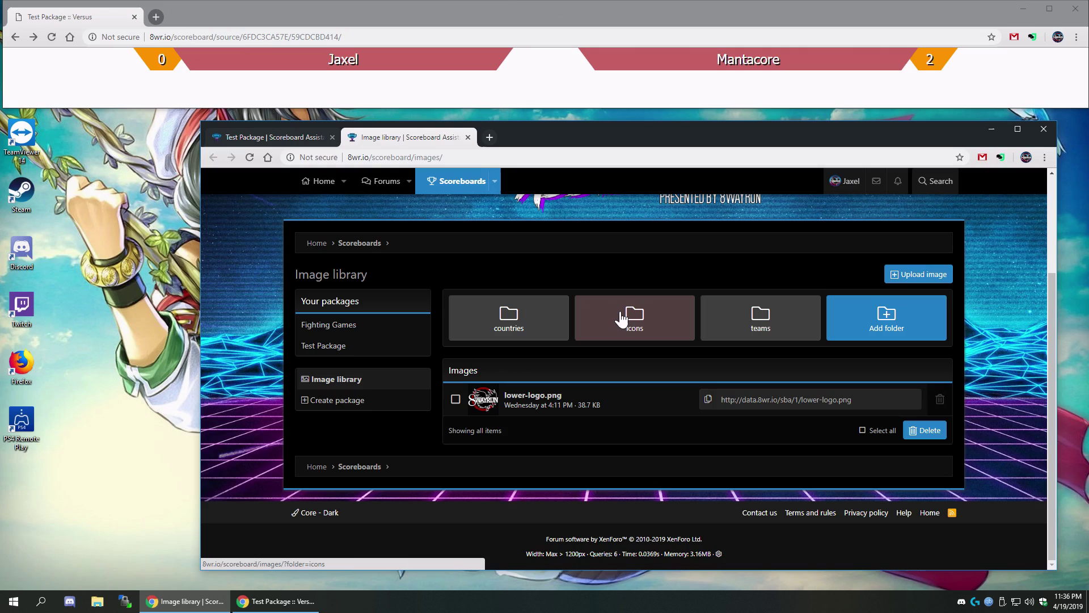
left_click(624, 317)
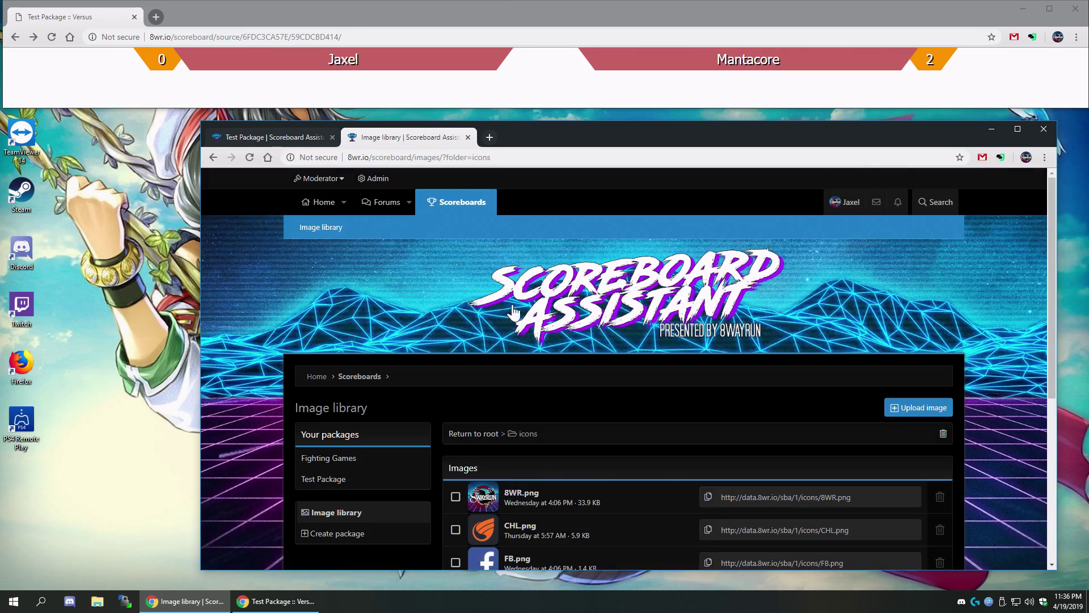
scroll(512, 311, "down", 5)
scroll(452, 309, "up", 2)
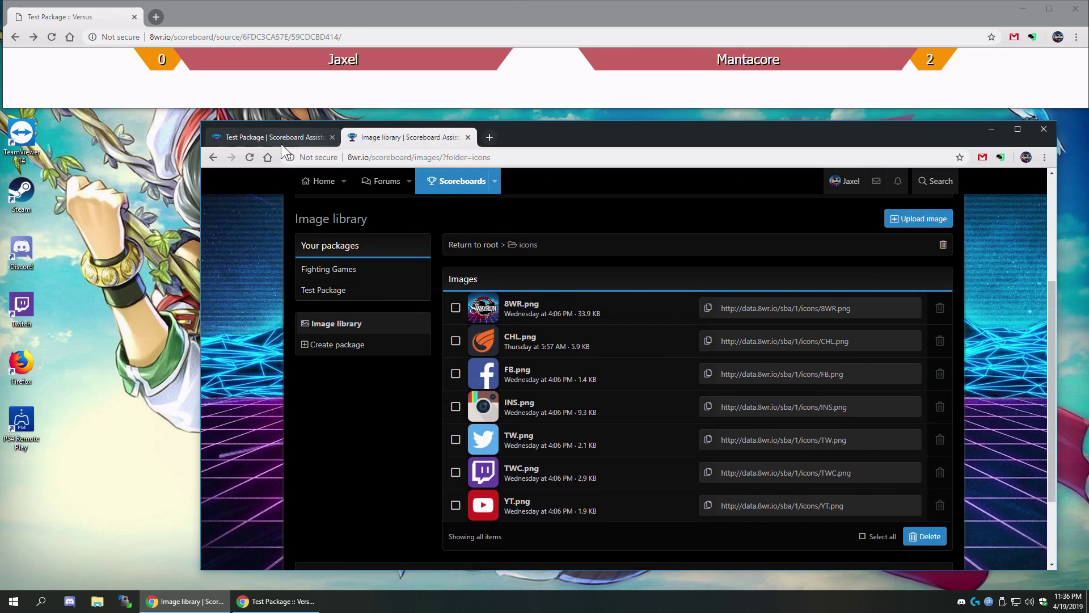
Back on Test Package, review the stylesheet and the flag div's class, then reopen the stylesheet.
left_click(281, 143)
scroll(561, 394, "down", 2)
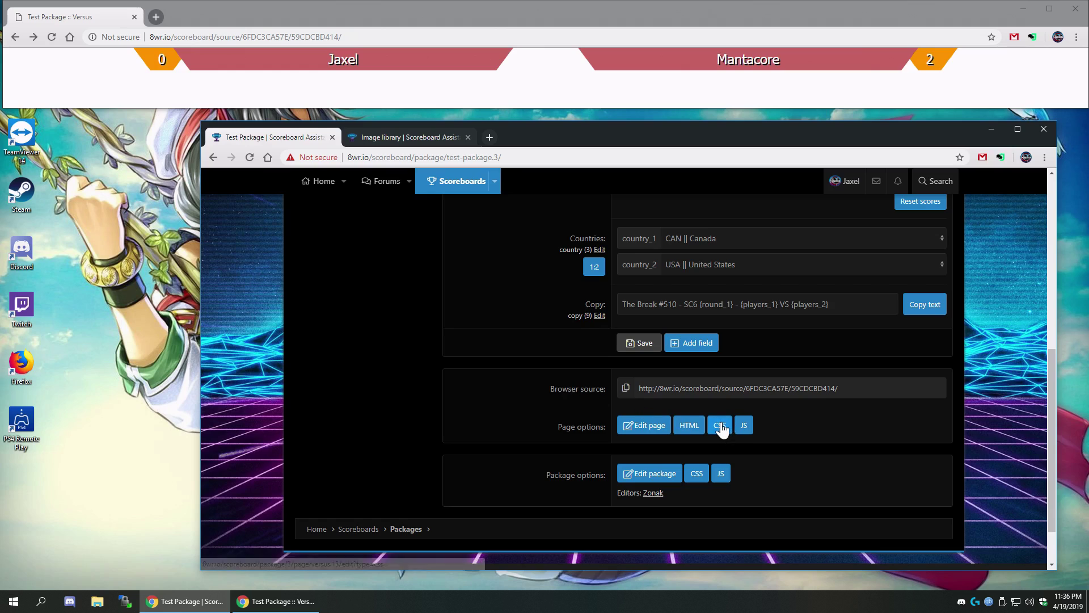
left_click(719, 425)
scroll(561, 372, "down", 4)
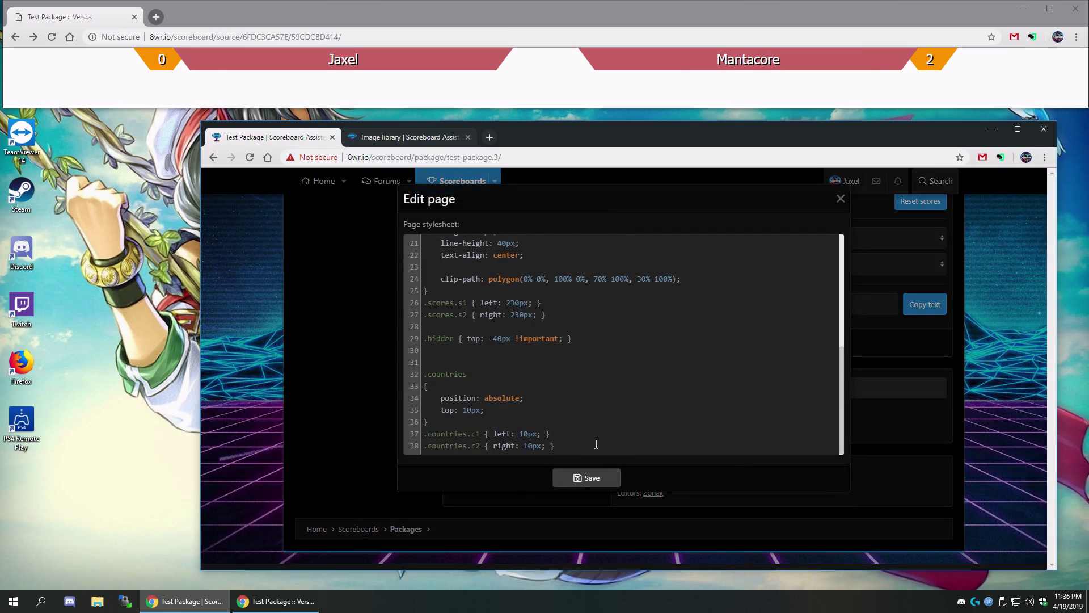
left_click(362, 478)
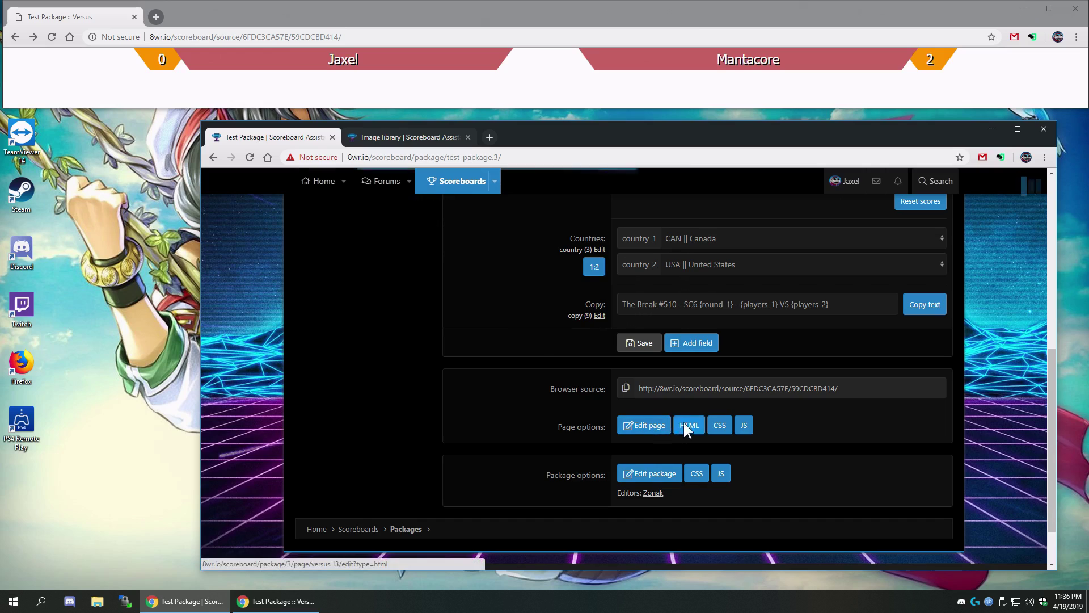
left_click(688, 426)
left_click_drag(541, 316, 606, 315)
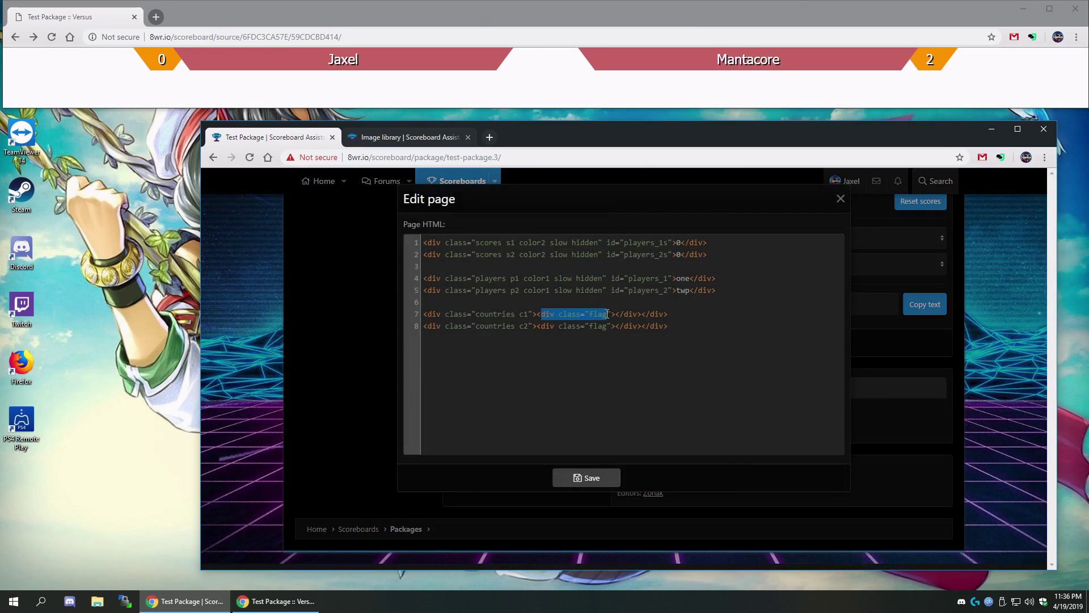
left_click(345, 379)
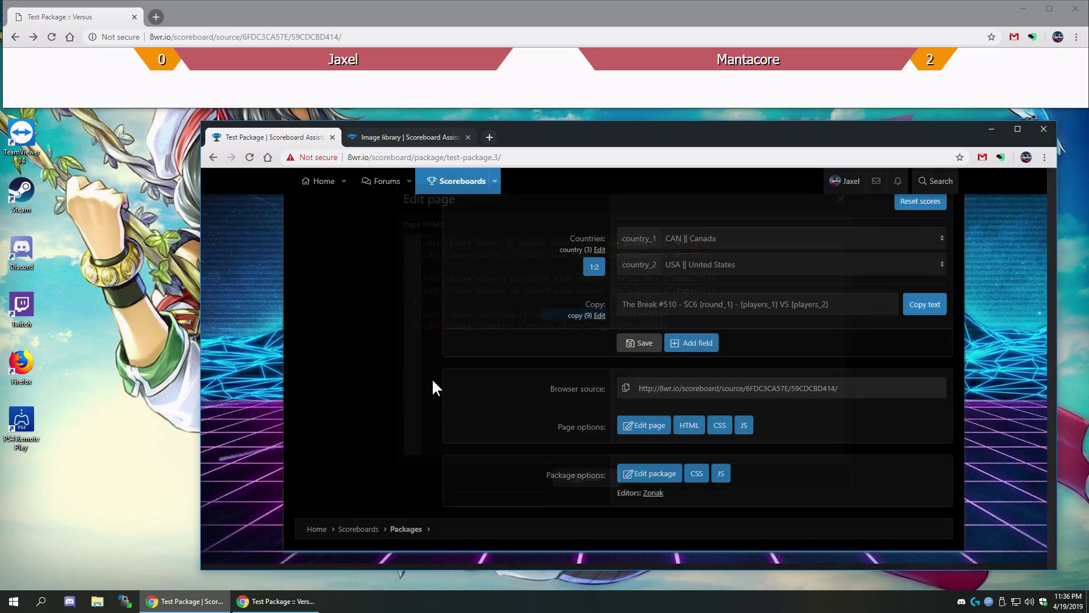
left_click(718, 427)
scroll(574, 412, "down", 5)
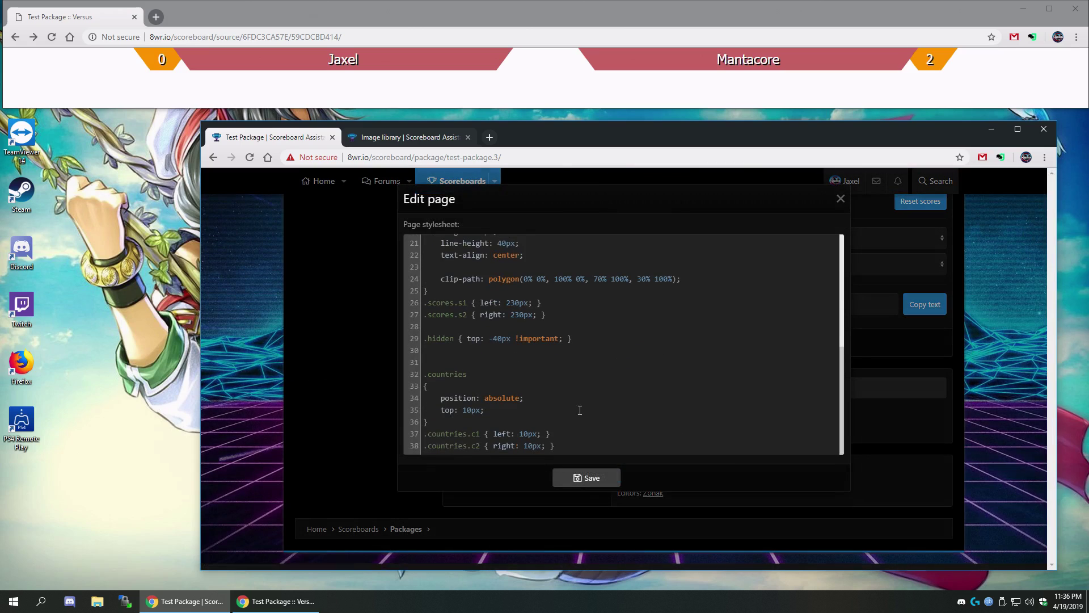
Start a .flag rule sizing flags 100px wide and 50px high.
left_click(600, 445)
key("Return")
type(".flag")
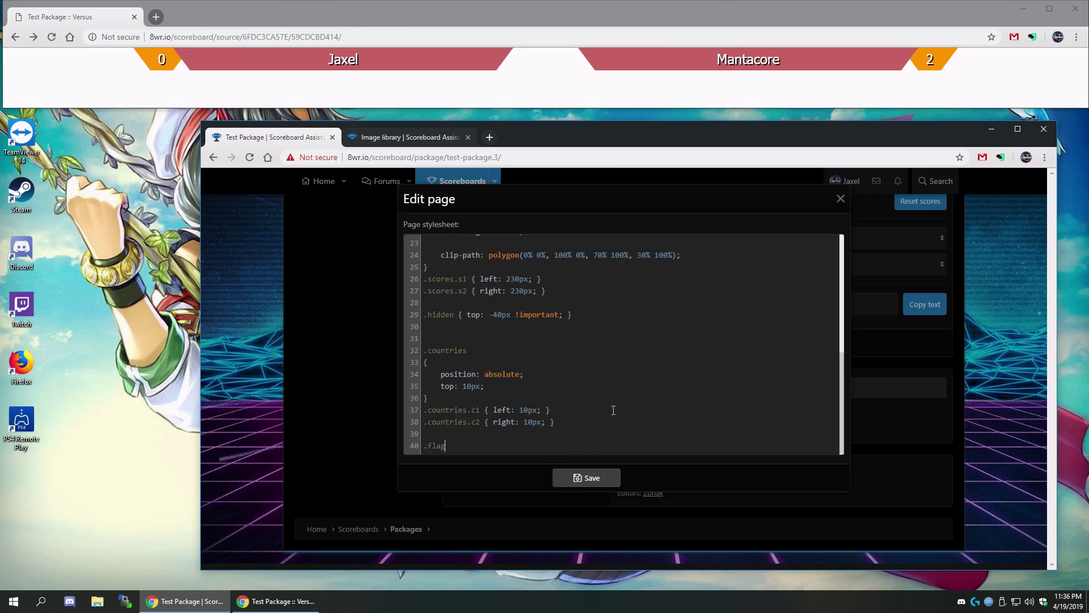
key("Return")
type("{")
key("Return")
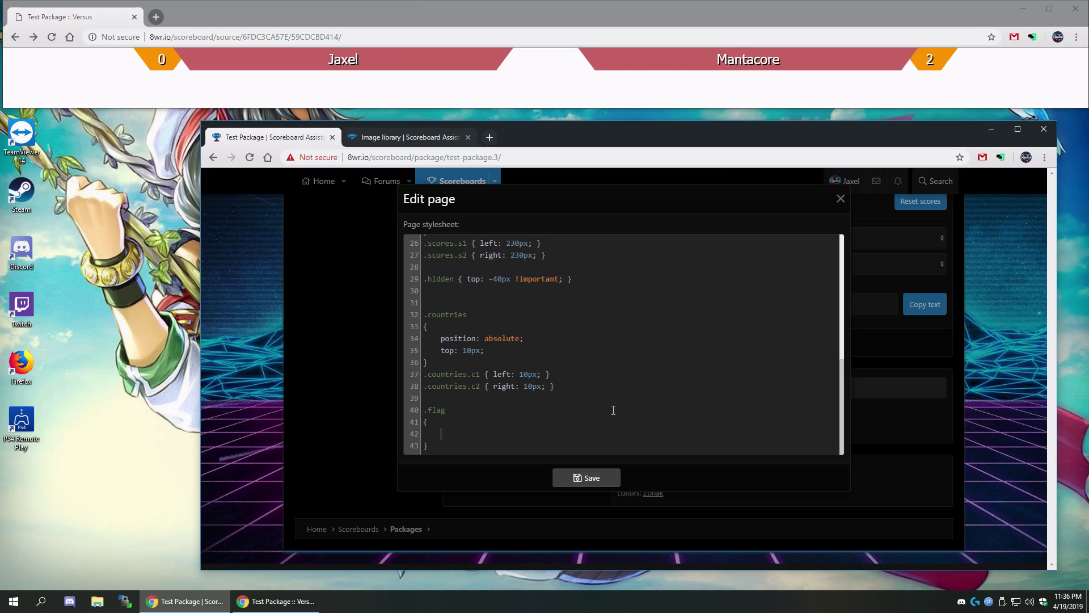
type("width: 100px")
type(";")
type("height: 50p")
type("x;")
key("Return")
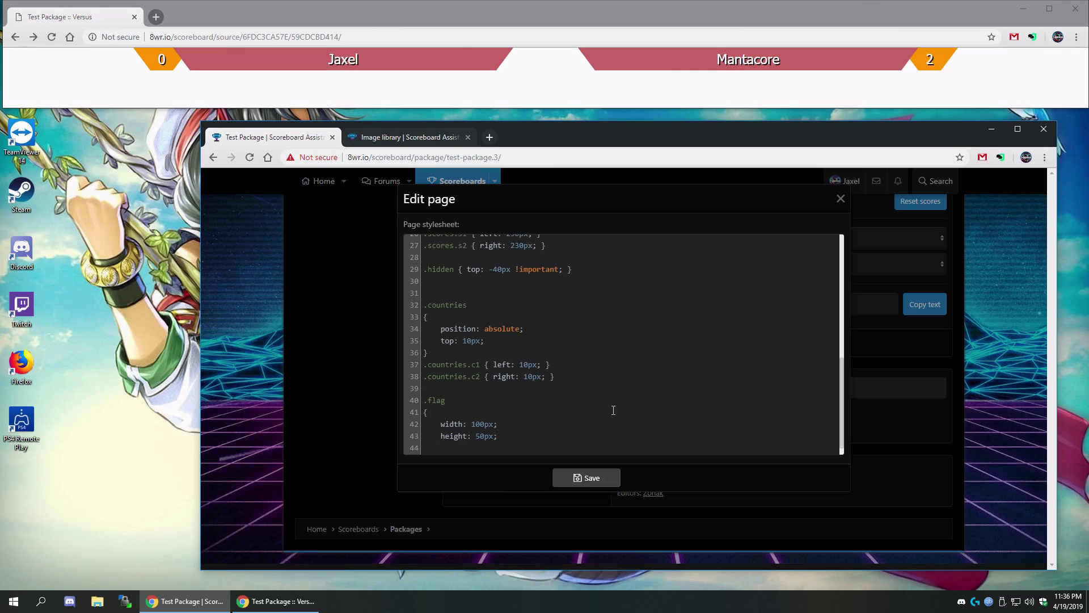
Give .flag background-position center and background-size 100%, and close the rule.
type("backgtoun")
key("BackSpace")
key("BackSpace")
key("BackSpace")
key("BackSpace")
key("BackSpace")
type("round-position: center;")
key("Return")
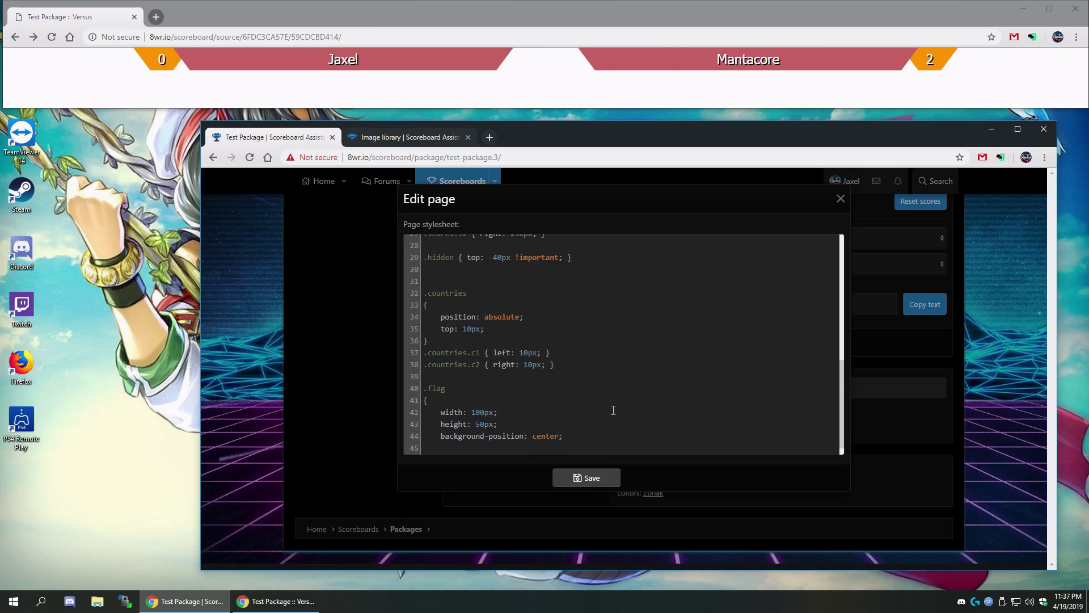
type("background-size: 100%;")
key("Return")
type("}")
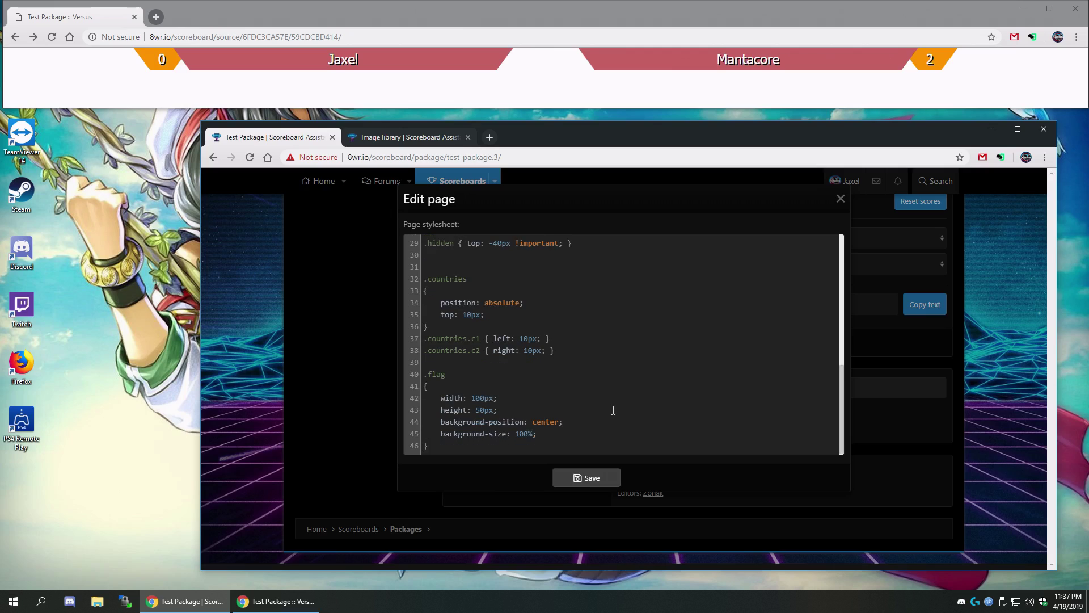
key("Return")
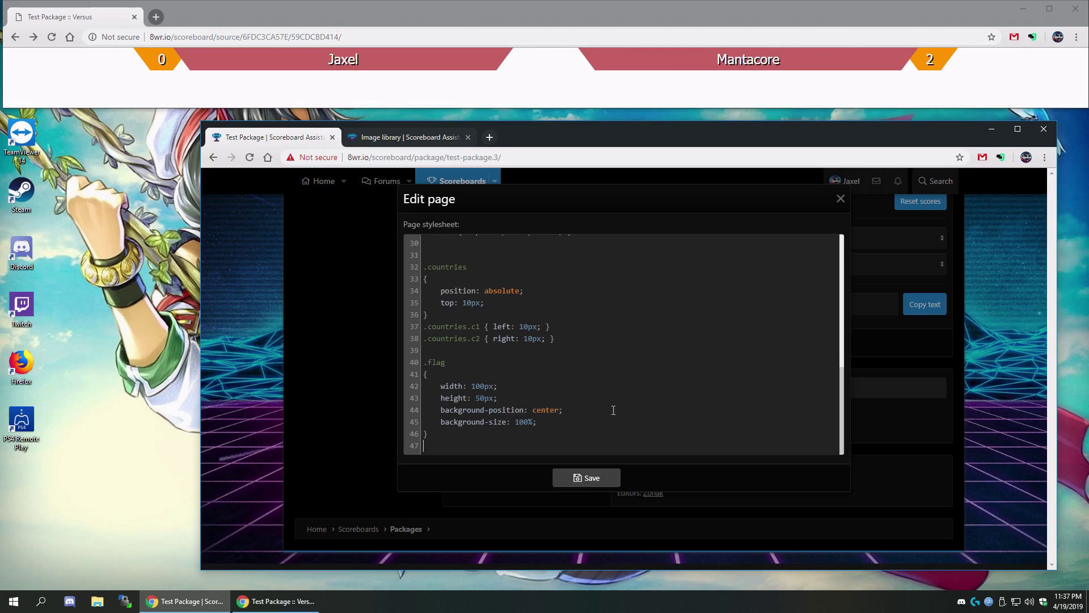
Begin a .flag.CAN rule with an empty background-image url('').
type(".flag")
type(".CAN")
type(" { ba")
key("Left")
type("background-i")
type("mage: url(")
type(");")
type("''")
In the image library's countries folder, preview CAN.png and copy its image address.
left_click(382, 138)
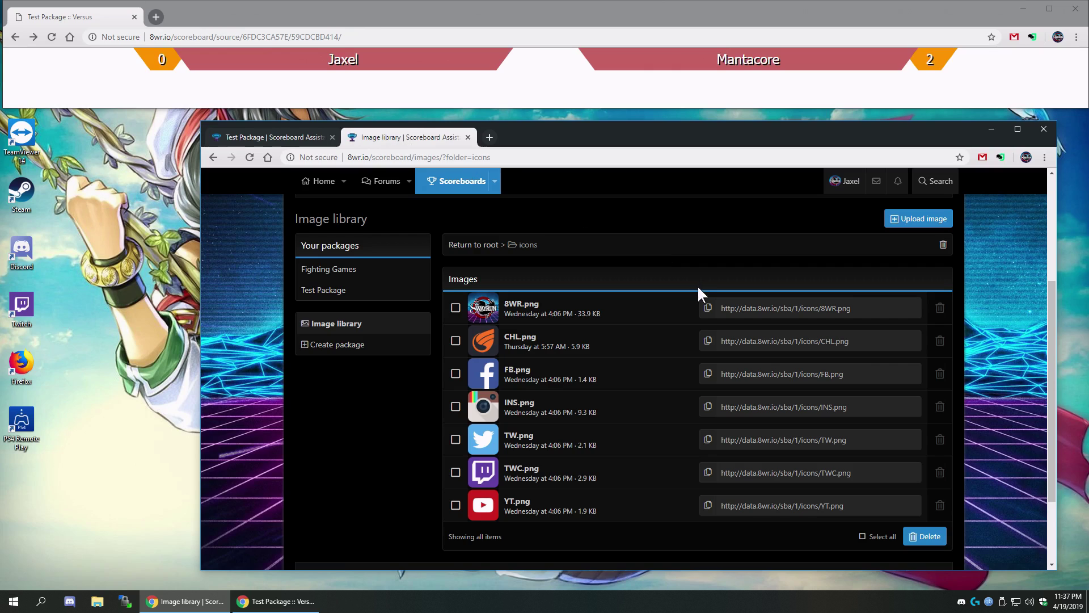
left_click(482, 245)
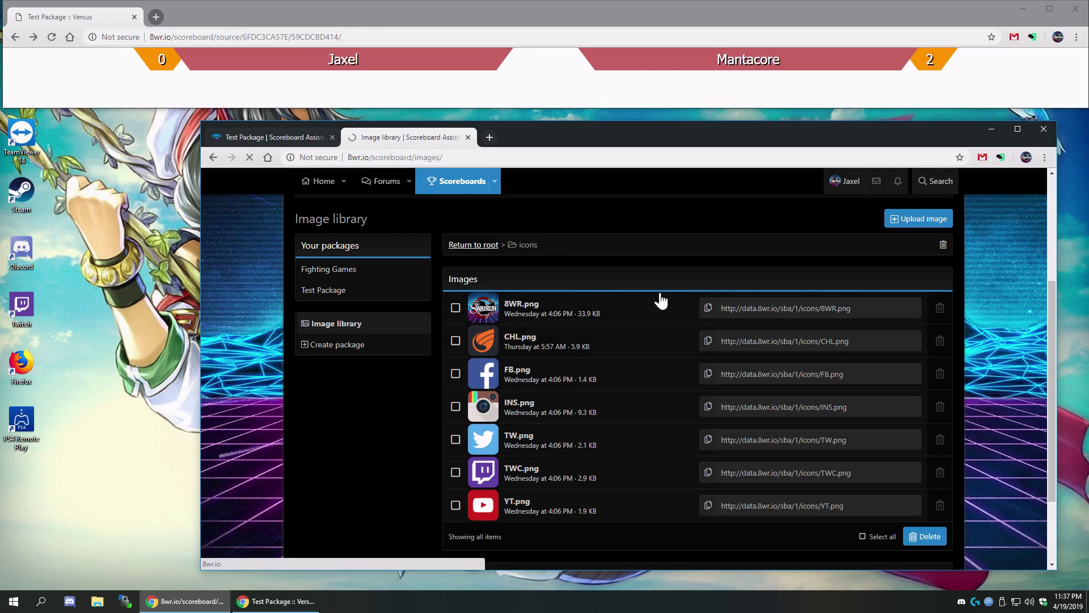
left_click(504, 451)
scroll(593, 372, "down", 5)
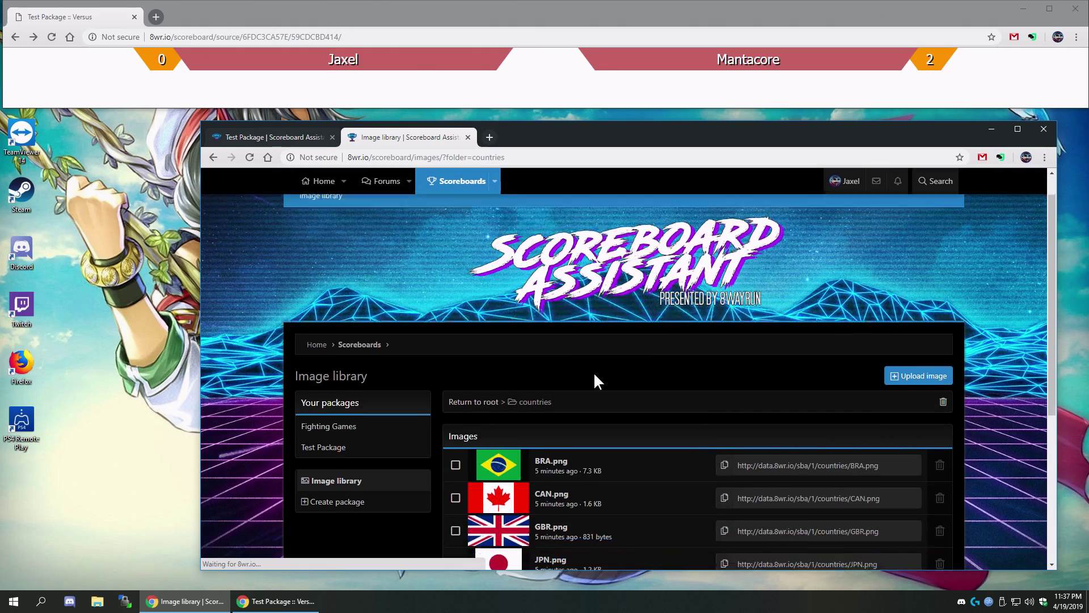
scroll(594, 379, "up", 2)
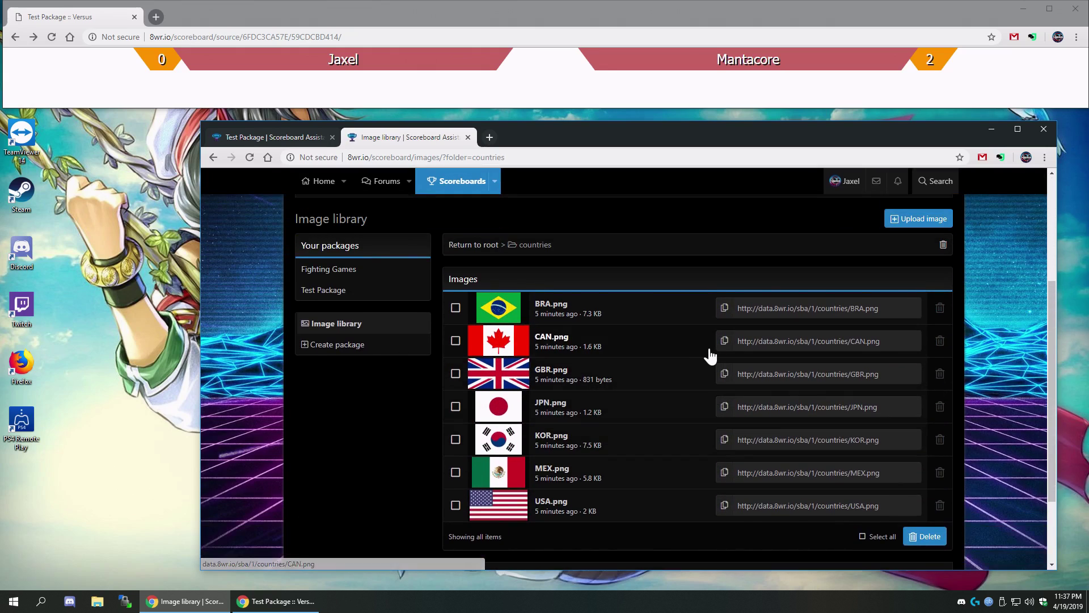
left_click(822, 347)
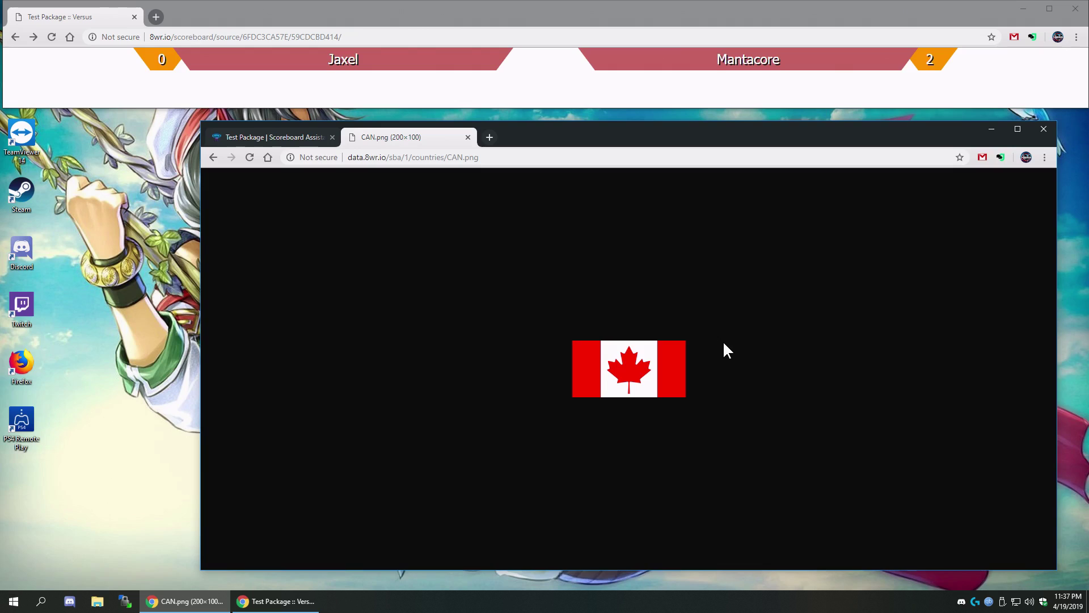
left_click(210, 161)
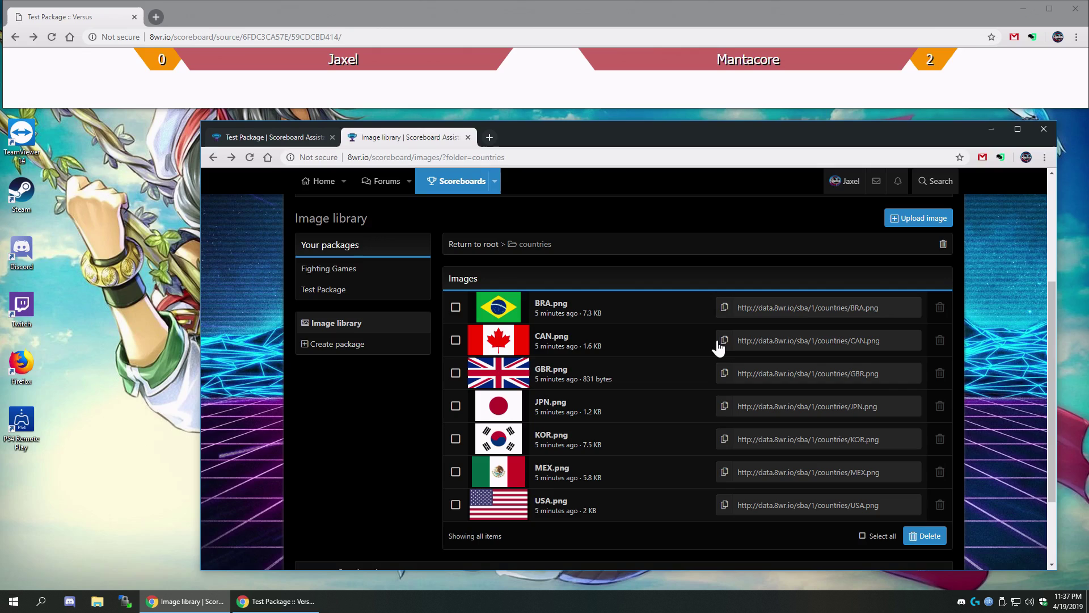
left_click(724, 341)
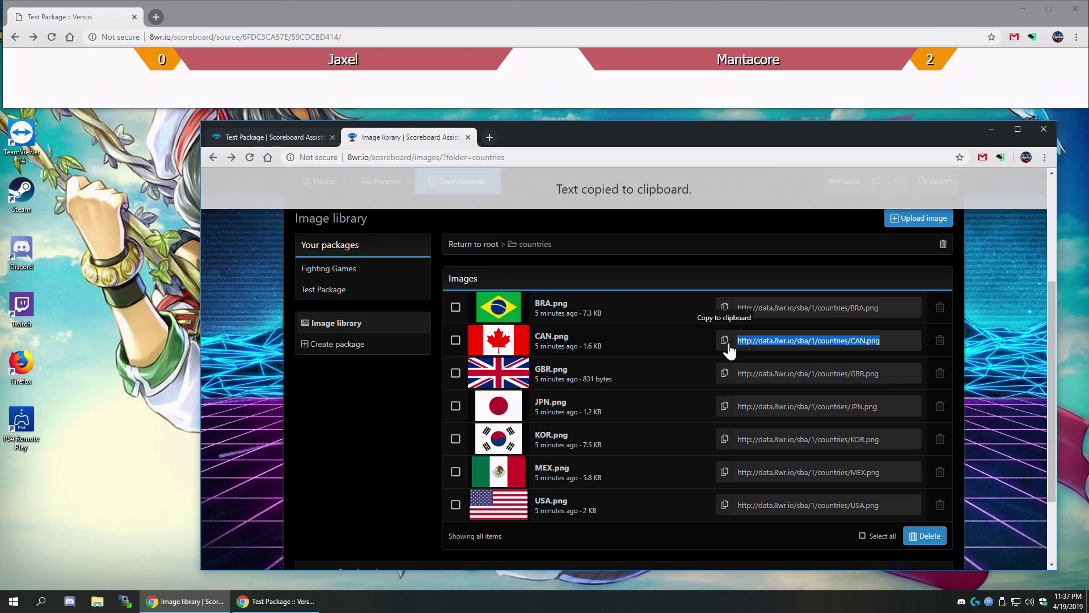
Paste the CAN.png address into the .flag.CAN url and duplicate that line.
left_click(289, 138)
left_click(576, 445)
key("ctrl+v")
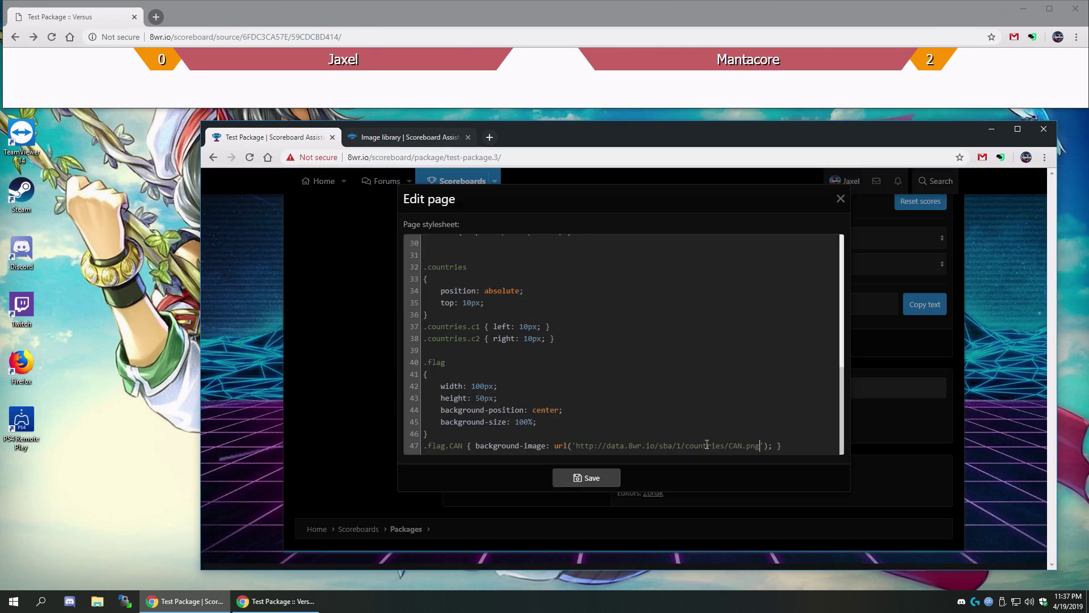
left_click_drag(794, 446, 799, 437)
key("ctrl+x")
key("ctrl+v")
key("ctrl+v")
key("ctrl+v")
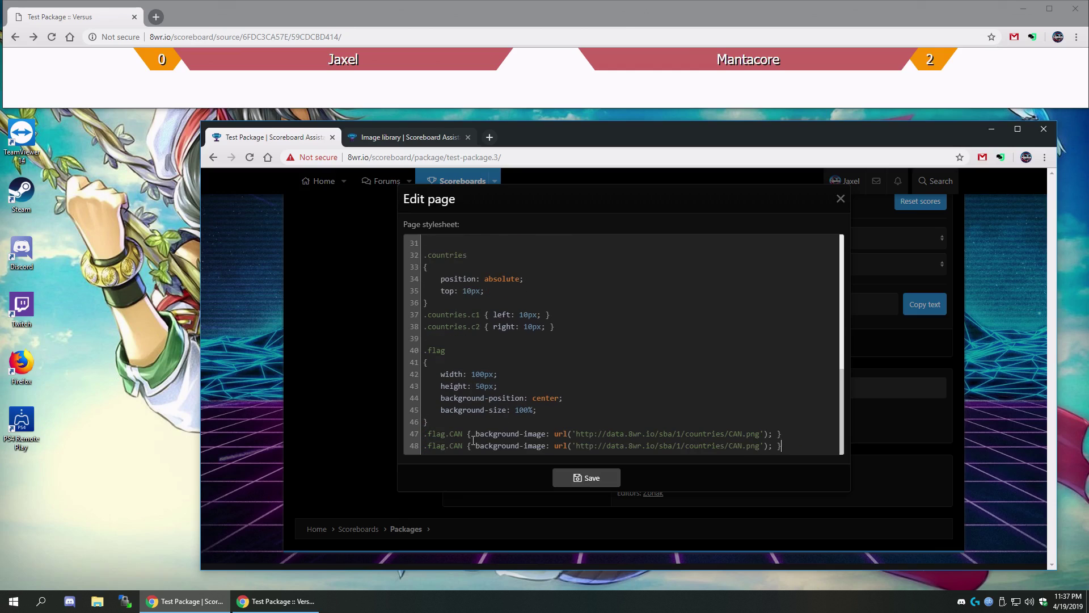
Turn the copies into .flag.MEX and .flag.USA with matching image URLs, then save.
double_click(456, 434)
type("MEX")
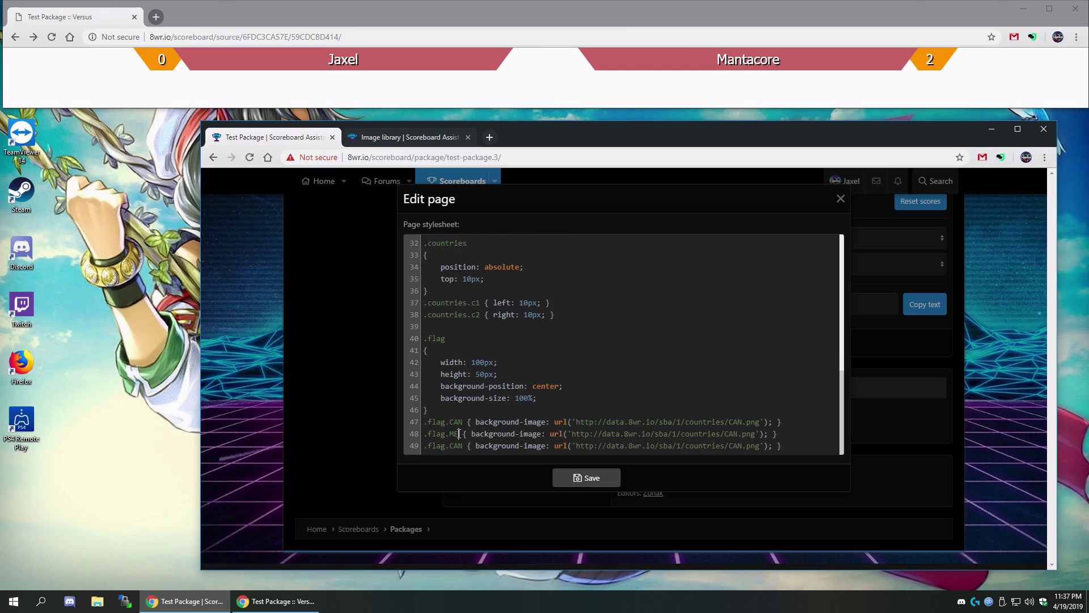
key("Down")
key("BackSpace")
key("BackSpace")
key("BackSpace")
type("USA")
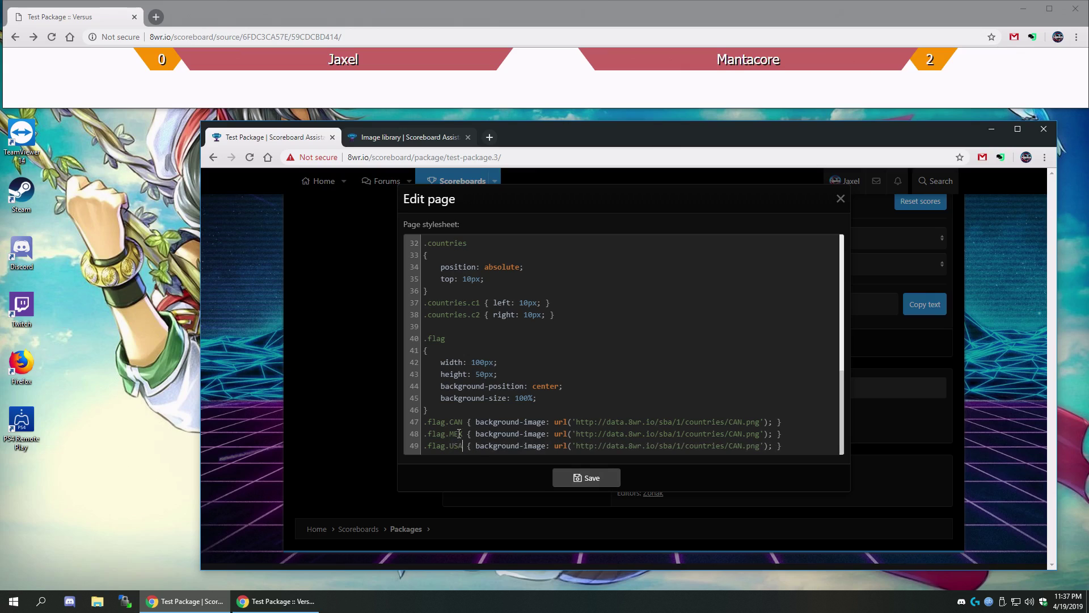
double_click(736, 433)
type("MEX")
key("Down")
key("BackSpace")
key("BackSpace")
key("BackSpace")
type("USA")
left_click(579, 481)
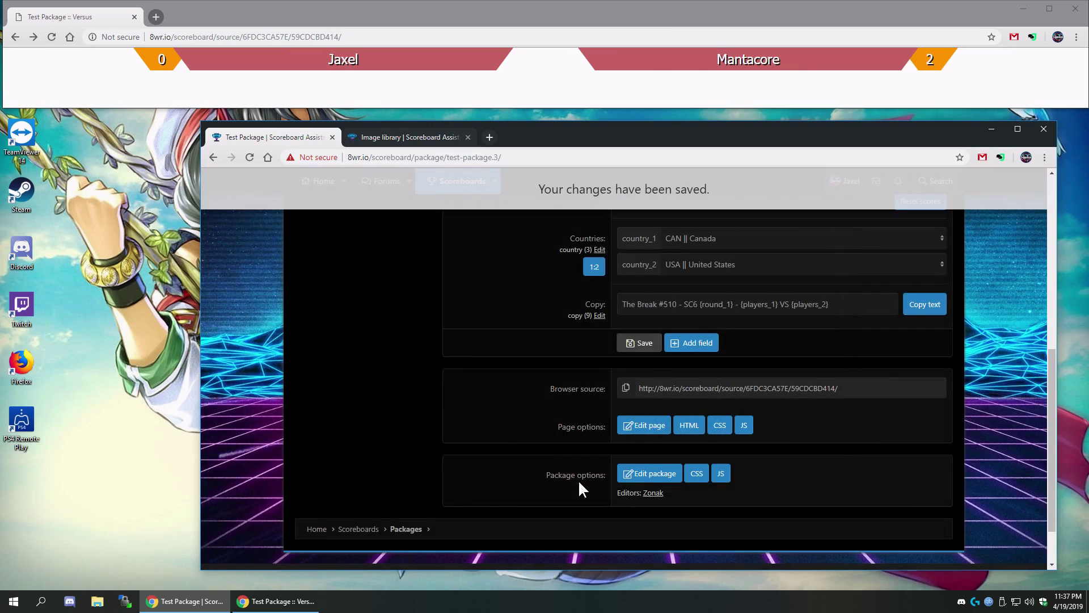
Reload the overlay and add id="country_1" to the first countries div.
left_click(52, 37)
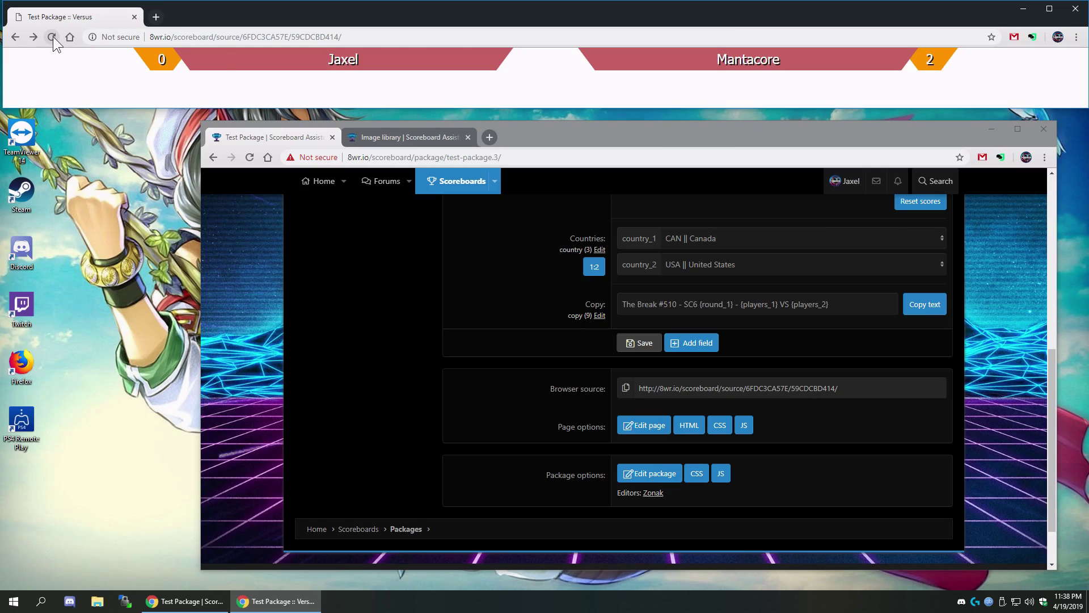
left_click(688, 427)
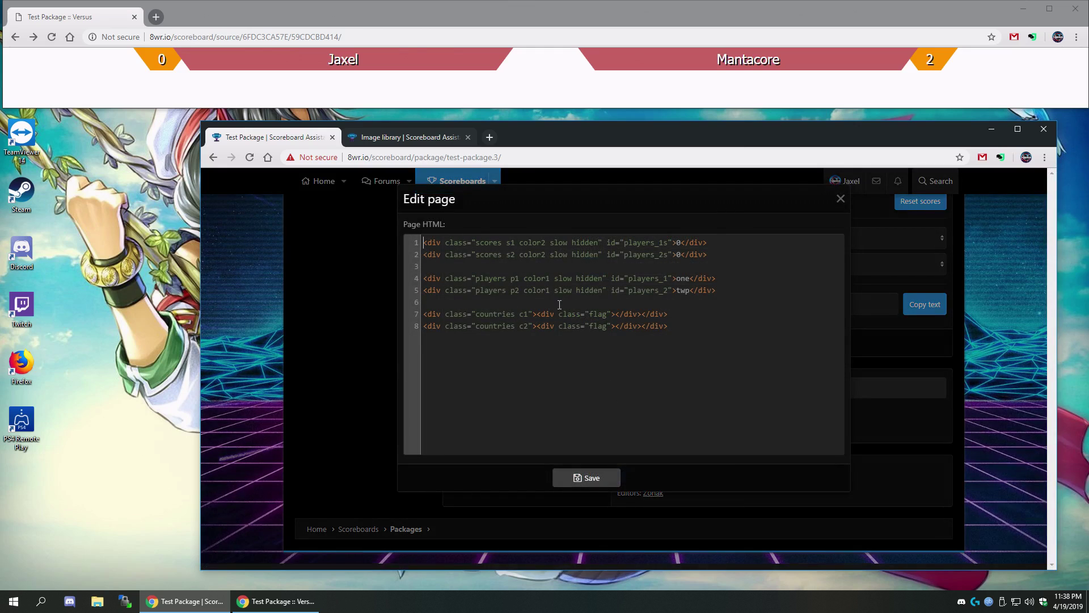
left_click(533, 314)
type("id=\"country_1")
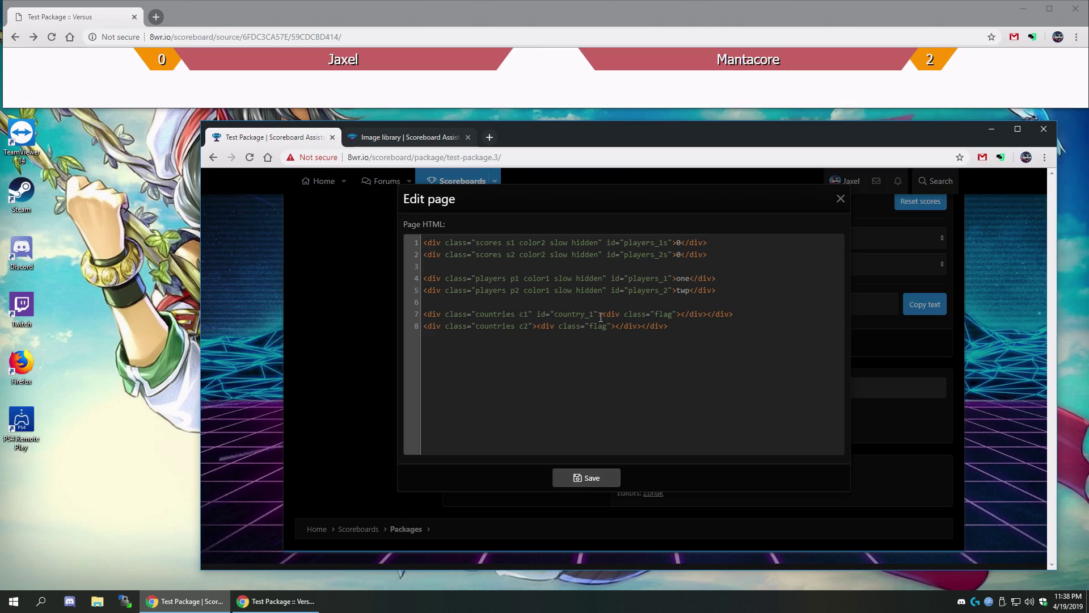
Give the second countries div id="country_2", save the HTML, and reload the overlay.
left_click_drag(598, 316, 537, 315)
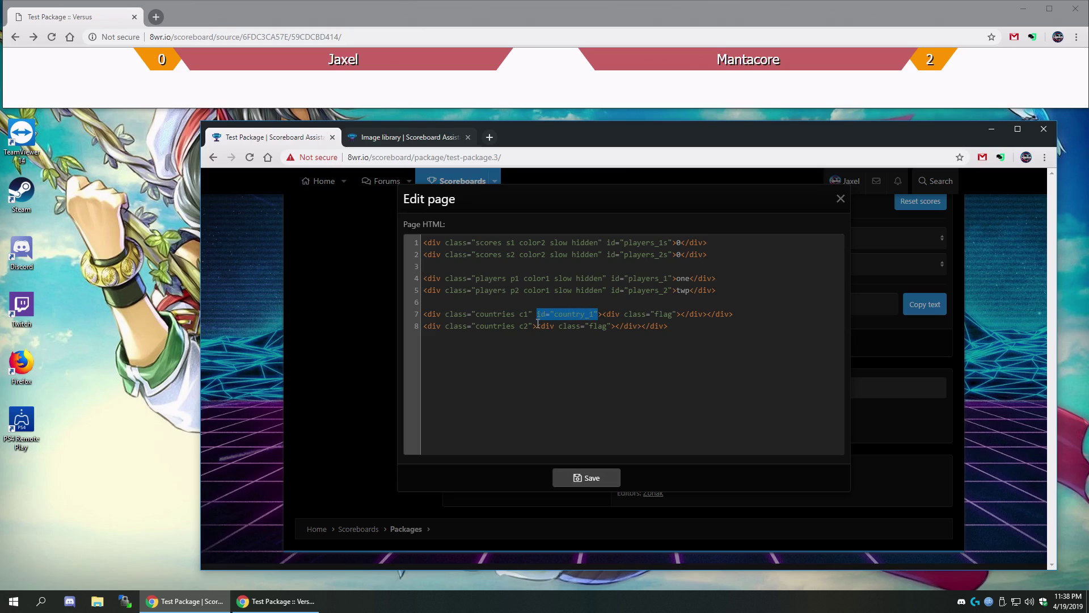
key("ctrl+c")
left_click(537, 325)
key("ctrl+v")
key("Left")
key("Left")
key("Left")
key("Left")
key("Left")
key("Left")
key("Left")
key("Left")
key("Left")
key("Left")
key("Left")
key("Left")
key("Left")
key("Left")
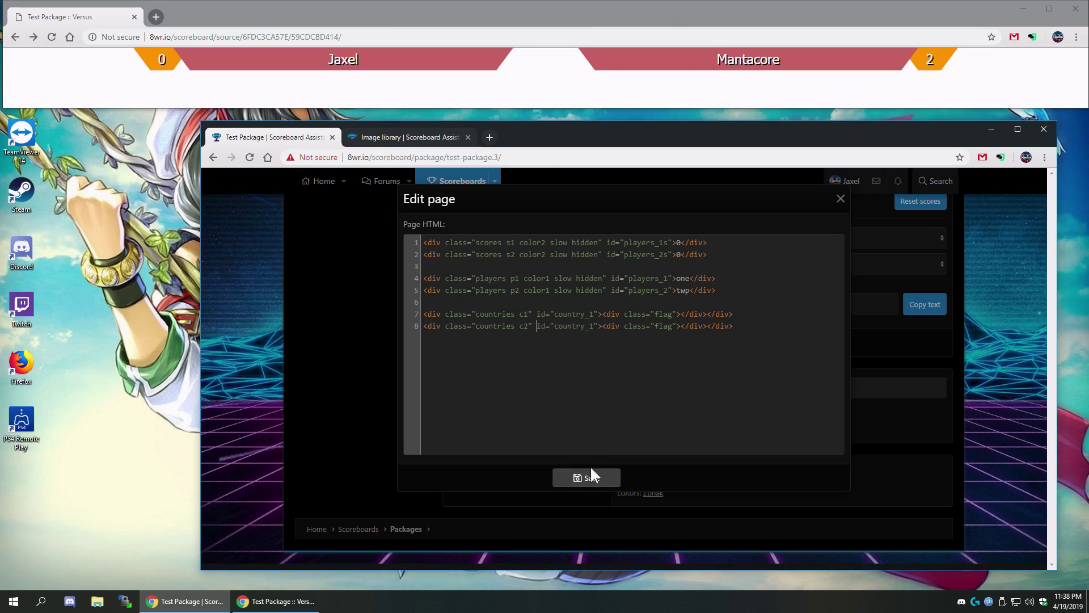
left_click(590, 476)
left_click(591, 325)
key("BackSpace")
type("2")
left_click(587, 477)
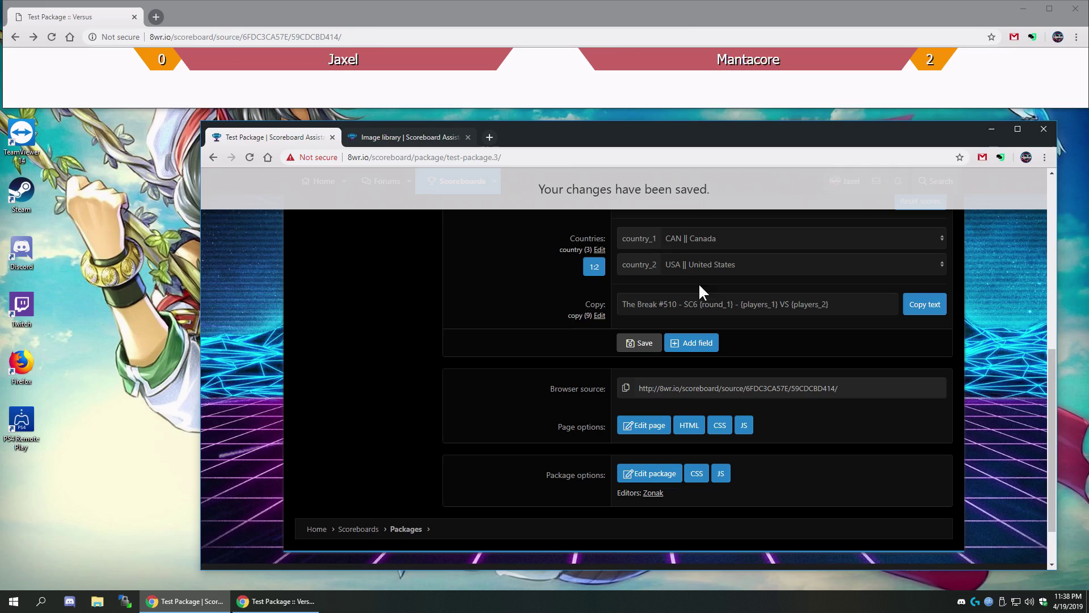
left_click(51, 37)
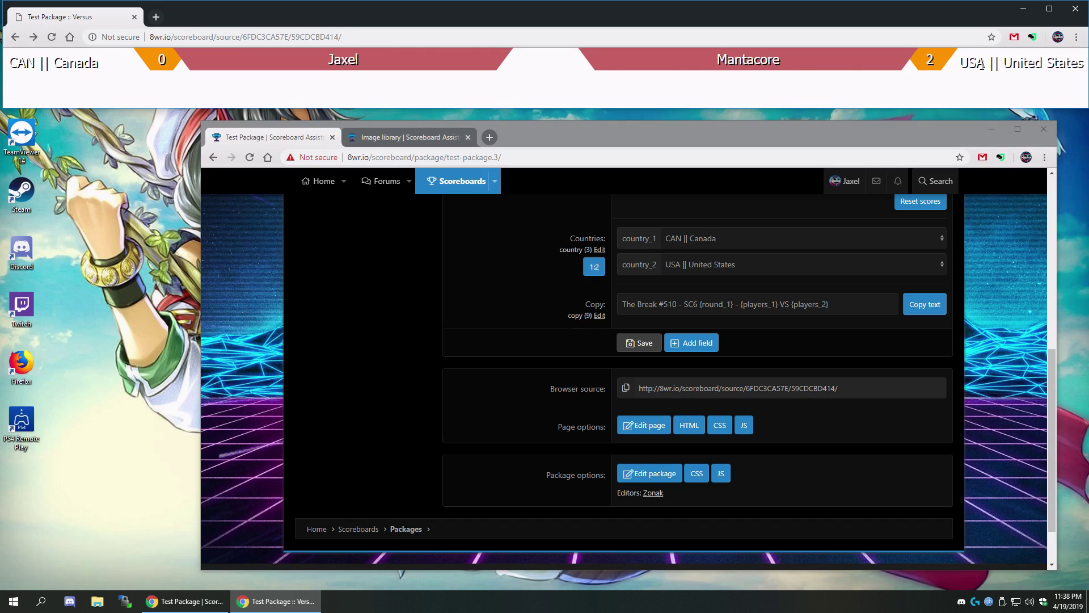
Replace the ids country_1 and country_2 with c1 and c2 and save the HTML.
left_click(687, 425)
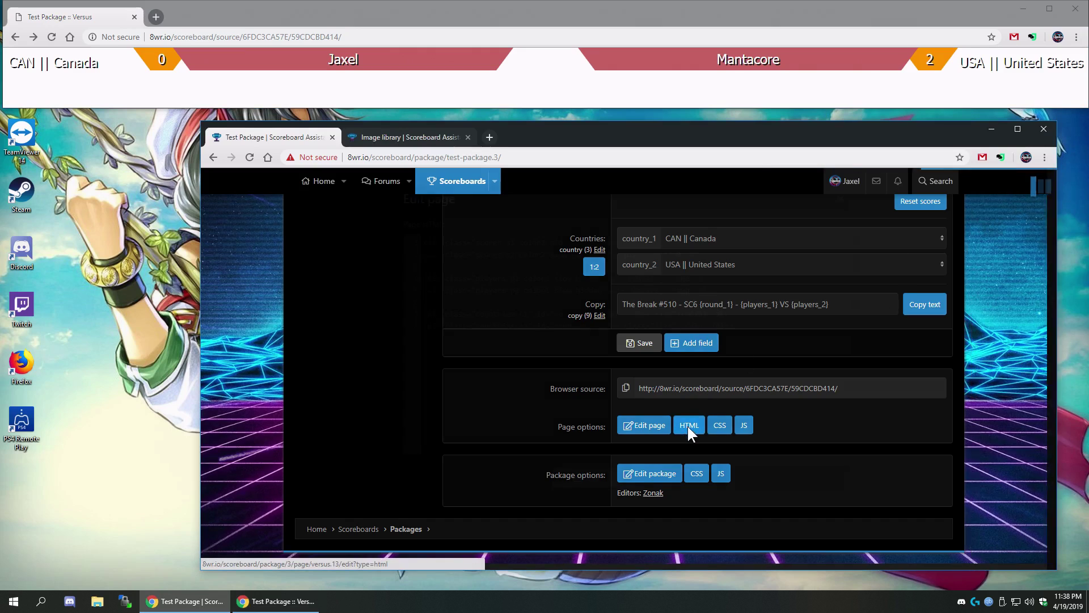
double_click(566, 314)
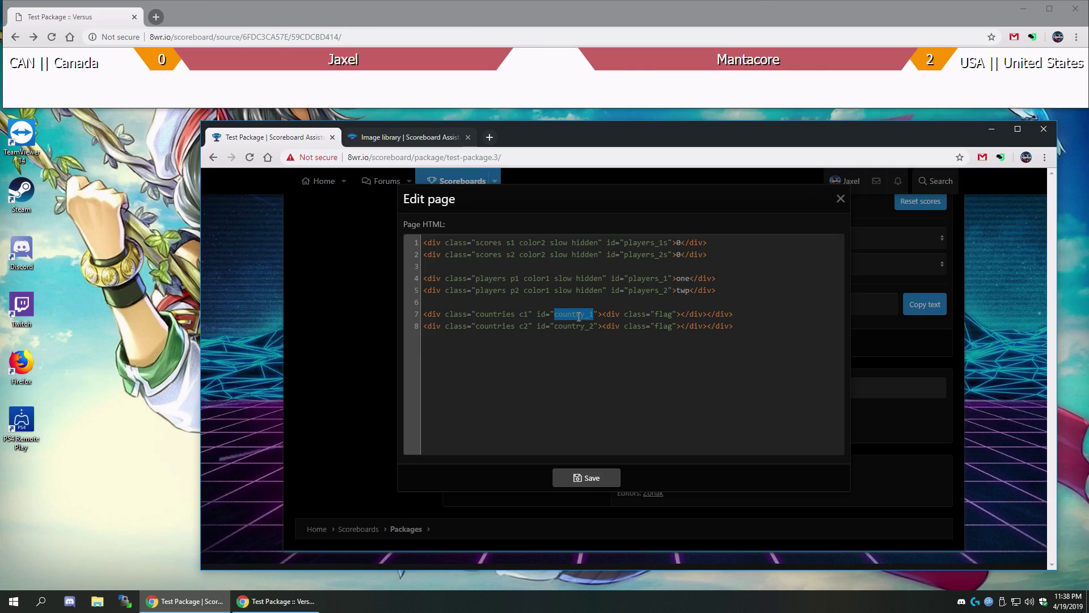
type("c1")
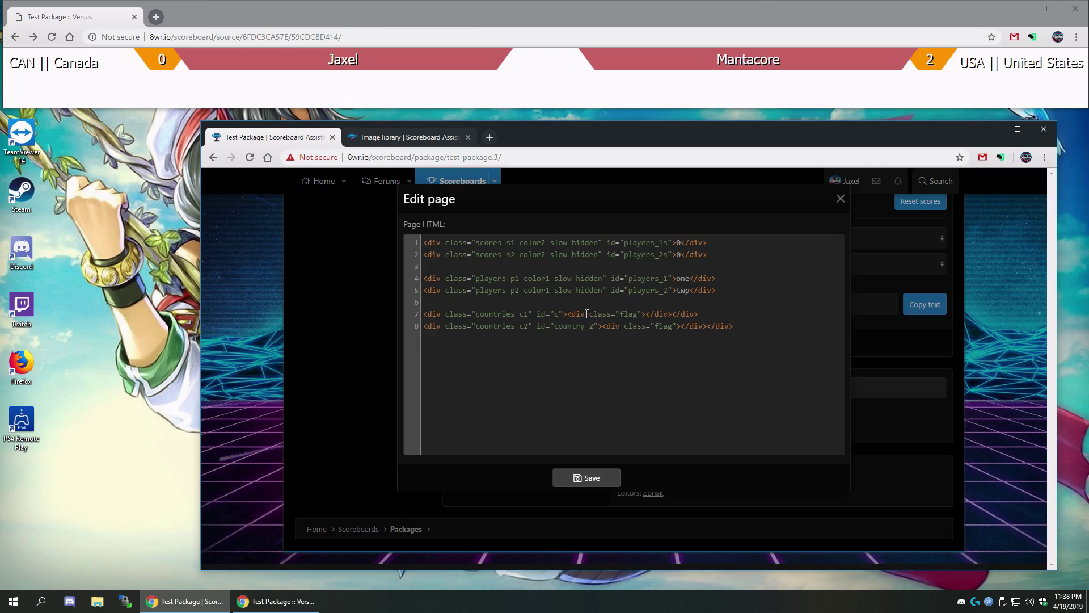
key("BackSpace")
double_click(574, 325)
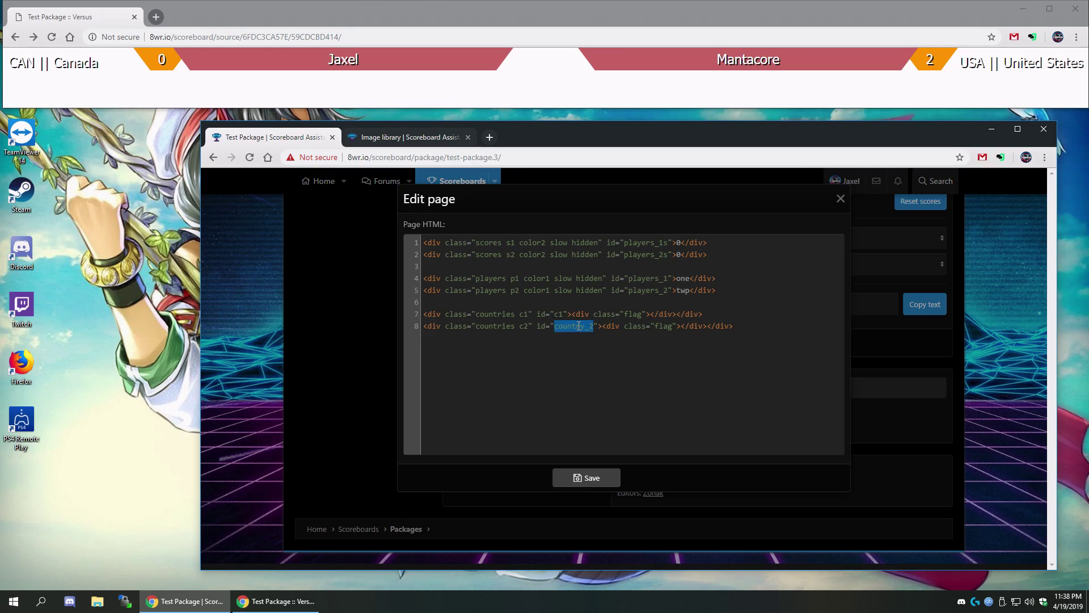
type("c2")
left_click(588, 477)
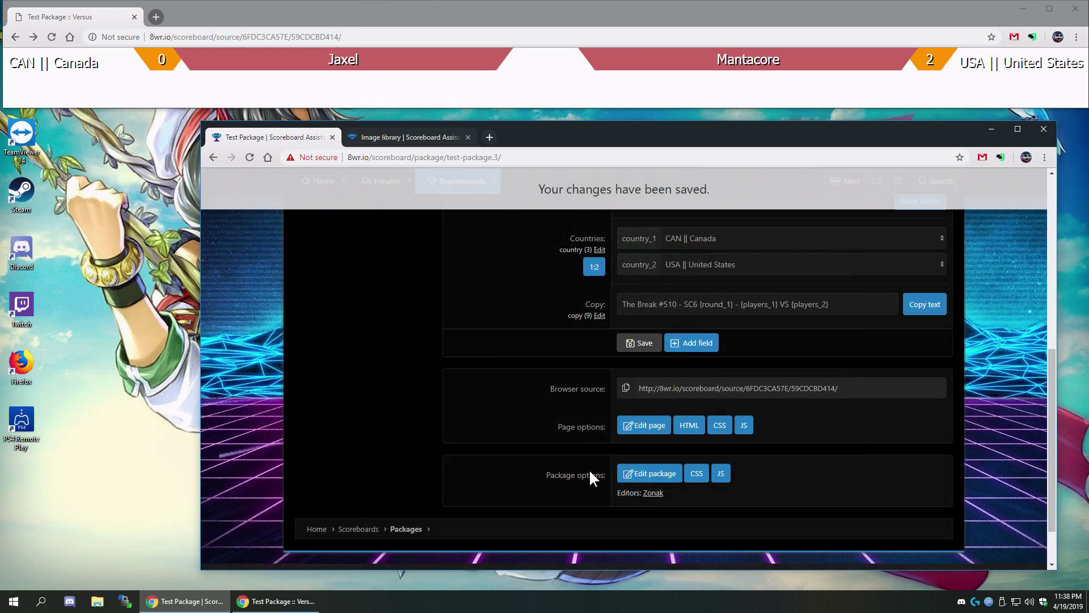
In the page JavaScript, insert blank lines above the existing code and start the first line.
left_click(742, 428)
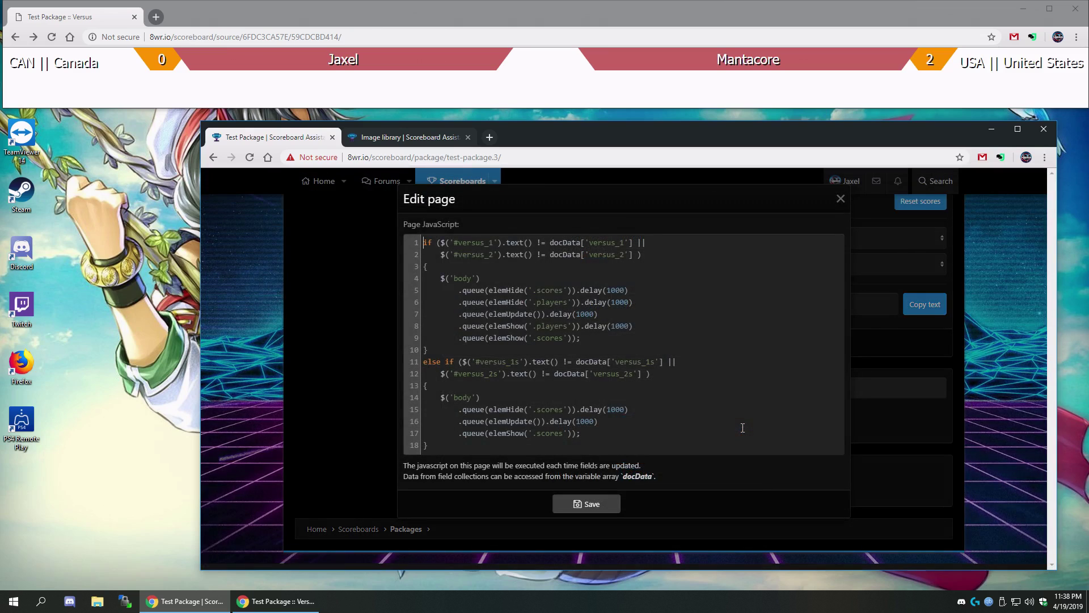
key("Return")
key("Return")
key("Return")
key("Return")
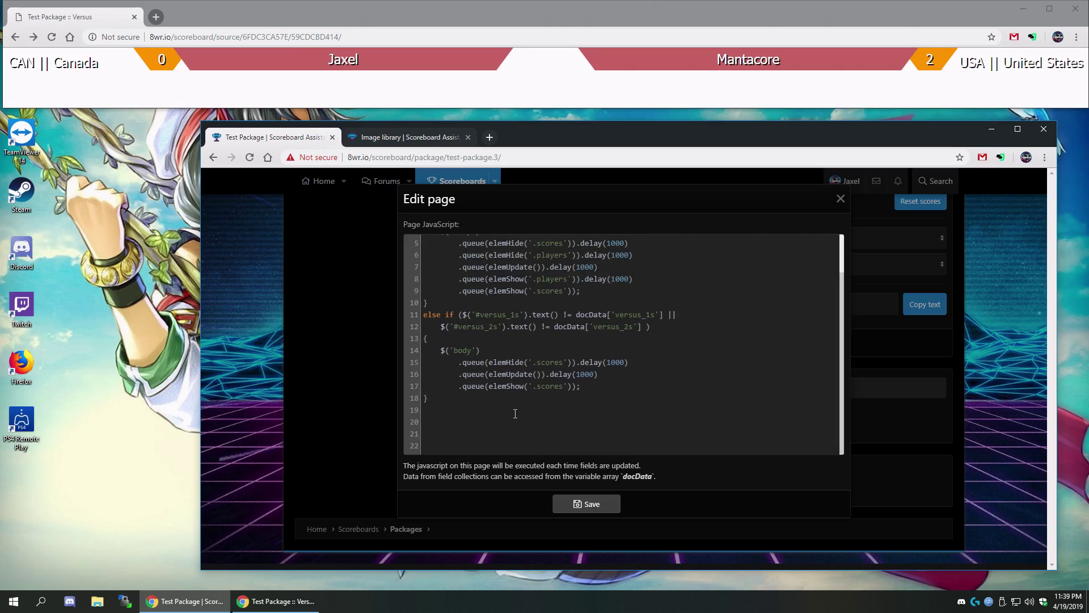
key("BackSpace")
key("BackSpace")
key("BackSpace")
key("BackSpace")
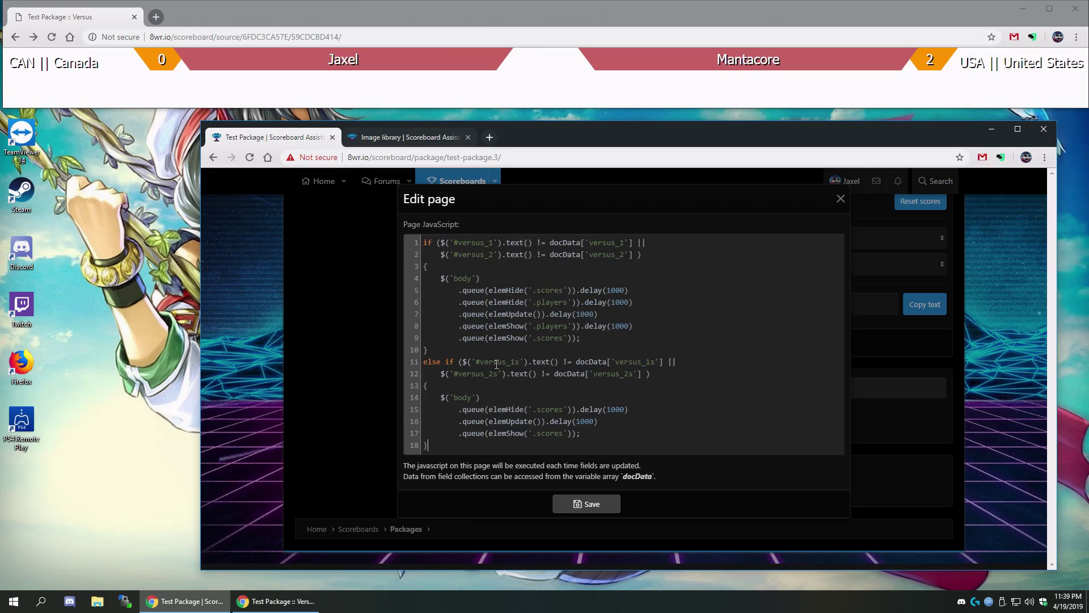
left_click(425, 237)
key("Return")
key("Return")
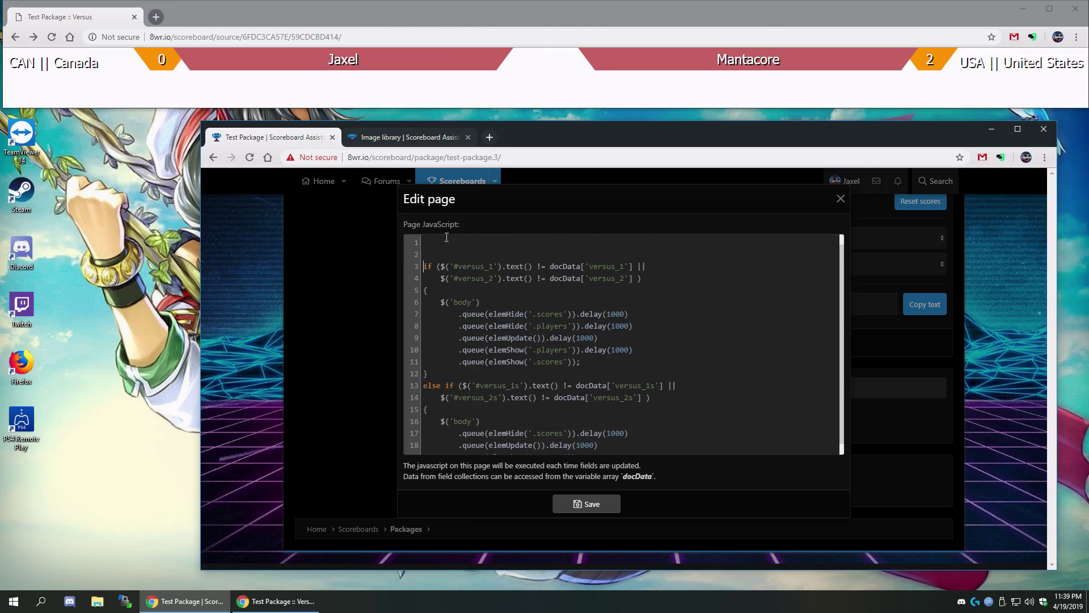
left_click(443, 240)
type("let e")
key("BackSpace")
key("BackSpace")
key("BackSpace")
key("BackSpace")
key("BackSpace")
type("v")
key("BackSpace")
type("let v")
key("BackSpace")
Complete let c1 = docData['country_1'].split('||'); checking the overlay's CAN || Canada text.
type("e1")
type(" = docData")
type("['cou")
type("ntry_12")
key("BackSpace")
key("End")
type(".split('")
type("||")
triple_click(78, 62)
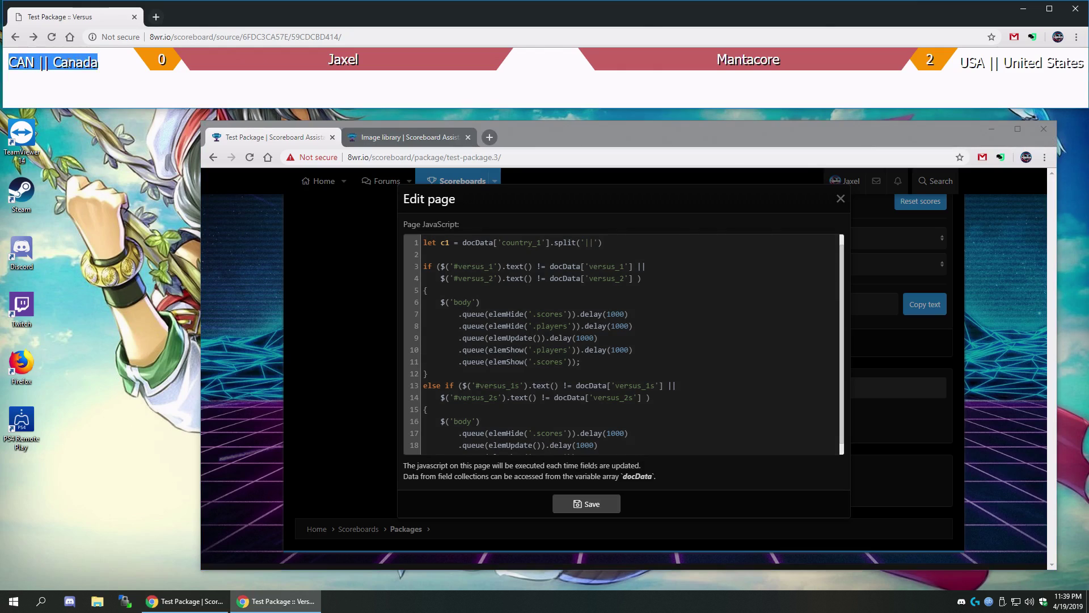
double_click(22, 63)
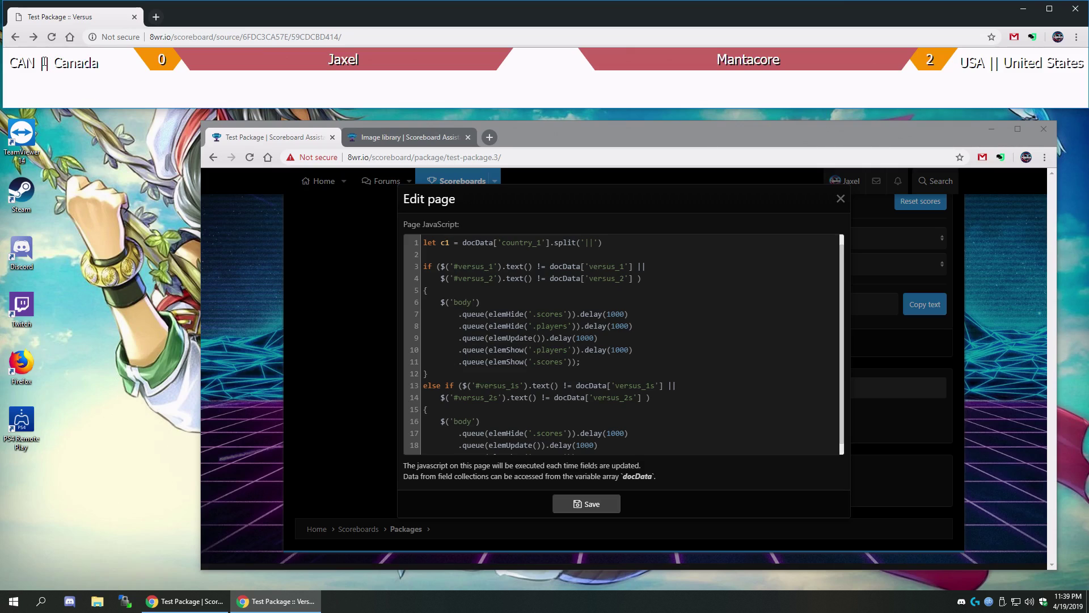
left_click_drag(35, 63, 12, 63)
left_click(603, 238)
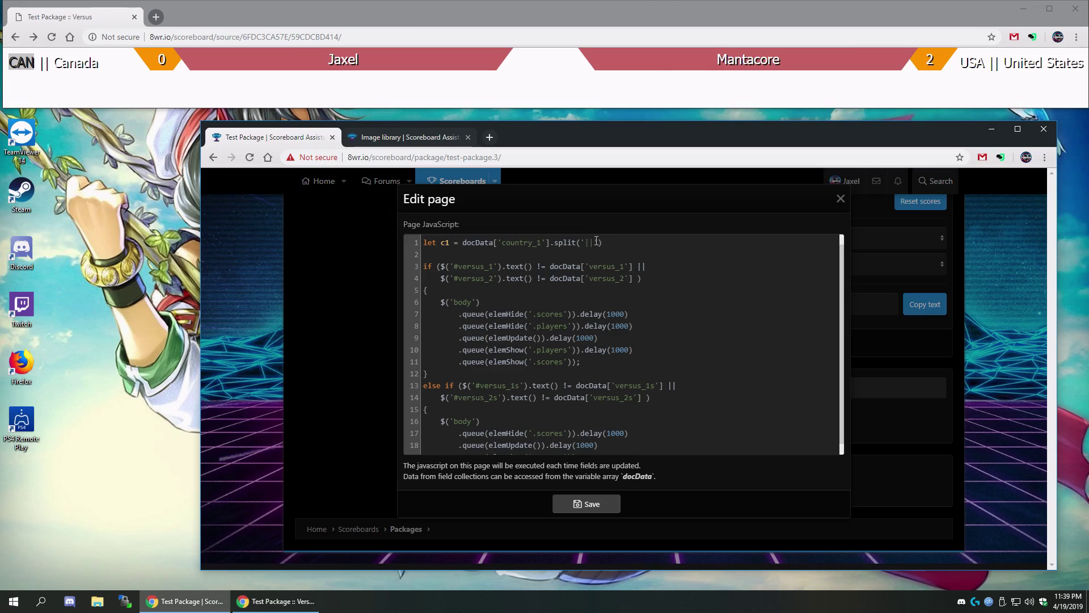
type(";")
Add a second line that splits country_2 into c2, adapted from the c1 line.
key("Return")
type("le")
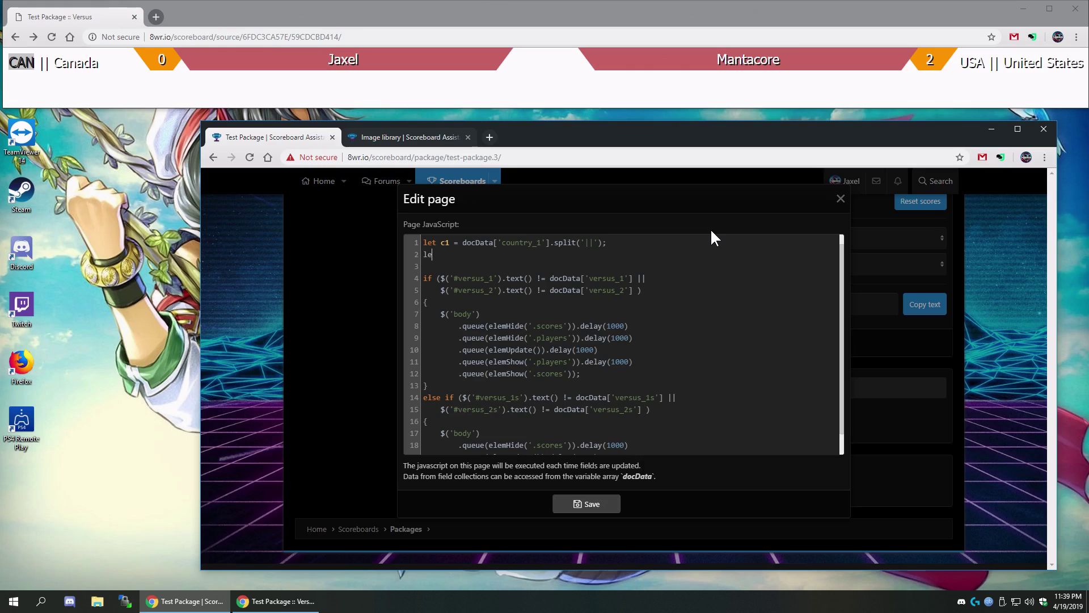
type("t c2")
left_click_drag(613, 238, 340, 230)
key("ctrl+c")
left_click_drag(454, 254, 403, 255)
key("ctrl+v")
left_click(542, 254)
key("BackSpace")
type("2")
left_click(450, 254)
key("BackSpace")
type("2")
left_click(633, 253)
Add $('#c1 .flag').removeClass().addClass('flag '+c1[0]); below the variables.
key("Return")
key("Return")
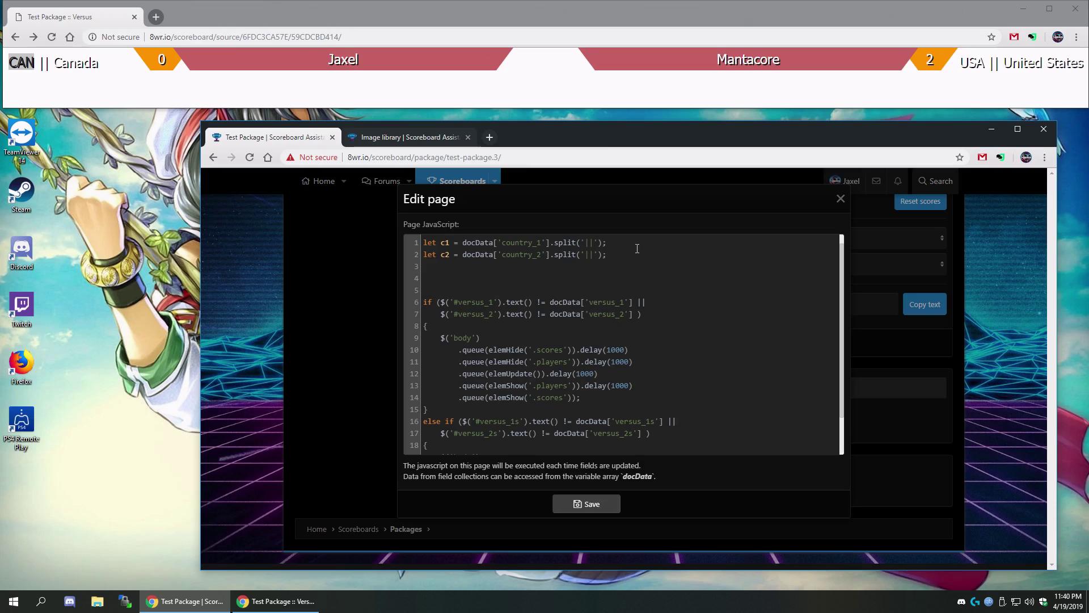
type("$()")
type("'")
type("ER")
key("BackSpace")
type("#c1 .flag")
double_click(445, 277)
double_click(466, 278)
left_click(494, 278)
type(".removeClass().")
type("addClas")
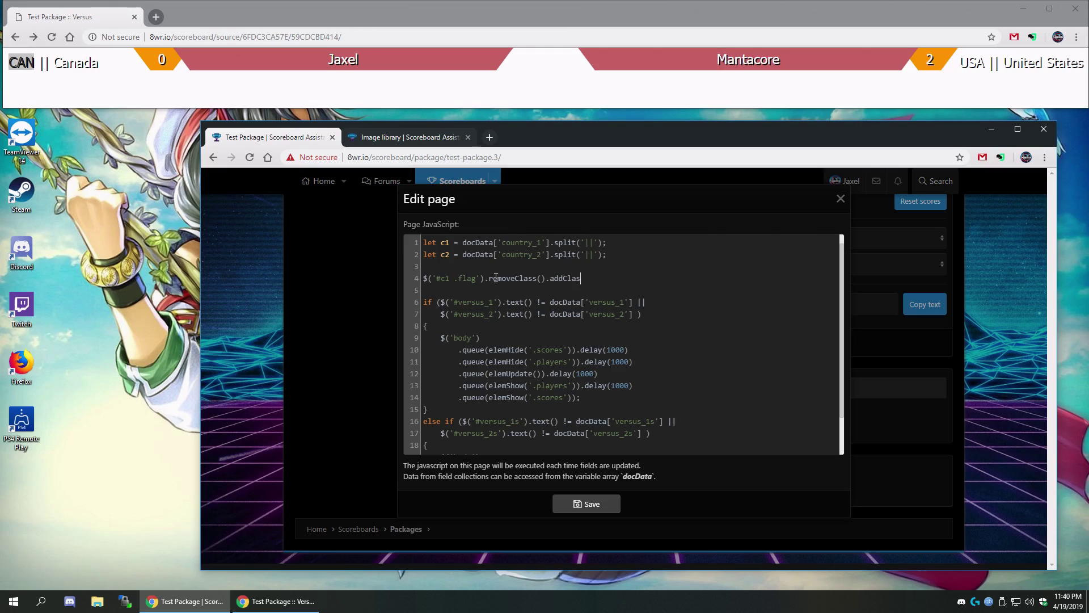
type("s()")
type("'flag '+c1[0")
key("BackSpace")
Duplicate the flag line for #c2 using c2[0], and save the JavaScript.
double_click(445, 243)
double_click(22, 63)
double_click(83, 63)
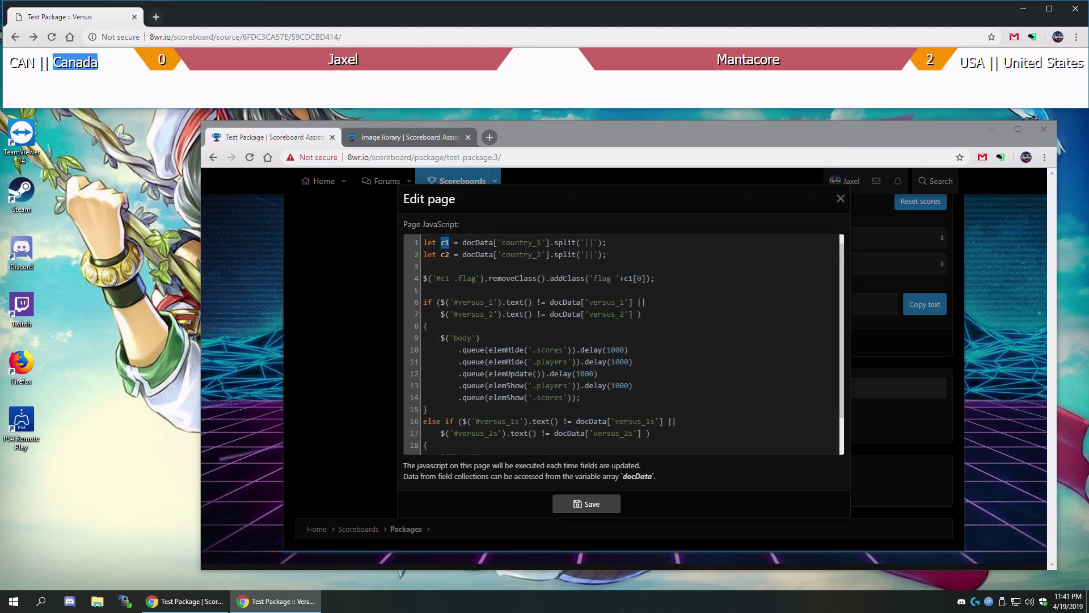
left_click(662, 278)
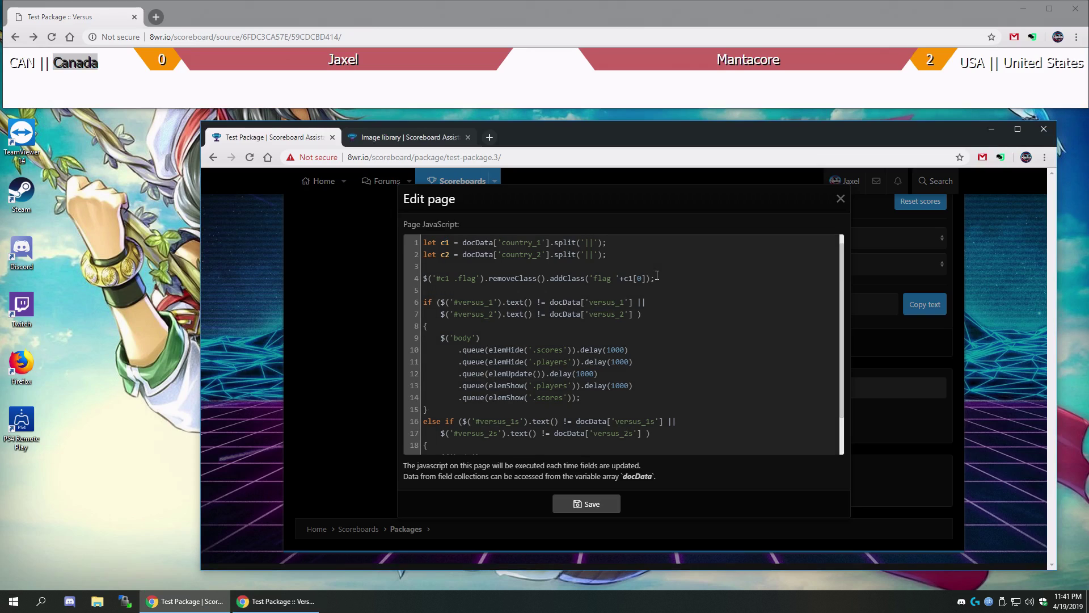
key("shift+Up")
key("ctrl+c")
key("Right")
key("ctrl+v")
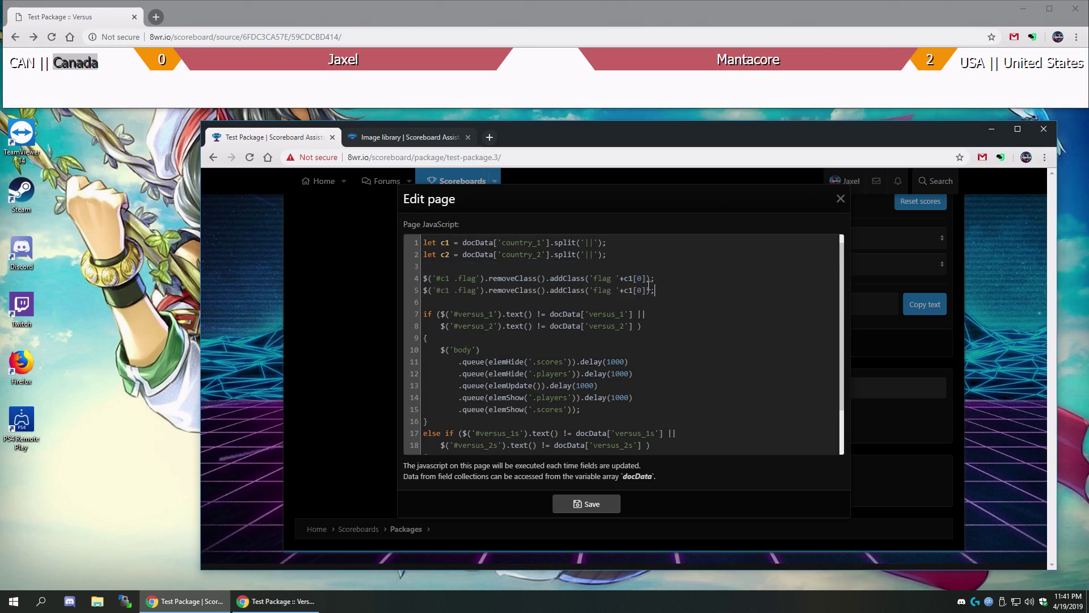
left_click(632, 290)
key("BackSpace")
type("2")
key("Delete")
type("2")
left_click(597, 506)
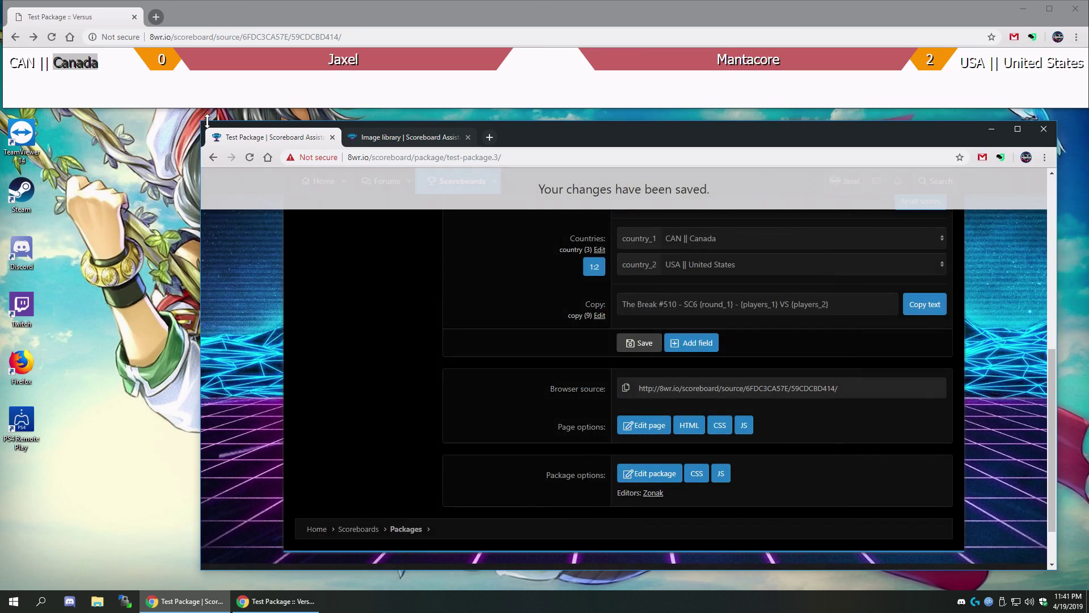
left_click(51, 37)
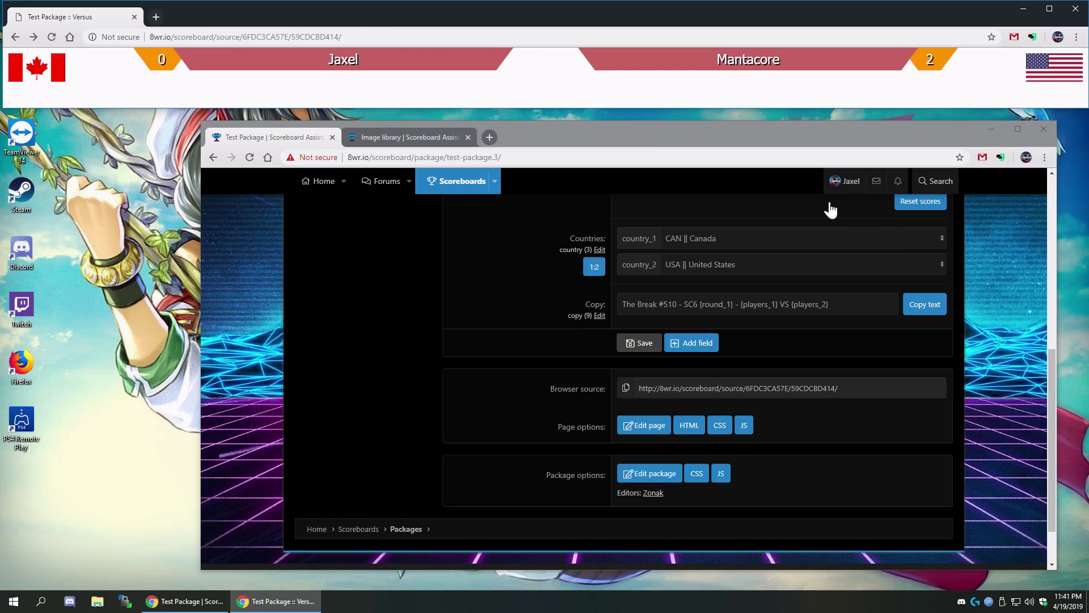
left_click(593, 268)
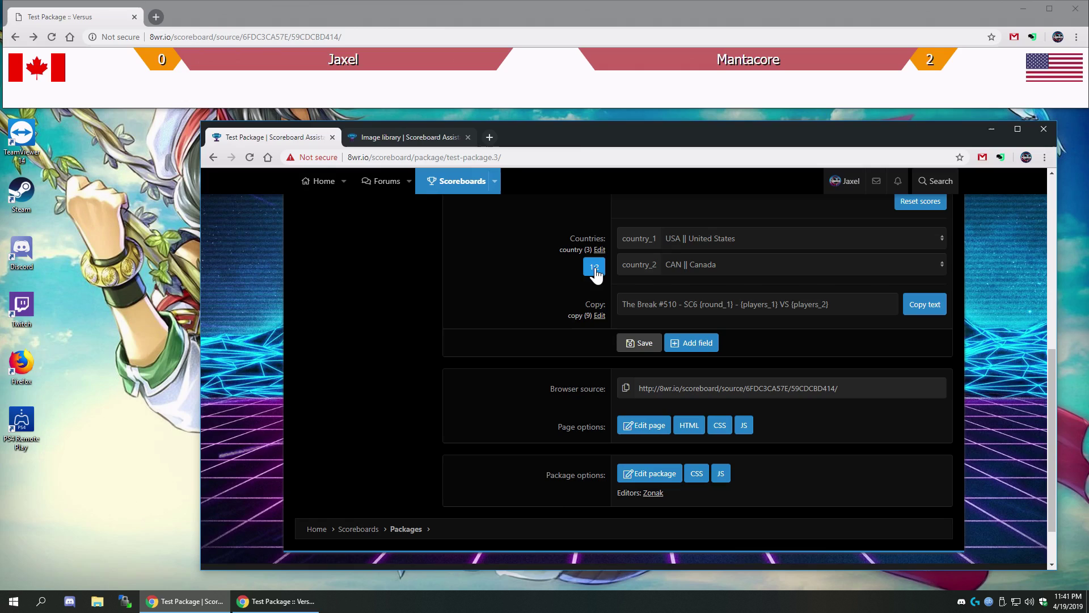
left_click(641, 343)
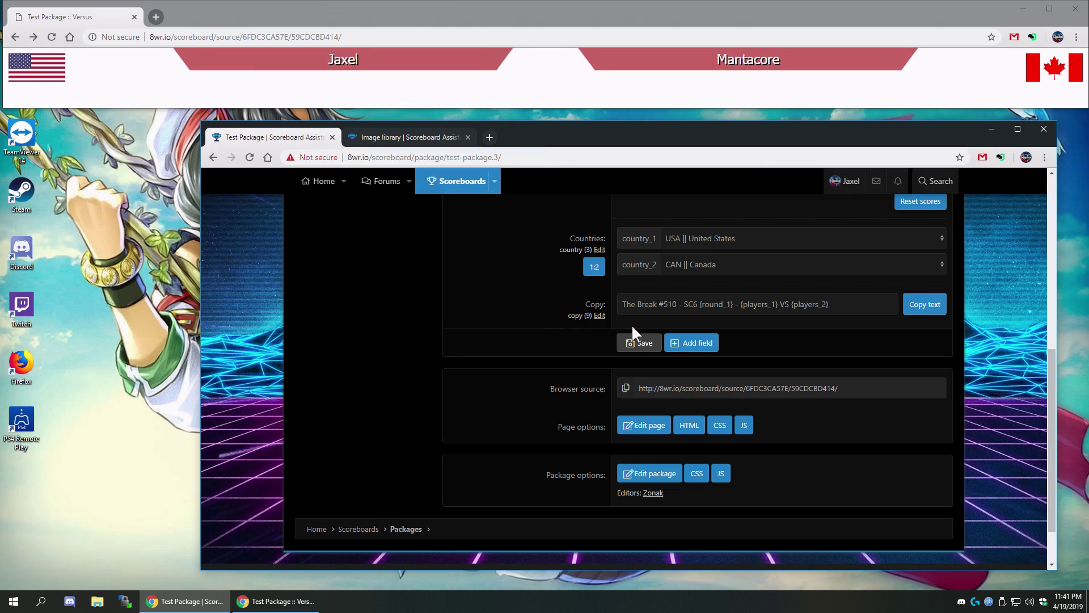
left_click(593, 268)
left_click(643, 346)
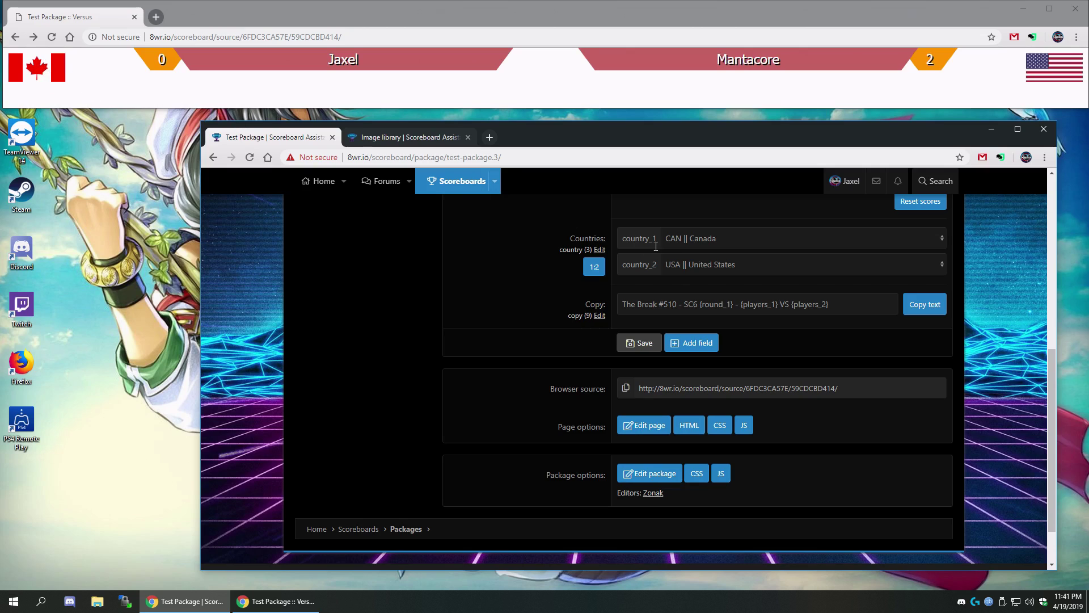
scroll(656, 246, "up", 3)
scroll(497, 351, "down", 3)
scroll(488, 320, "up", 3)
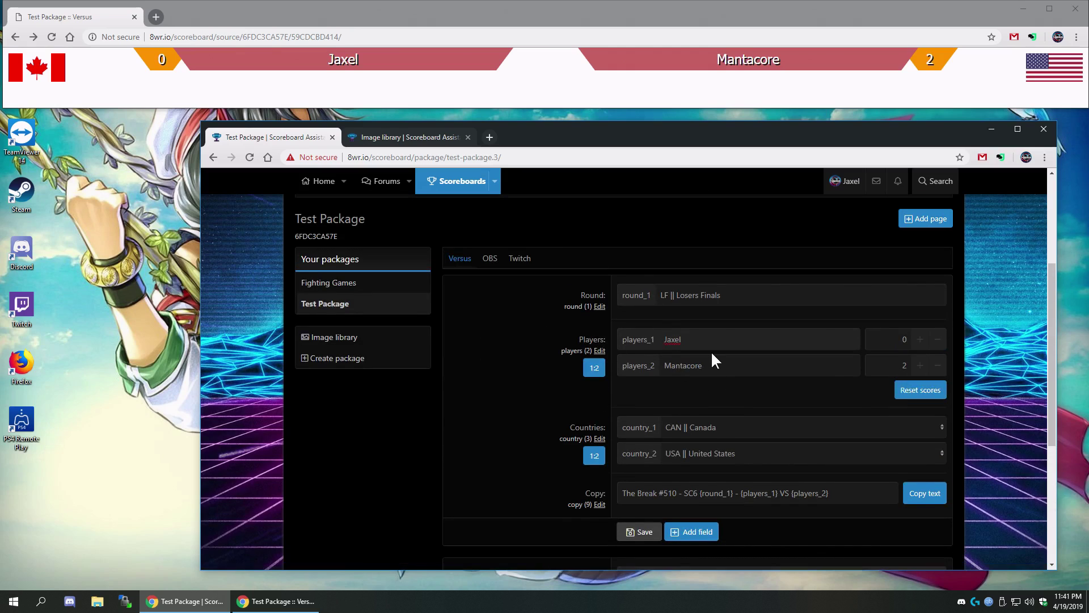
Review player 1's name and the Countries options, keep Canada, and save the fields.
double_click(710, 339)
left_click(704, 427)
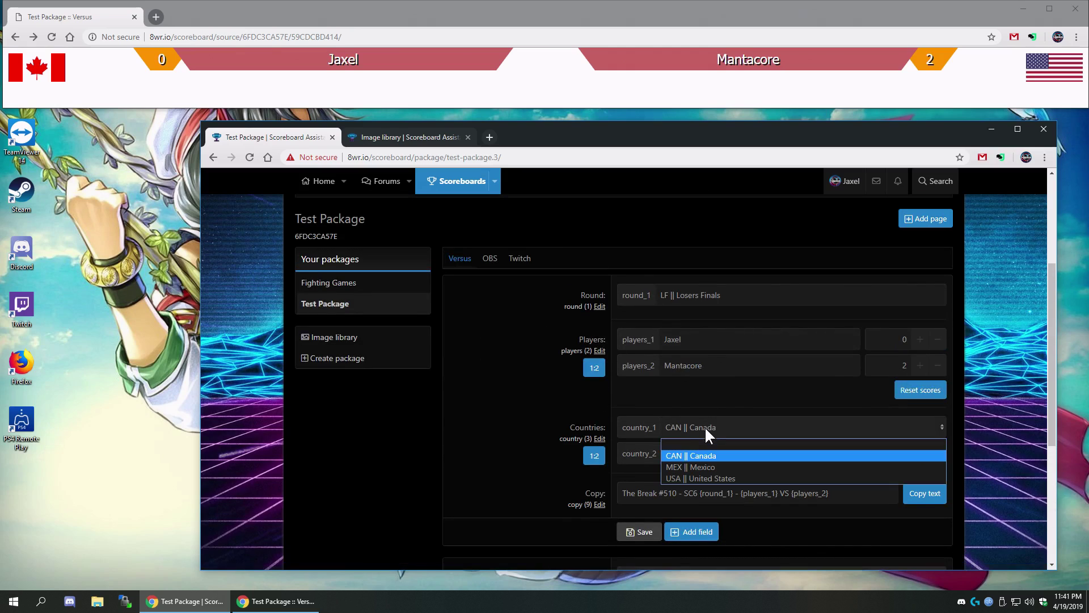
left_click(483, 424)
left_click(697, 338)
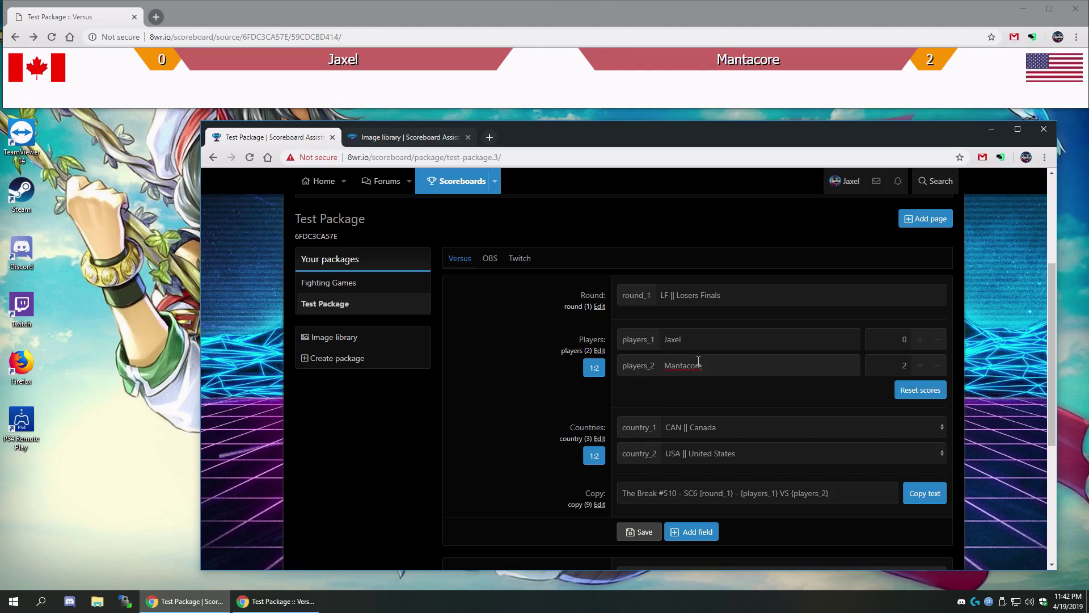
double_click(703, 422)
left_click(700, 427)
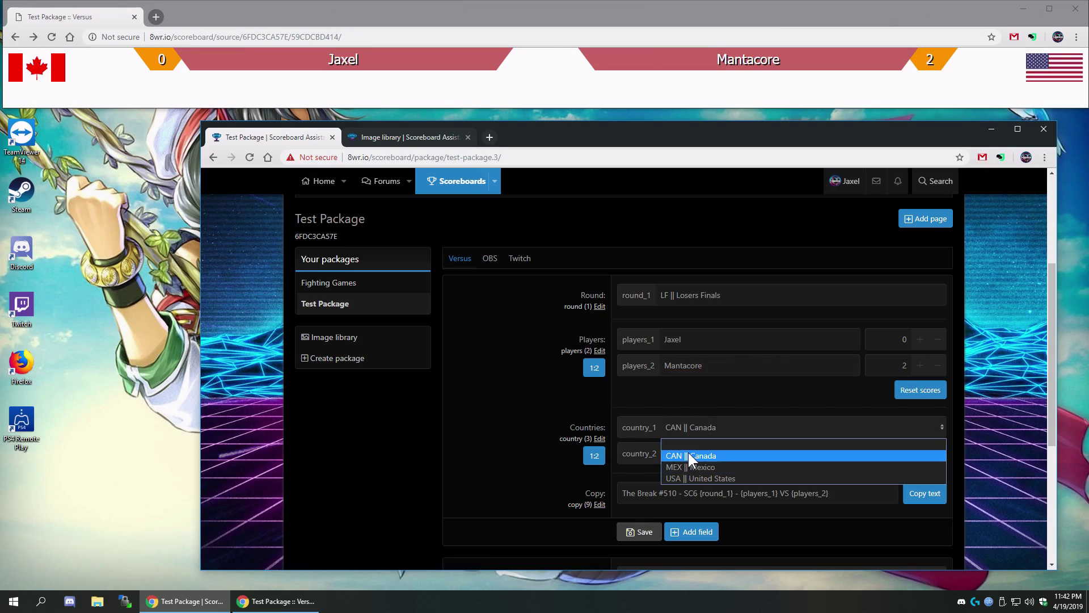
left_click(688, 453)
scroll(509, 411, "down", 2)
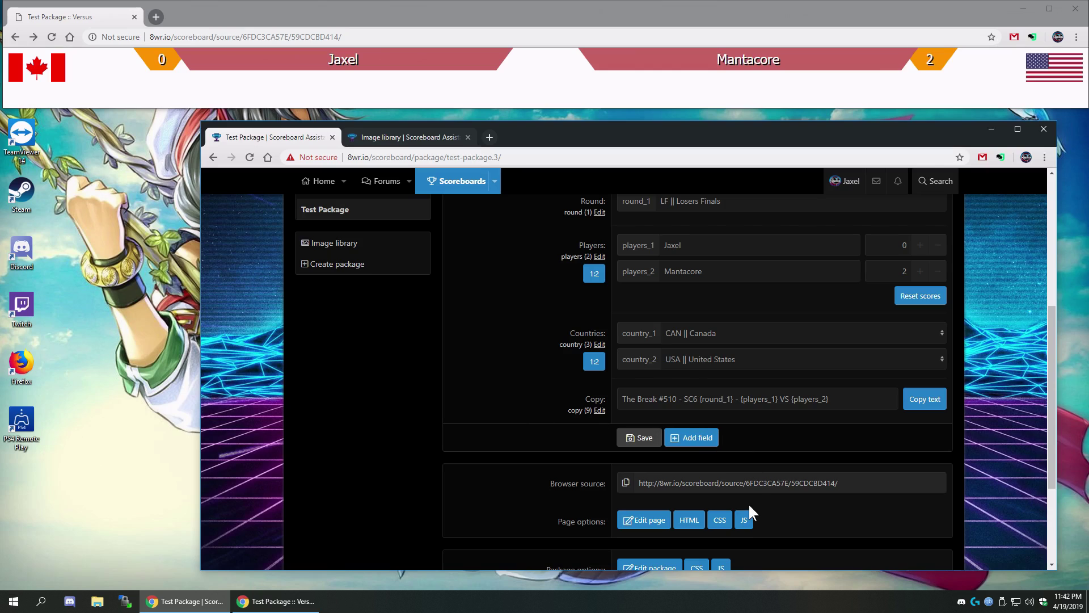
left_click(650, 437)
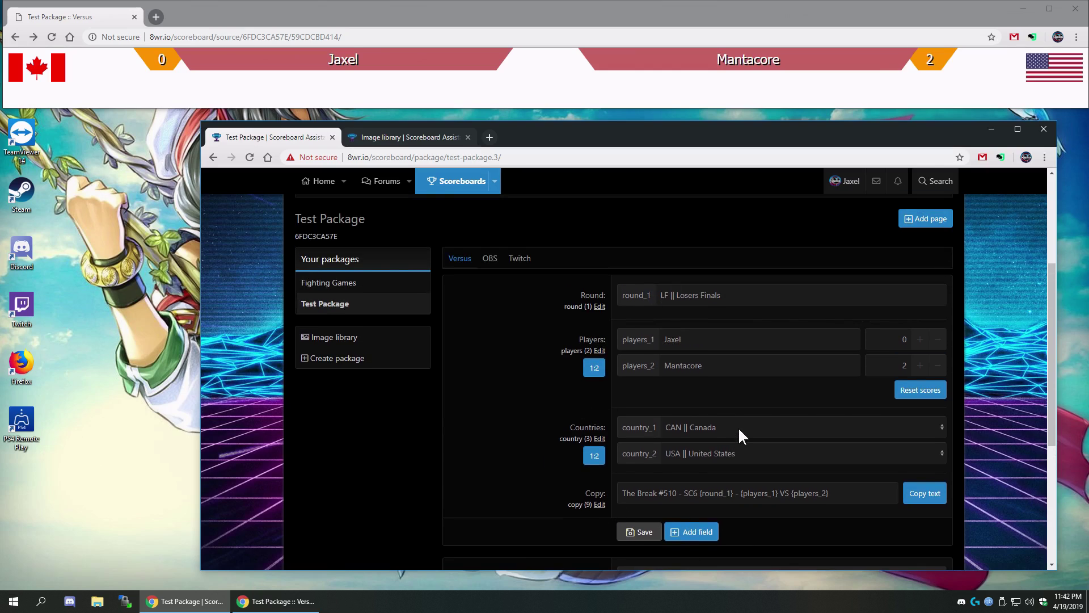
Append '|| USA' to Jaxel and '|| MEX' to Mantacore, and save.
left_click(737, 427)
left_click(465, 389)
left_click(749, 341)
type("|| USA")
left_click(643, 533)
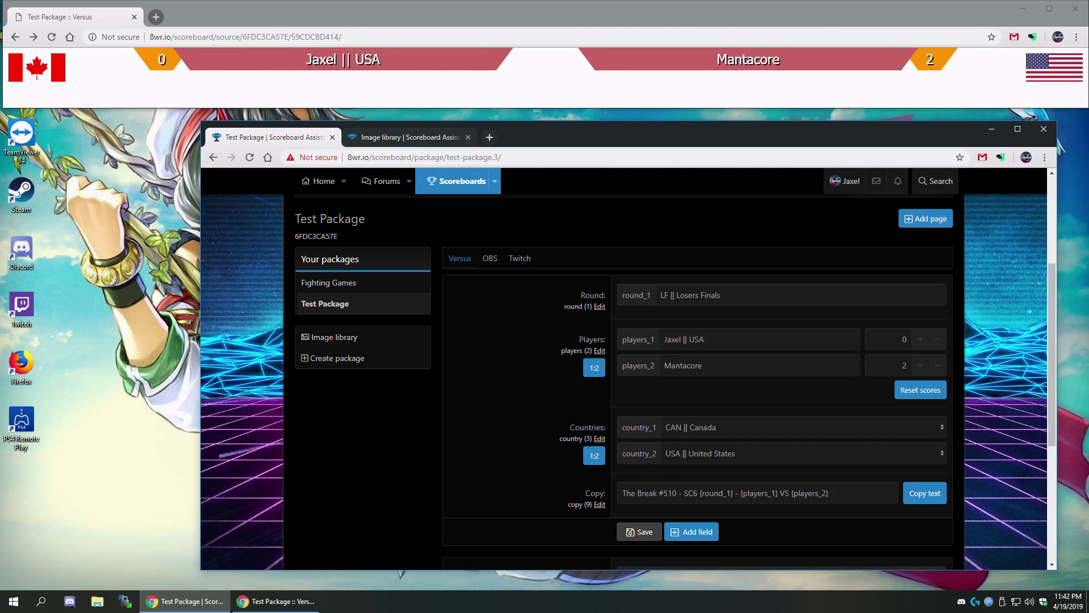
left_click(740, 365)
type("|| MEX")
left_click(635, 531)
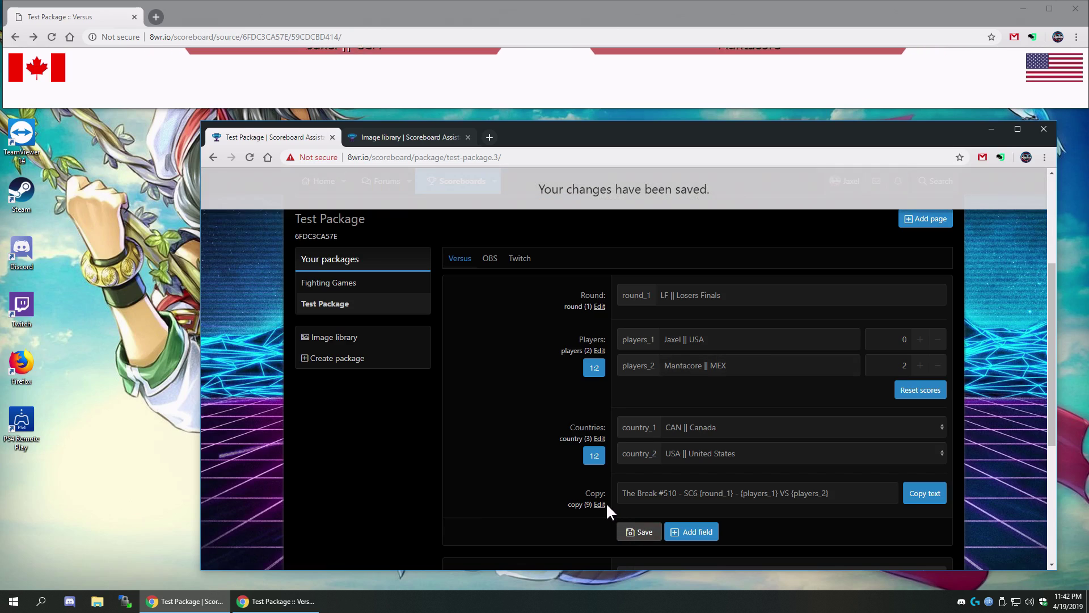
Delete the Countries field from the Test Package.
left_click(599, 438)
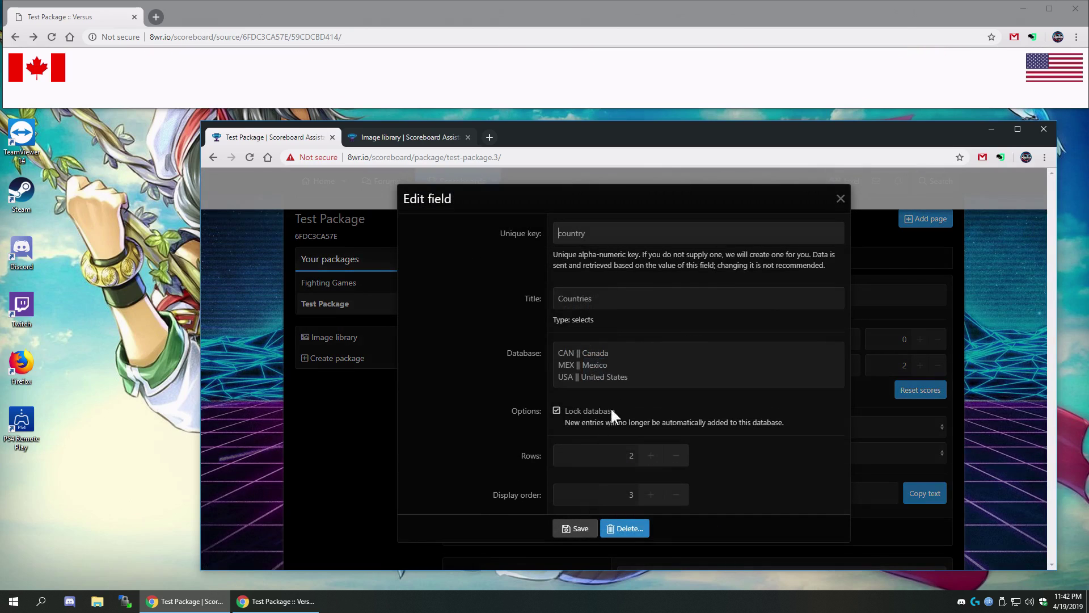
left_click(624, 529)
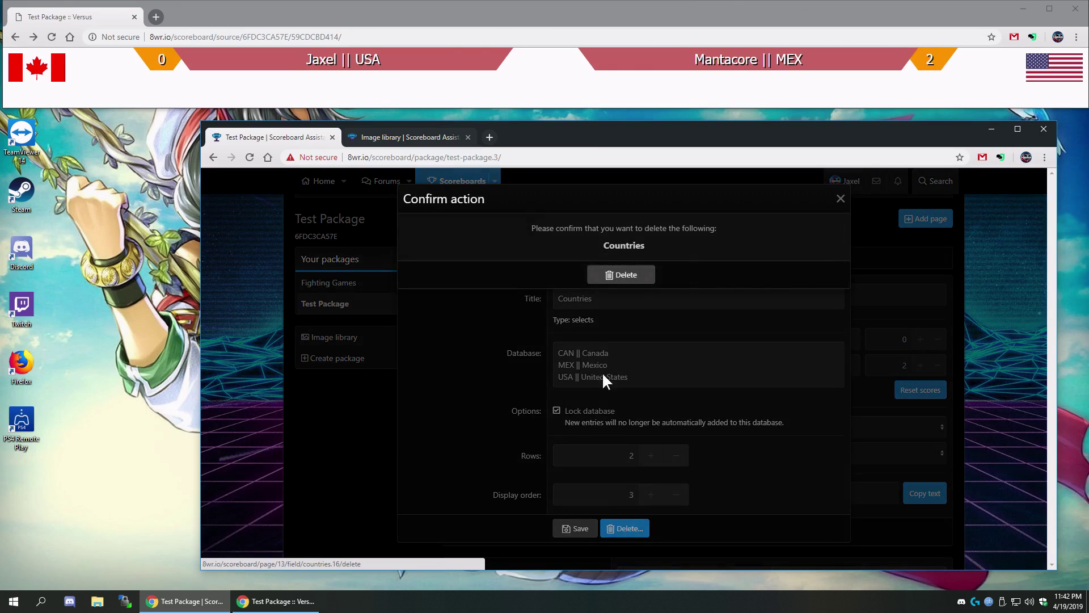
left_click(616, 275)
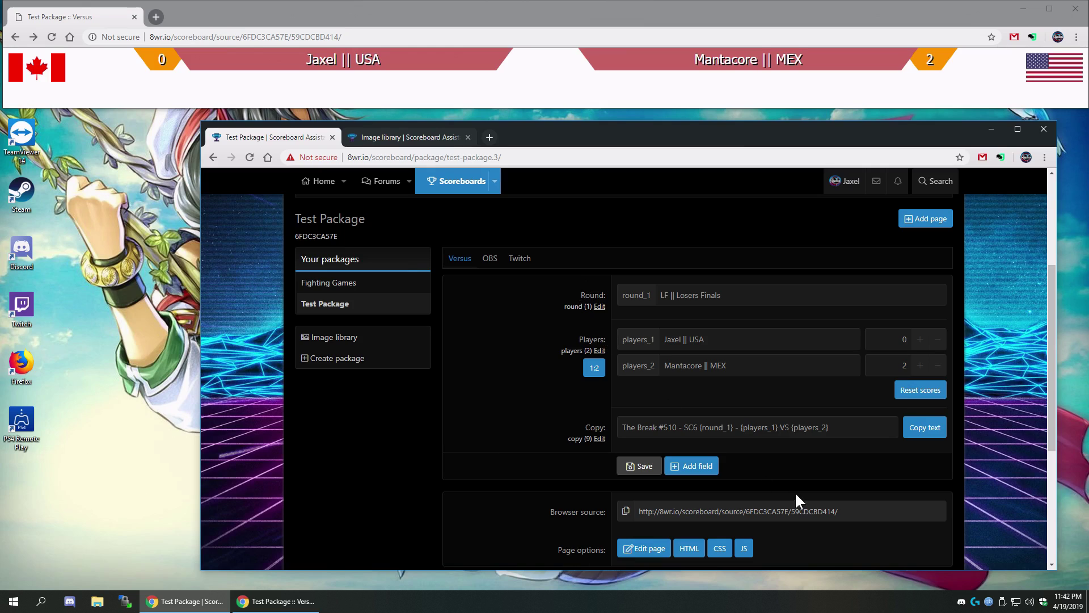
left_click(744, 548)
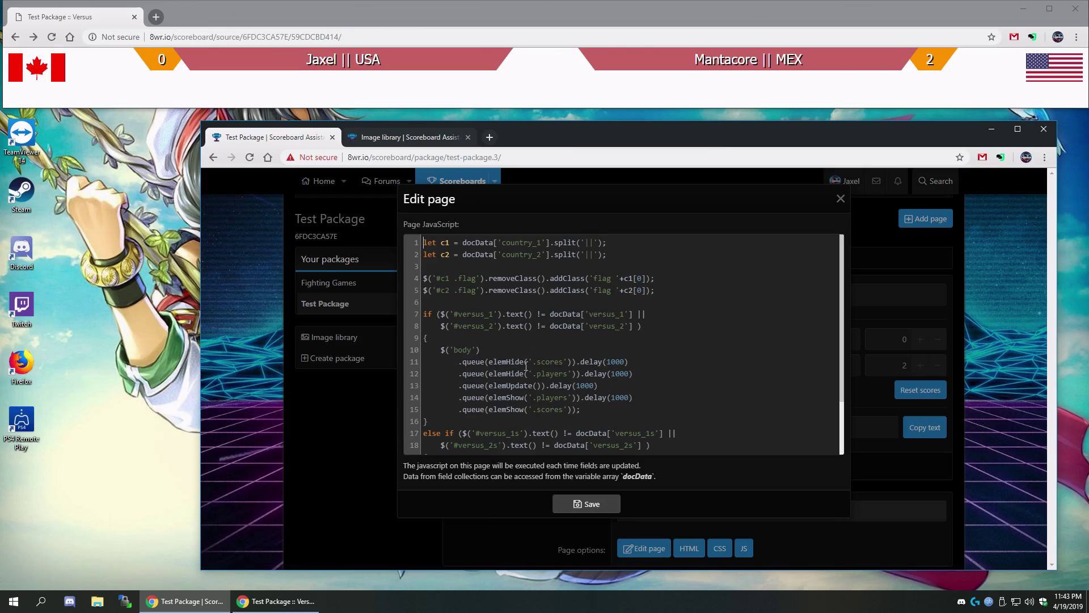
Replace country_1 and country_2 with versus_1 and versus_2 in the first two lines.
double_click(477, 312)
double_click(607, 315)
double_click(520, 242)
double_click(445, 243)
double_click(602, 315)
key("ctrl+c")
double_click(521, 242)
key("ctrl+v")
double_click(610, 326)
key("ctrl+c")
double_click(521, 255)
key("ctrl+v")
Add docData['versus_1'] = c1[0] and docData['versus_2'] = c2[0] assignment lines.
left_click(625, 255)
key("Return")
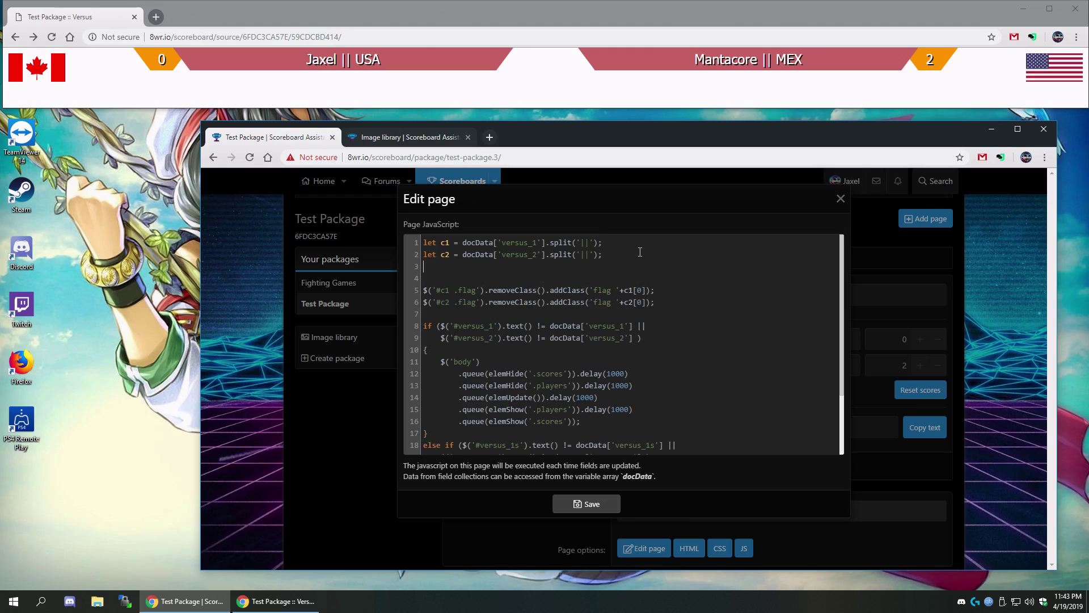
key("Return")
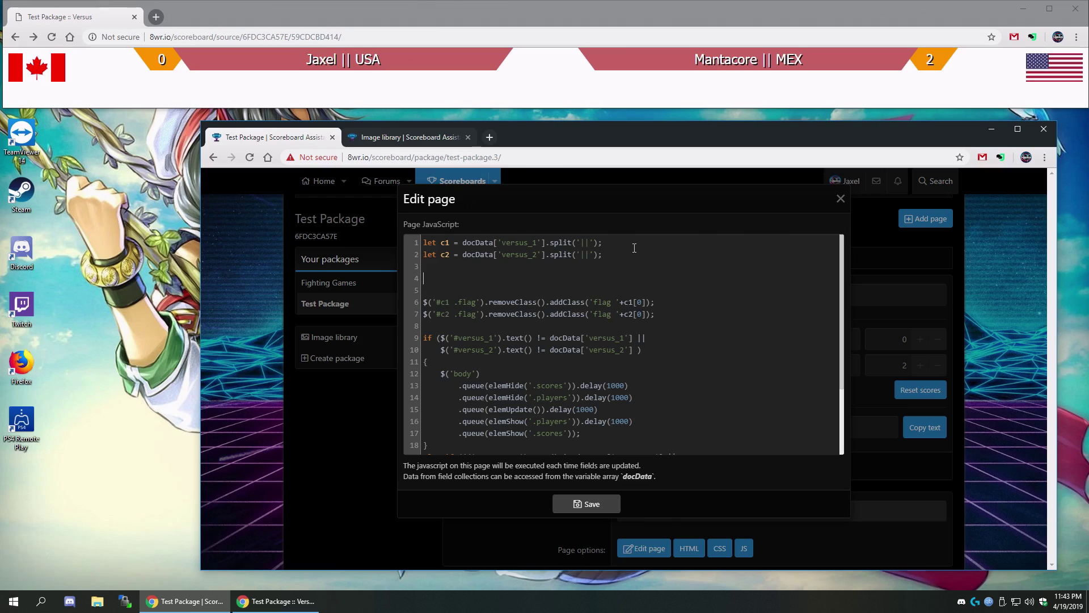
key("BackSpace")
type("doc")
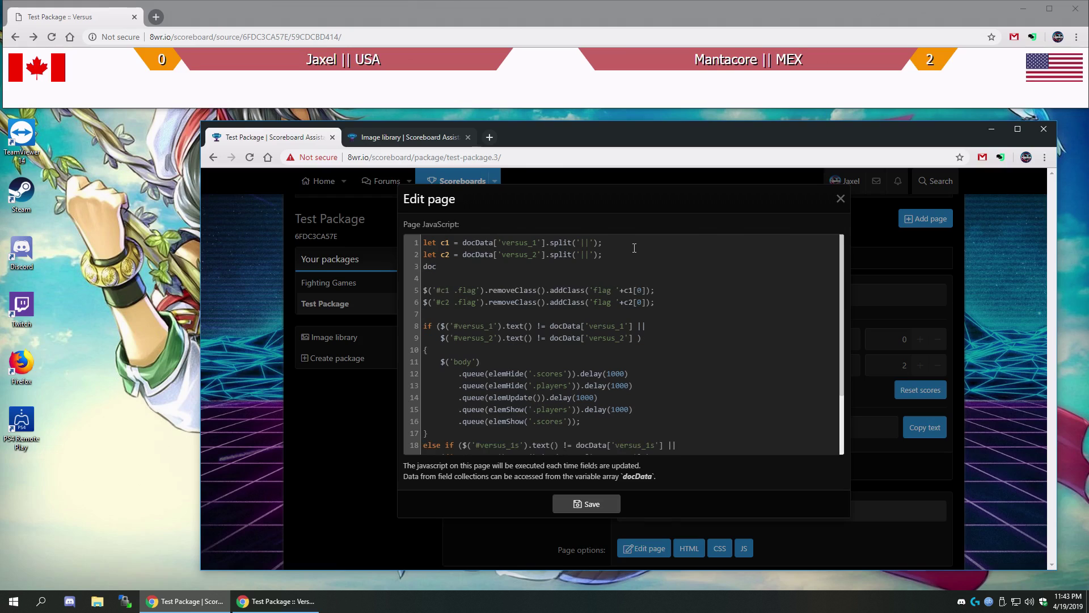
type("Data[]")
key("Left")
type("'versus_1 = c1[]0")
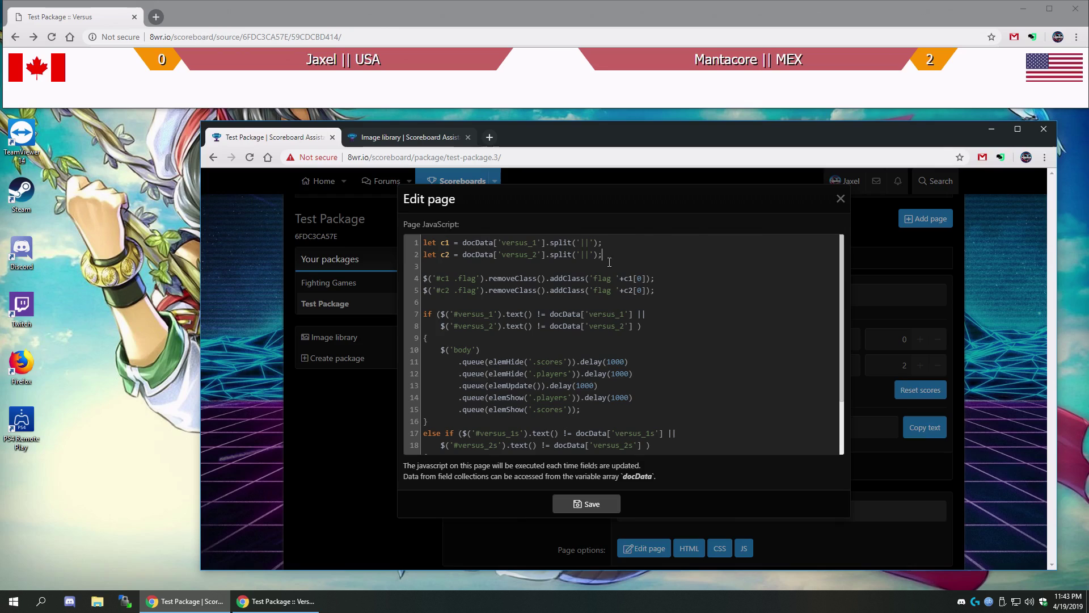
key("ctrl+shift+d")
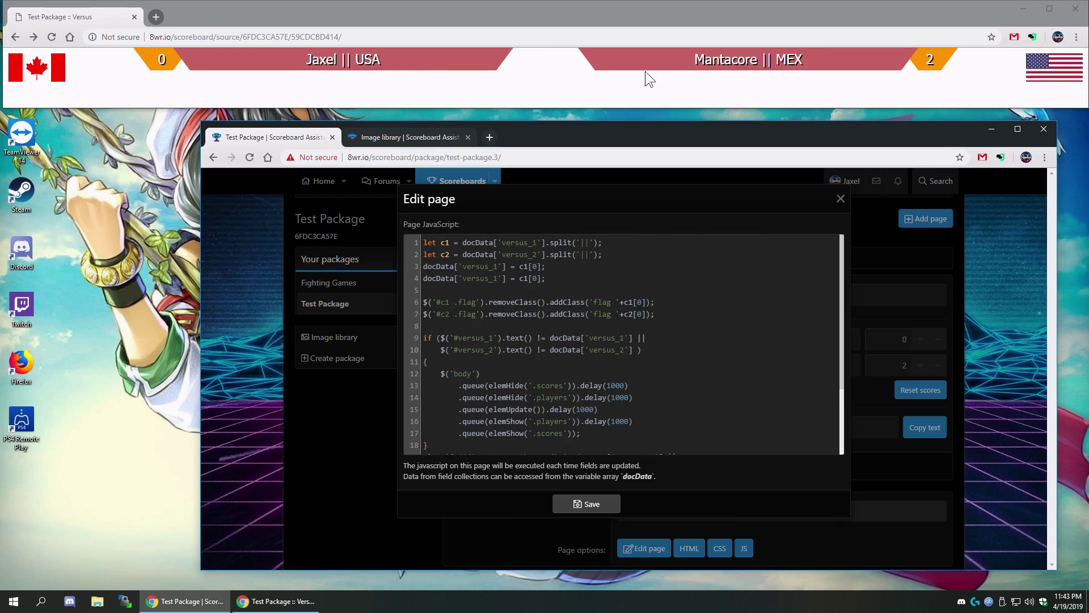
left_click(494, 277)
key("Delete")
type("2")
left_click(525, 277)
key("BackSpace")
type("2")
Change the flag class indexes on lines 6 and 7 to [1].
left_click(635, 303)
key("BackSpace")
type("1")
key("Down")
key("BackSpace")
Save the script, reload the overlay, and read the 'split' TypeError in its console.
type("1")
left_click(586, 505)
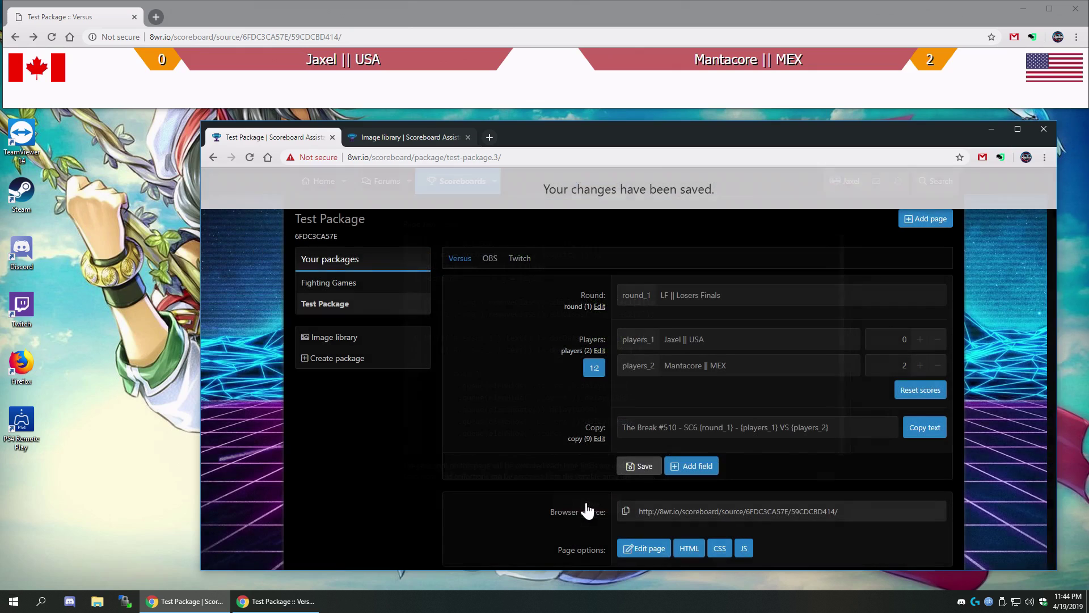
left_click(52, 38)
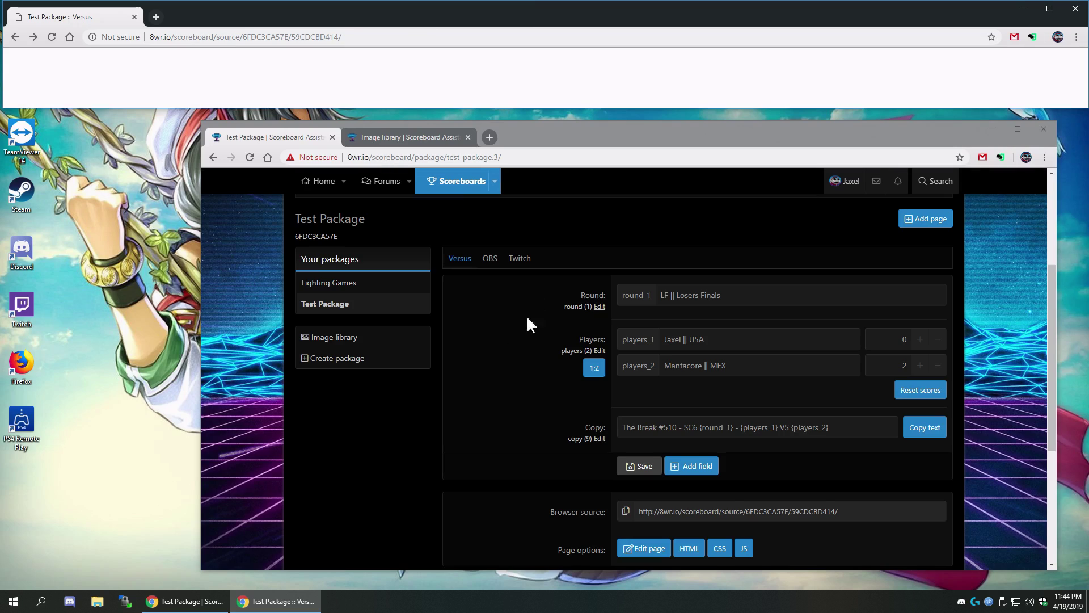
right_click(575, 74)
left_click(612, 205)
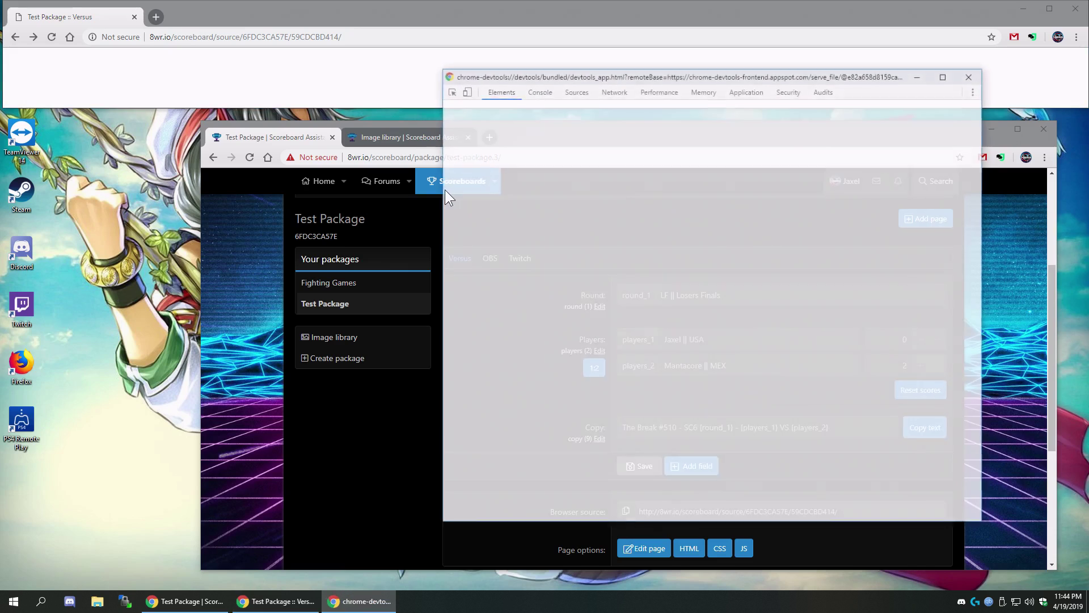
left_click(549, 95)
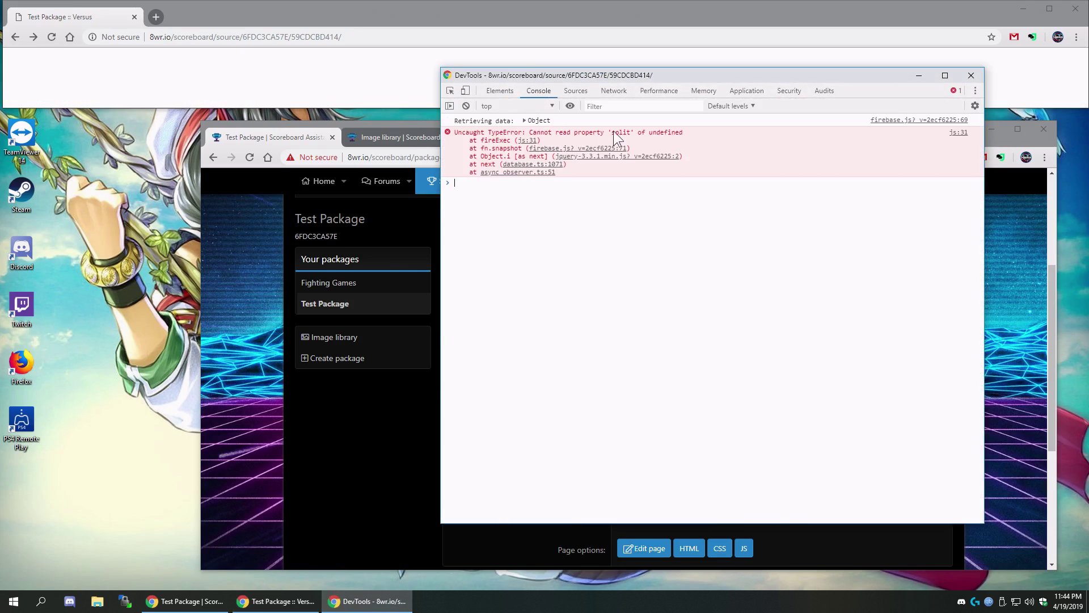
left_click(360, 461)
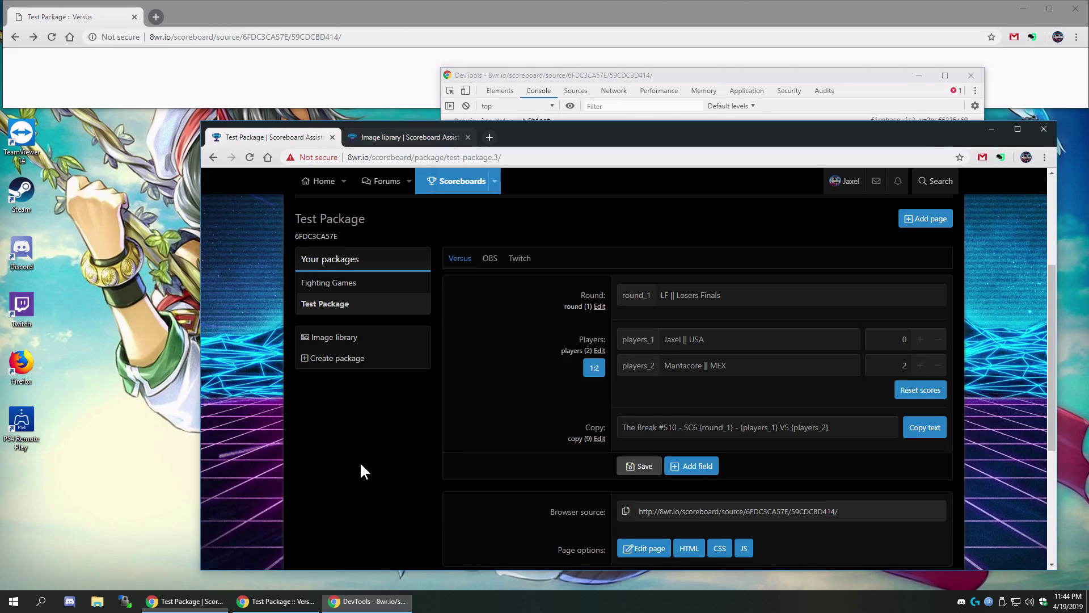
left_click(743, 548)
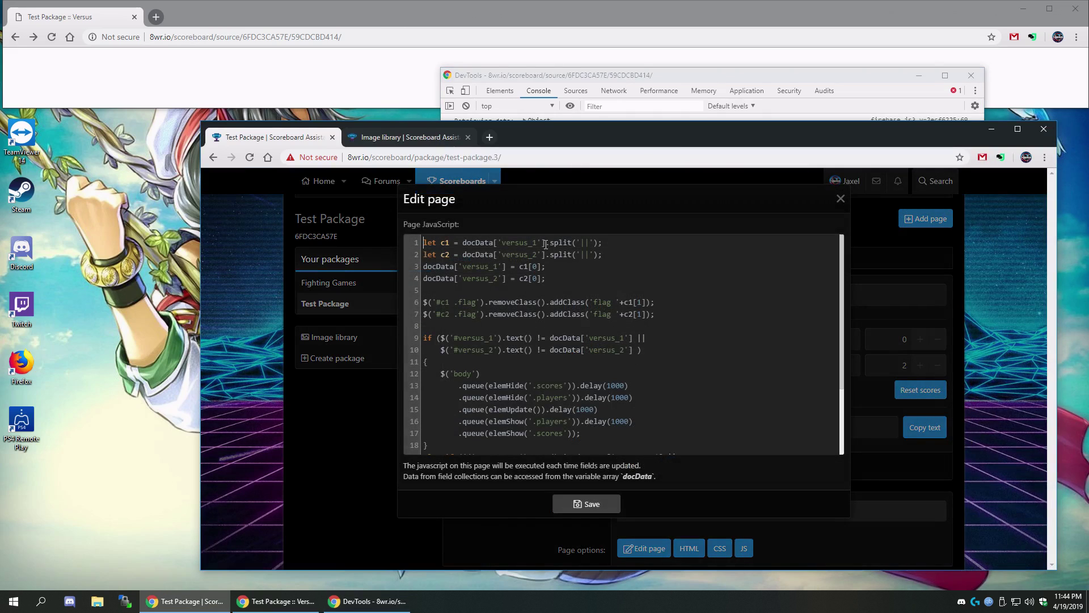
Check the docData['versus_1'] lookups on lines 1 and 9, then save the JavaScript.
double_click(519, 243)
left_click_drag(634, 337, 550, 337)
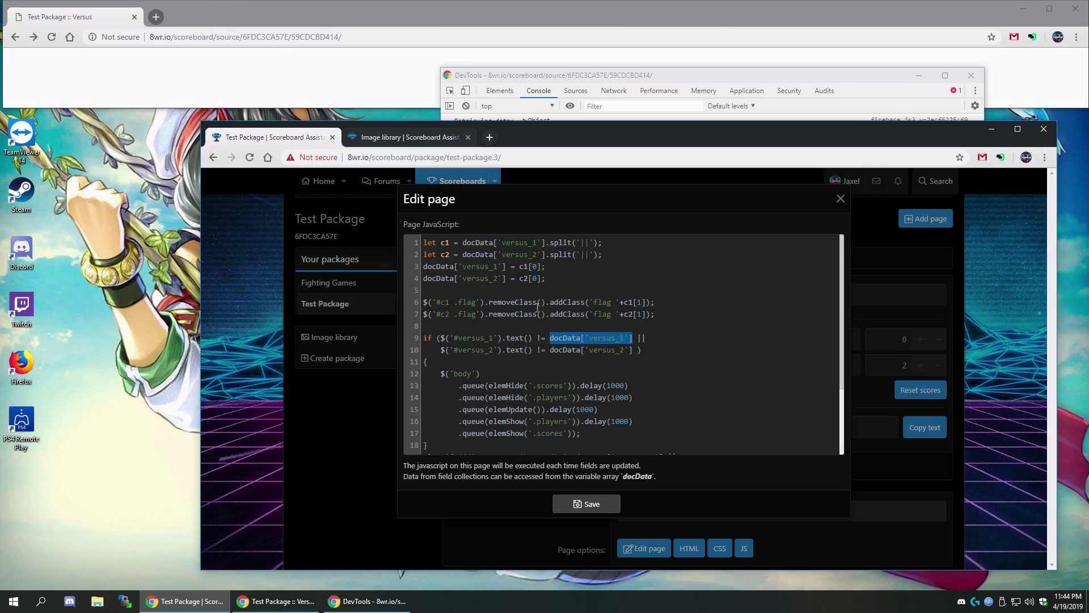
left_click_drag(546, 242, 463, 240)
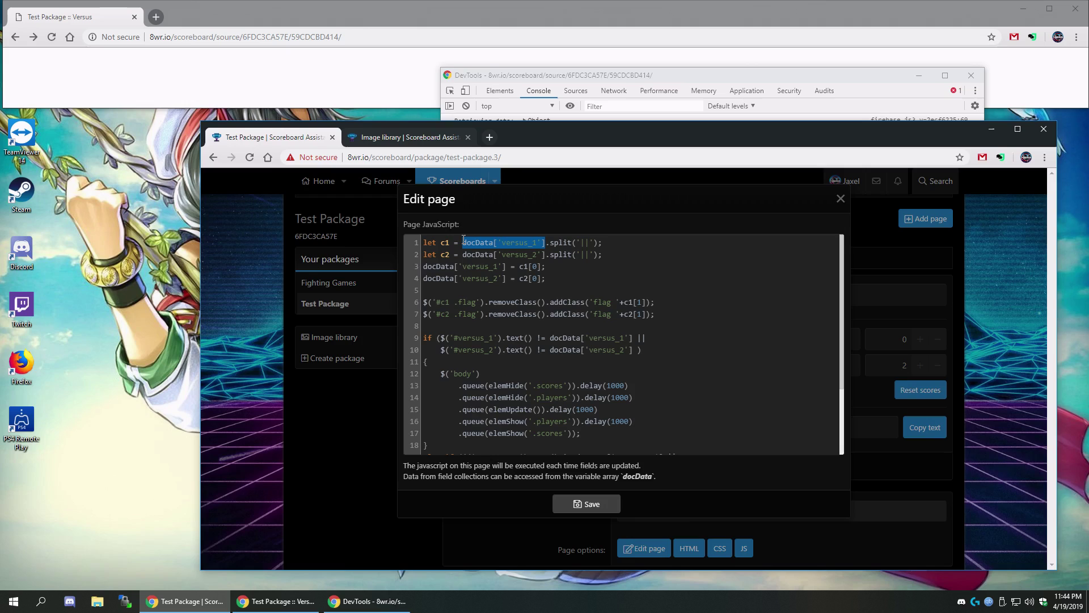
left_click(463, 253)
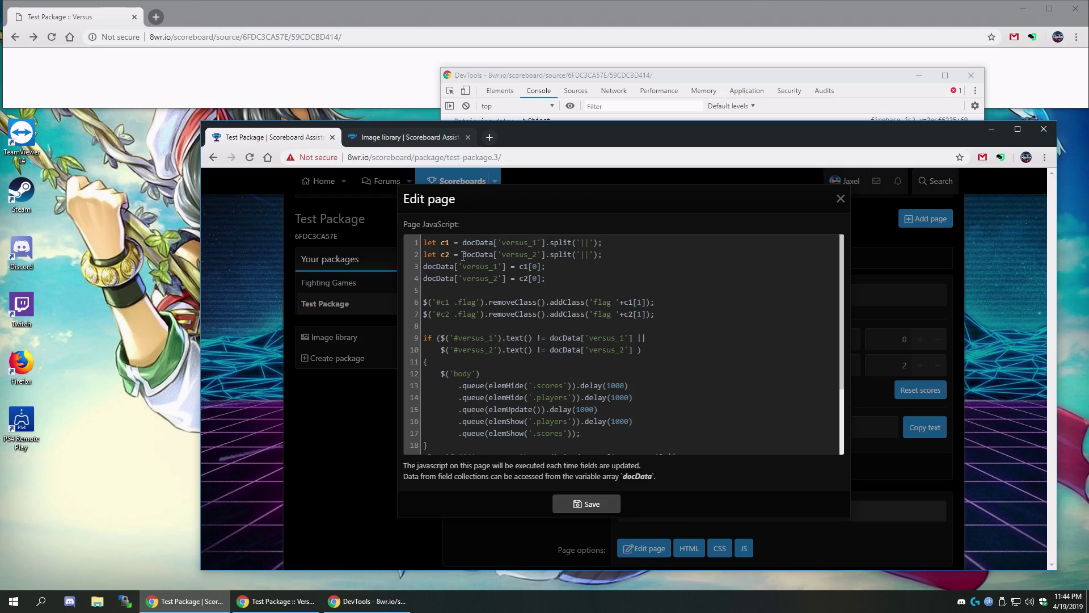
left_click(591, 504)
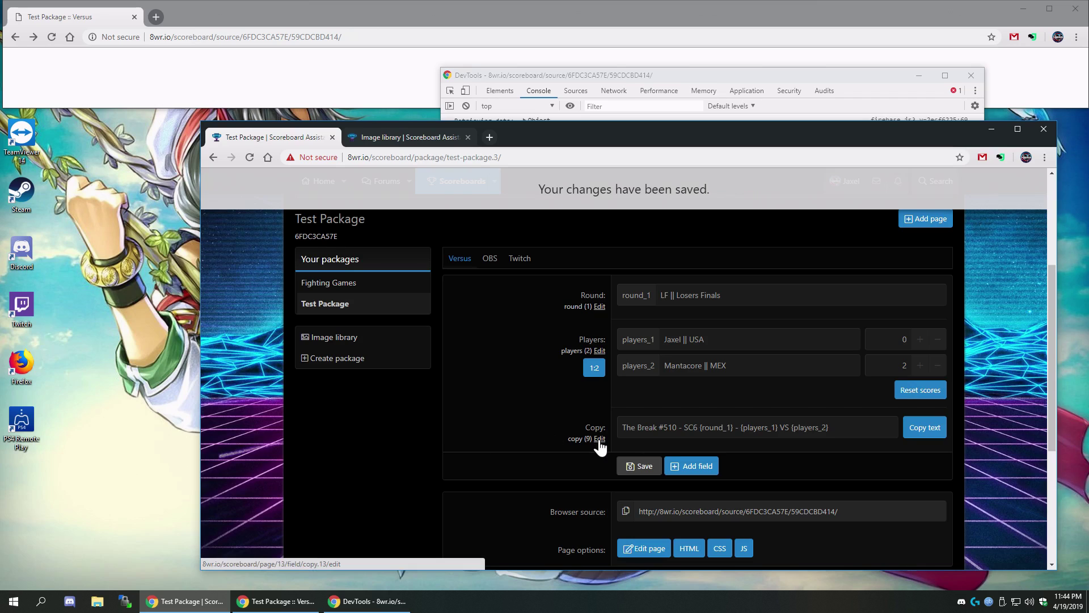
Reopen the script, mark versus on line 9, and close the editor without saving.
left_click(743, 549)
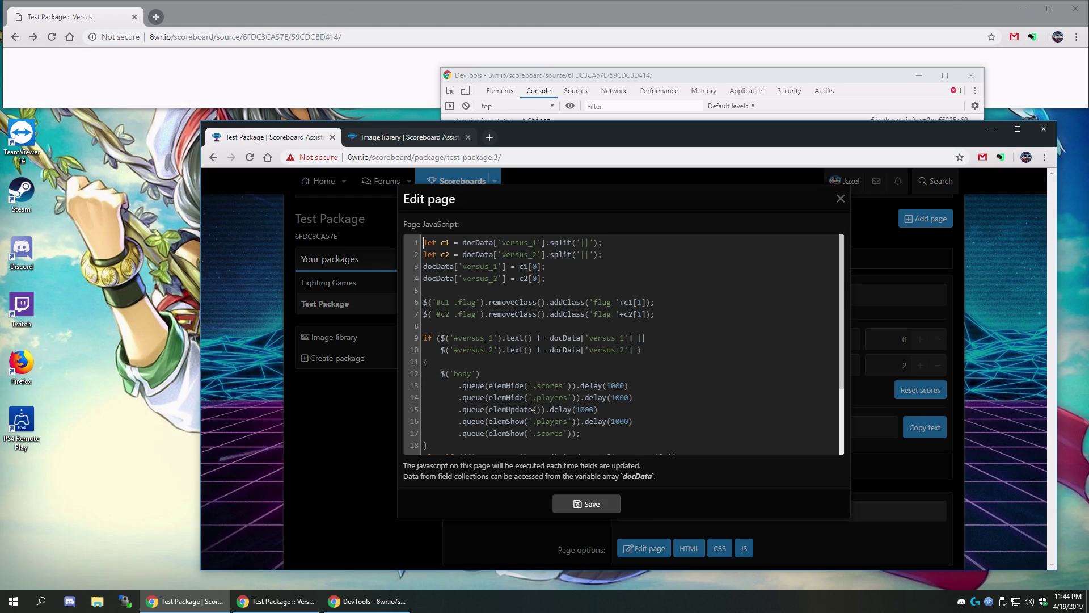
scroll(530, 404, "down", 2)
scroll(530, 404, "up", 2)
left_click(614, 342)
key("shift+Left")
key("shift+Left")
key("shift+Left")
key("shift+Left")
key("shift+Left")
key("shift+Left")
left_click(319, 456)
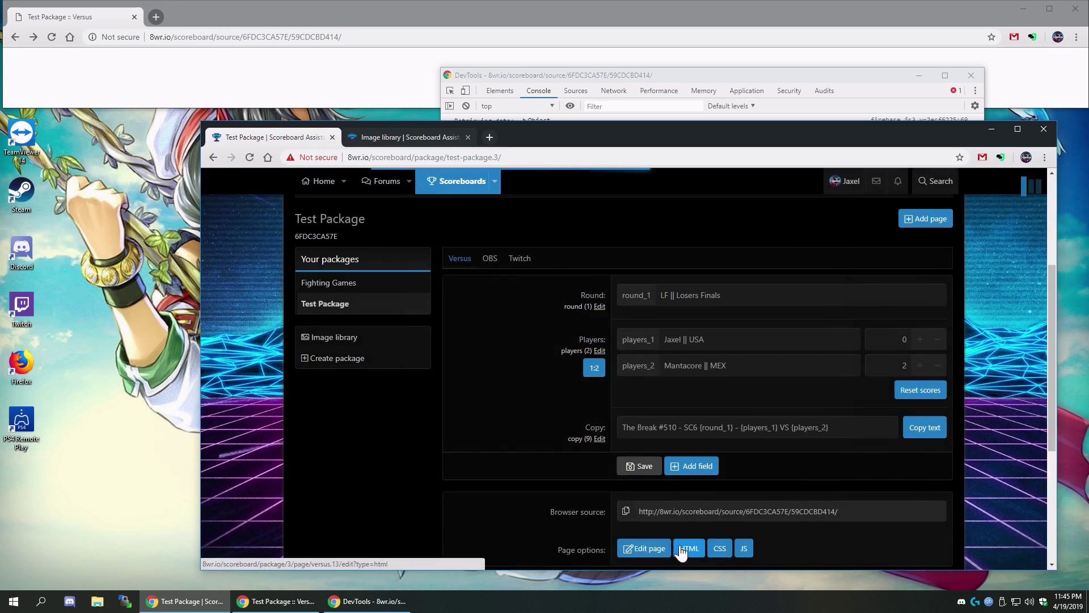
left_click(688, 548)
left_click(352, 455)
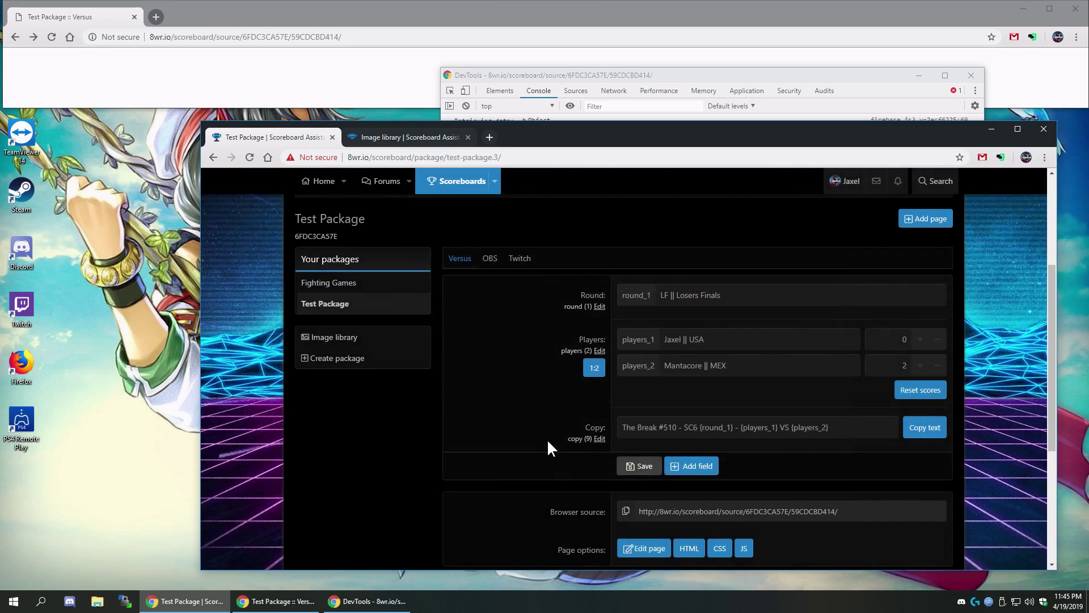
scroll(548, 440, "down", 3)
scroll(548, 443, "up", 4)
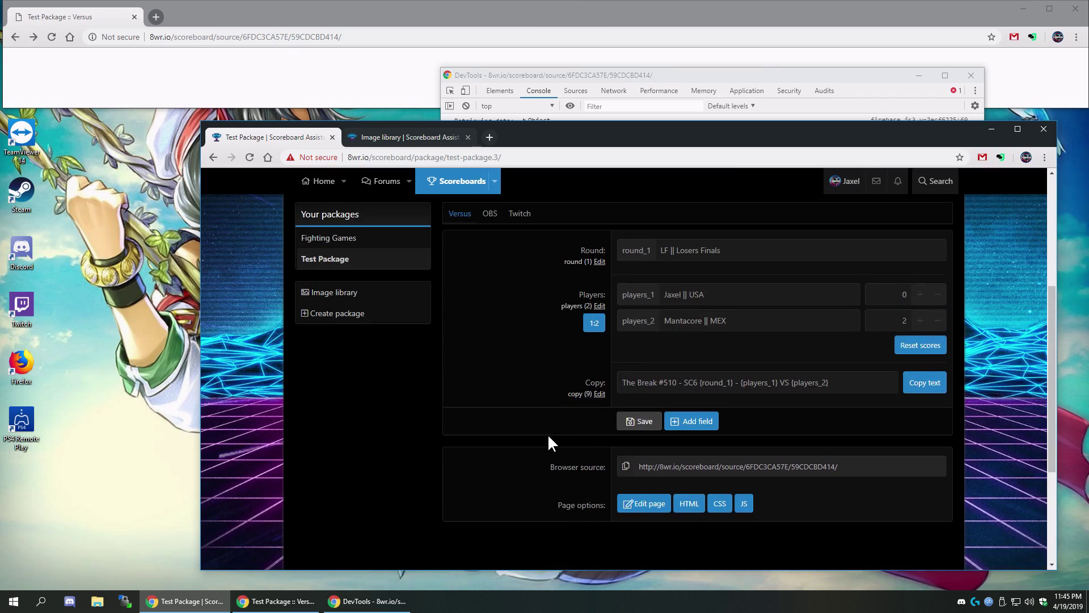
scroll(547, 431, "down", 2)
Rename versus to player in the docData lookups on lines 9 and 10.
left_click(748, 505)
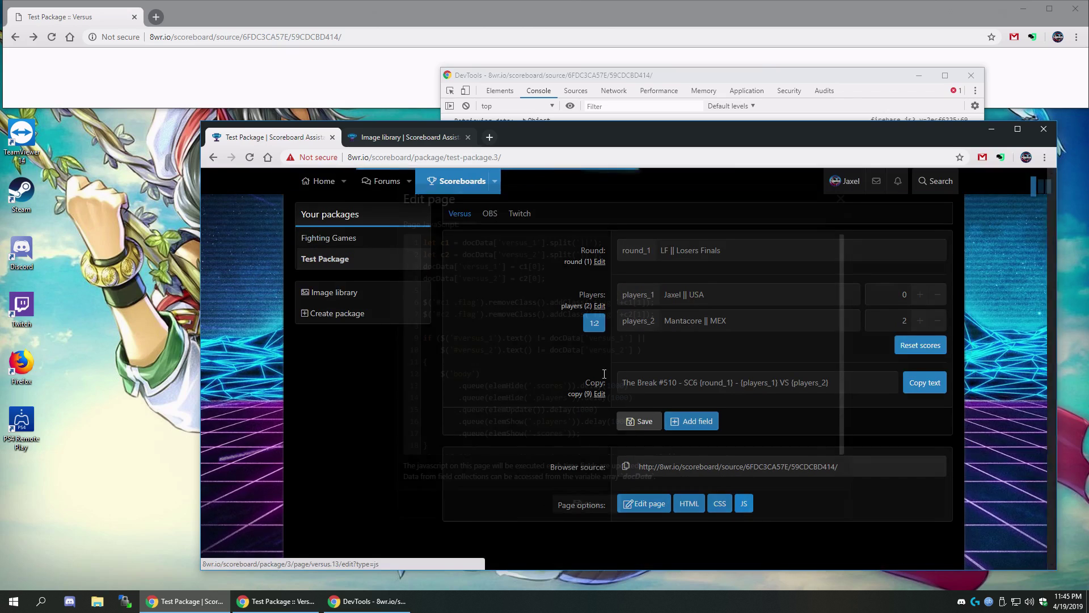
left_click_drag(617, 338, 591, 343)
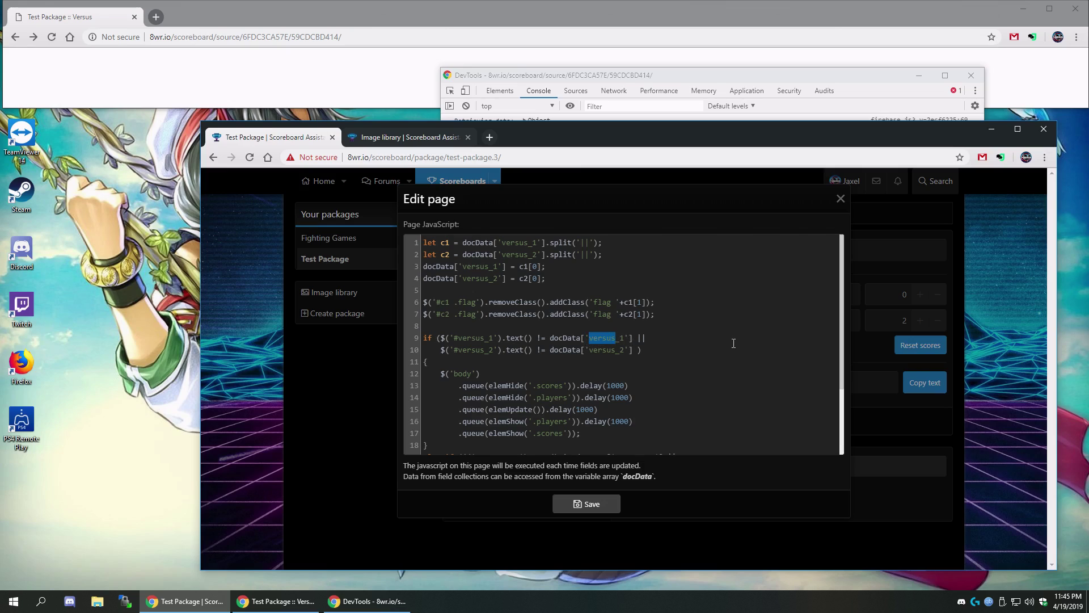
type("player")
left_click_drag(617, 339, 591, 340)
key("ctrl+c")
double_click(601, 350)
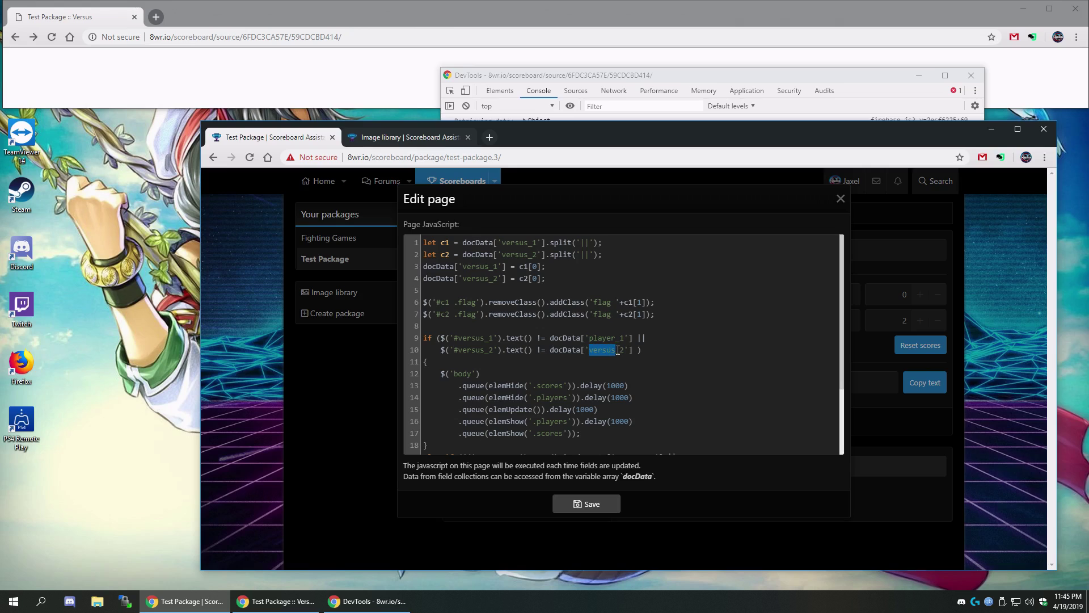
key("ctrl+v")
left_click_drag(485, 350, 458, 350)
Discard the script edits, check the element ids in the page HTML, and reopen the page JavaScript.
left_click(366, 429)
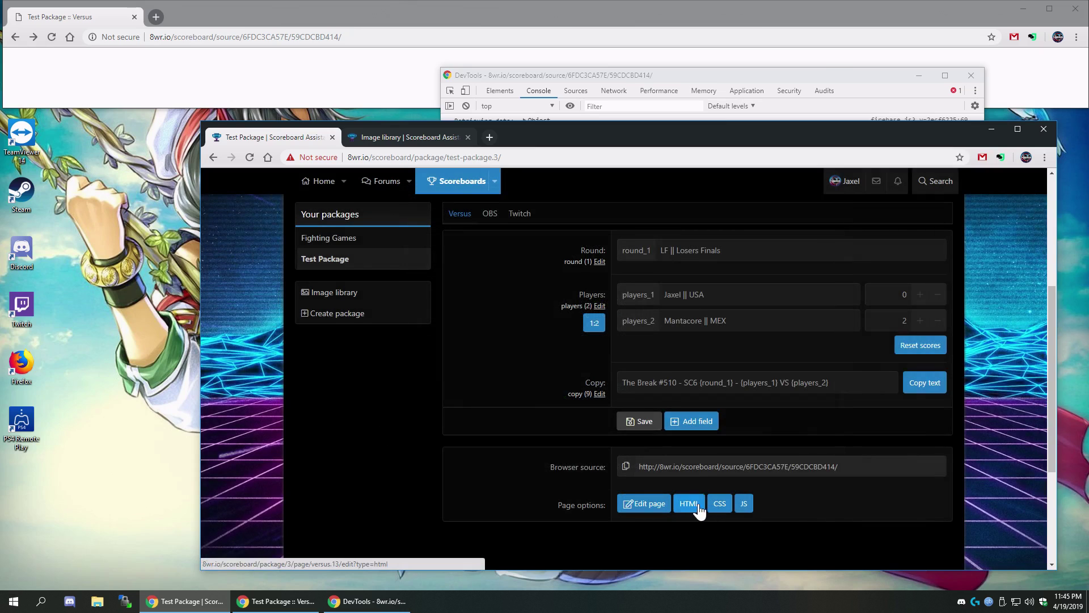
left_click(689, 505)
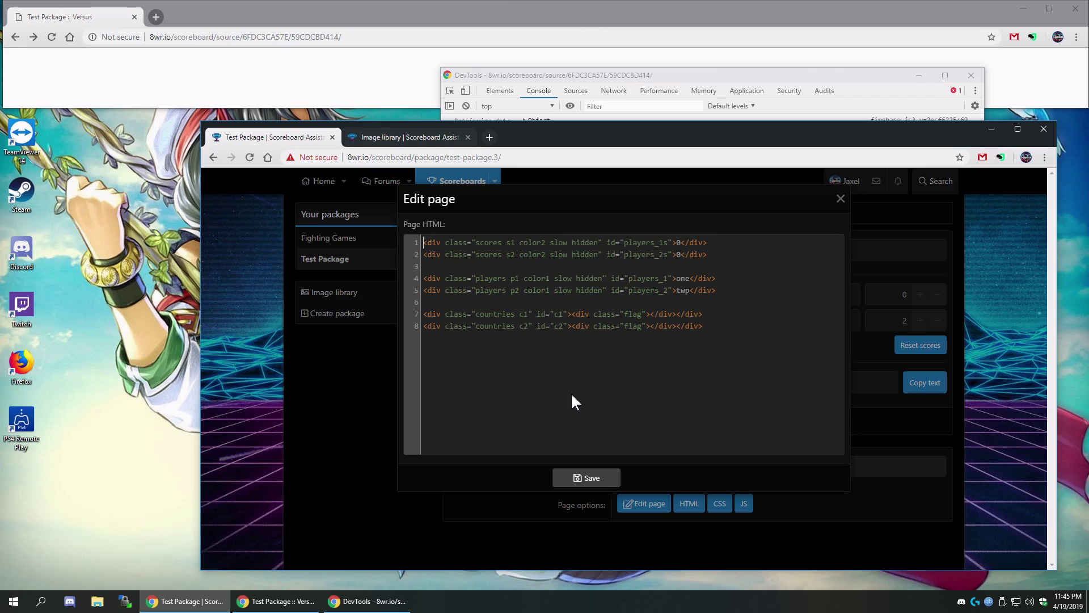
left_click(327, 406)
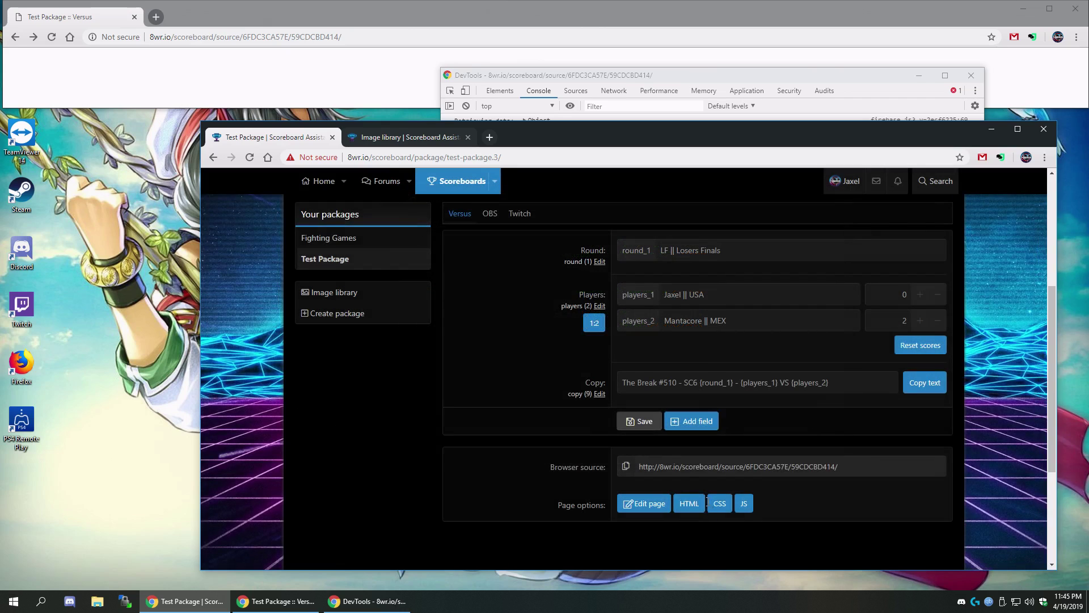
left_click(744, 503)
Rename the selectors on lines 9 and 10 to players_1 and players_2.
double_click(475, 338)
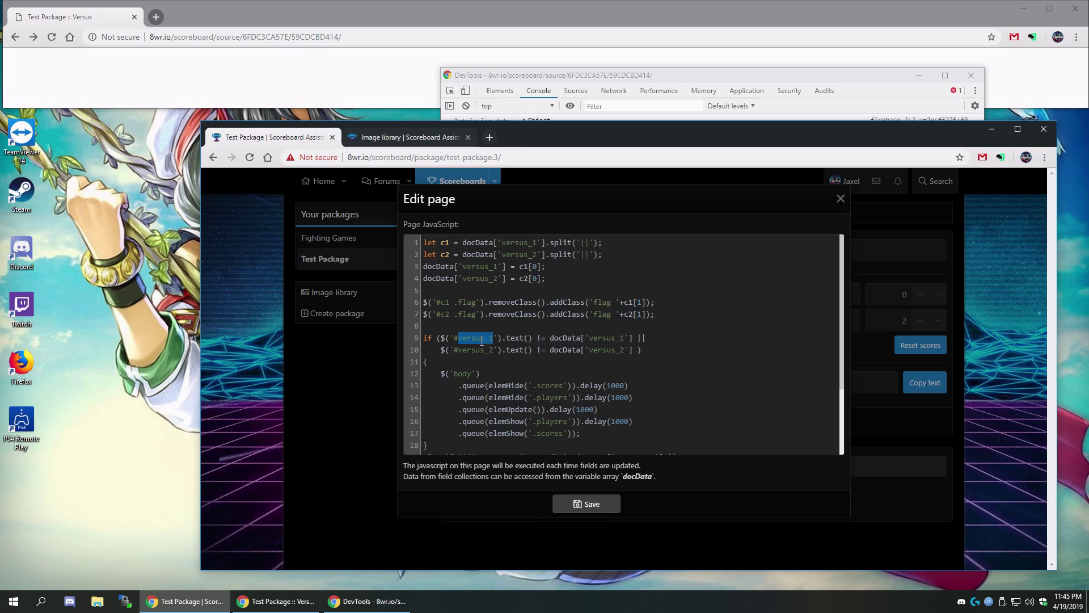
type("players")
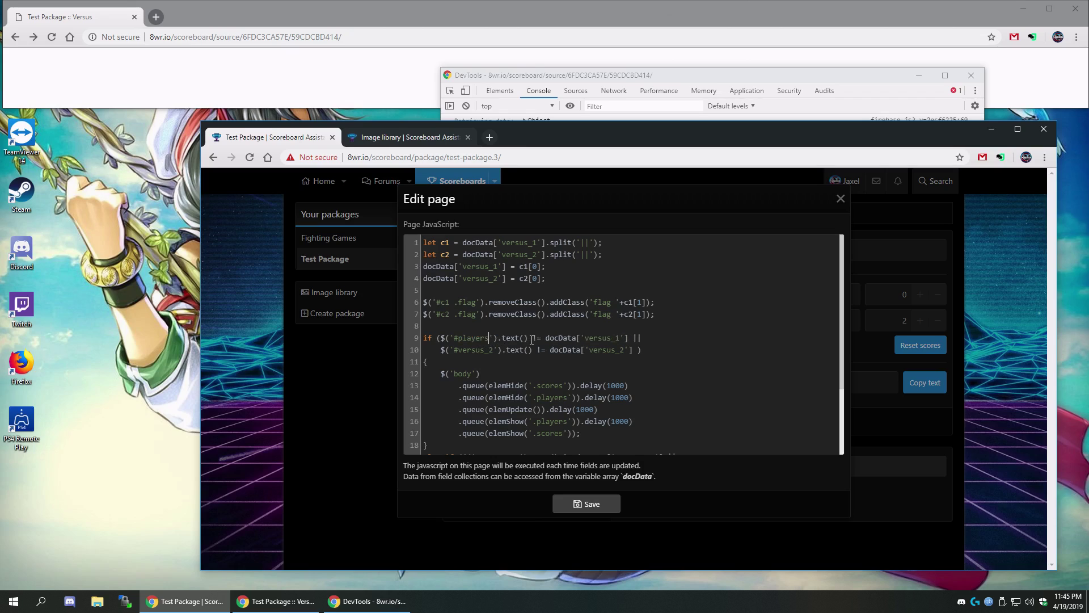
type("_1")
double_click(473, 338)
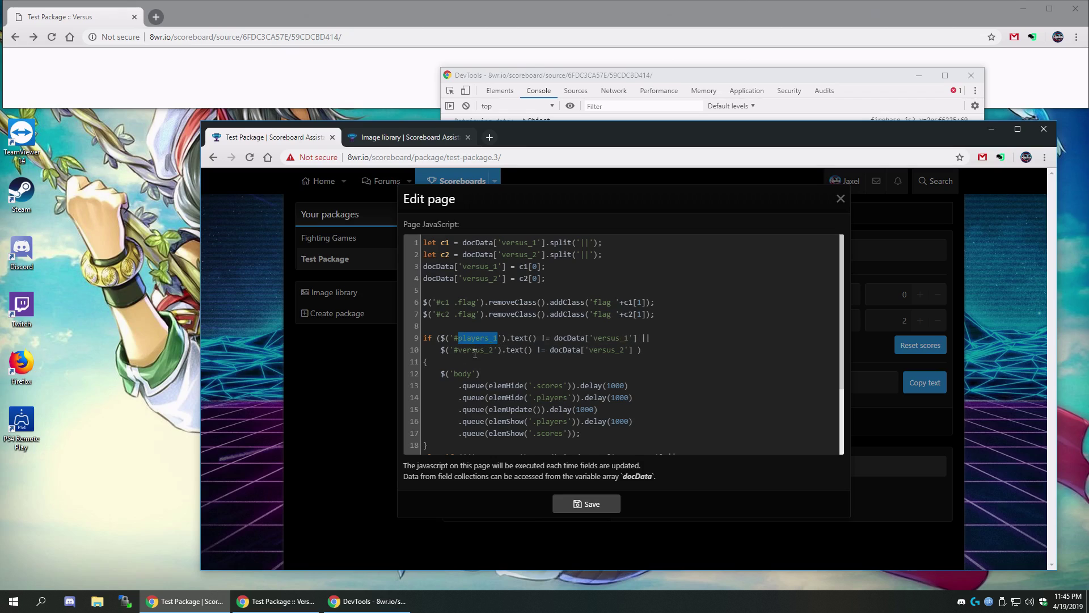
key("ctrl+c")
double_click(480, 349)
key("ctrl+v")
left_click(497, 349)
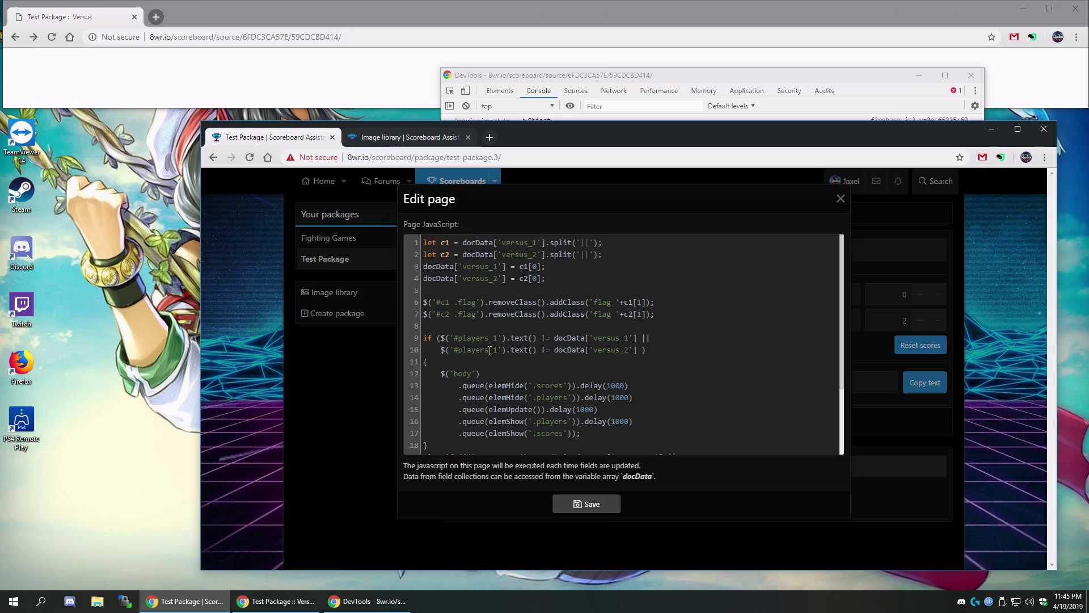
key("BackSpace")
type("2")
Change the docData lookups on lines 10 and 9 to players_2 and players_1.
double_click(608, 350)
key("ctrl+v")
key("BackSpace")
type("2")
double_click(608, 338)
key("ctrl+v")
Replace versus_1/versus_2 with players_1/players_2 on lines 1 through 4.
double_click(528, 243)
key("ctrl+v")
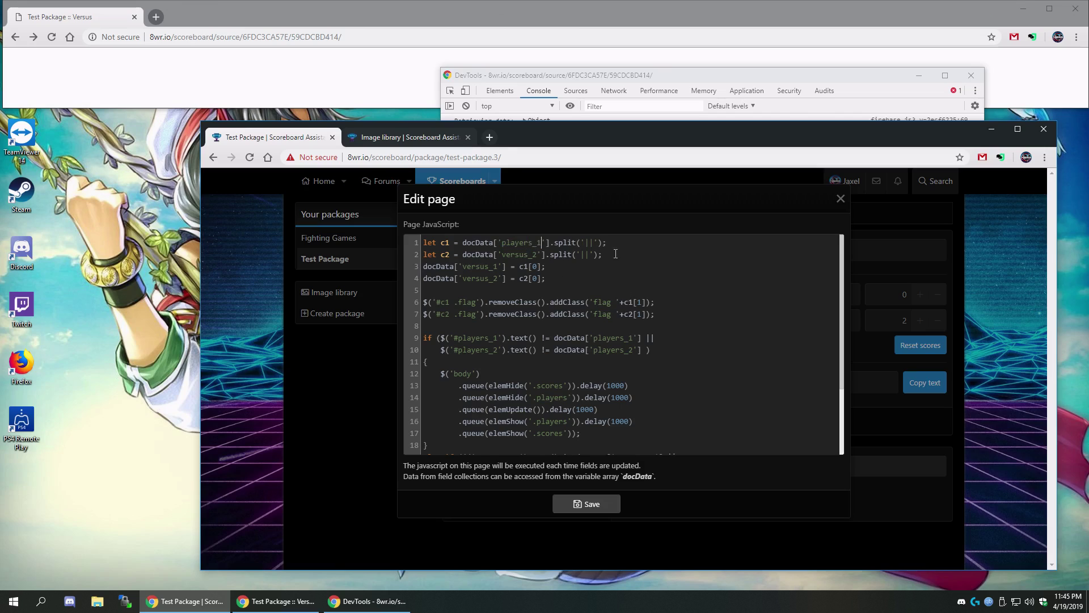
double_click(519, 255)
key("ctrl+v")
key("BackSpace")
type("2")
double_click(480, 266)
key("ctrl+v")
double_click(487, 278)
key("ctrl+v")
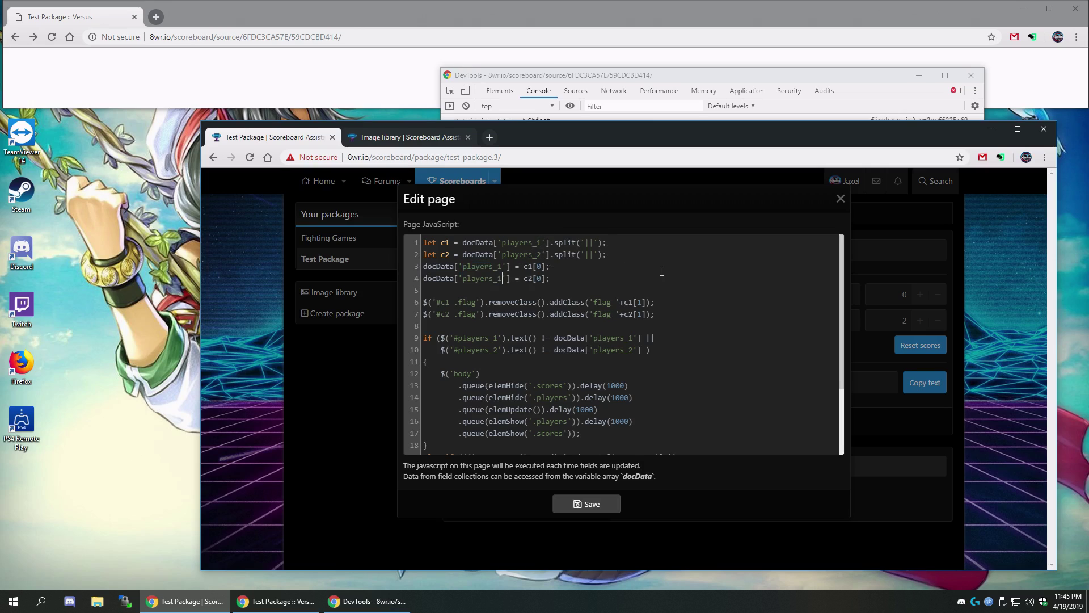
Save the updated page JavaScript and reload the overlay browser window to show the flags.
left_click(586, 503)
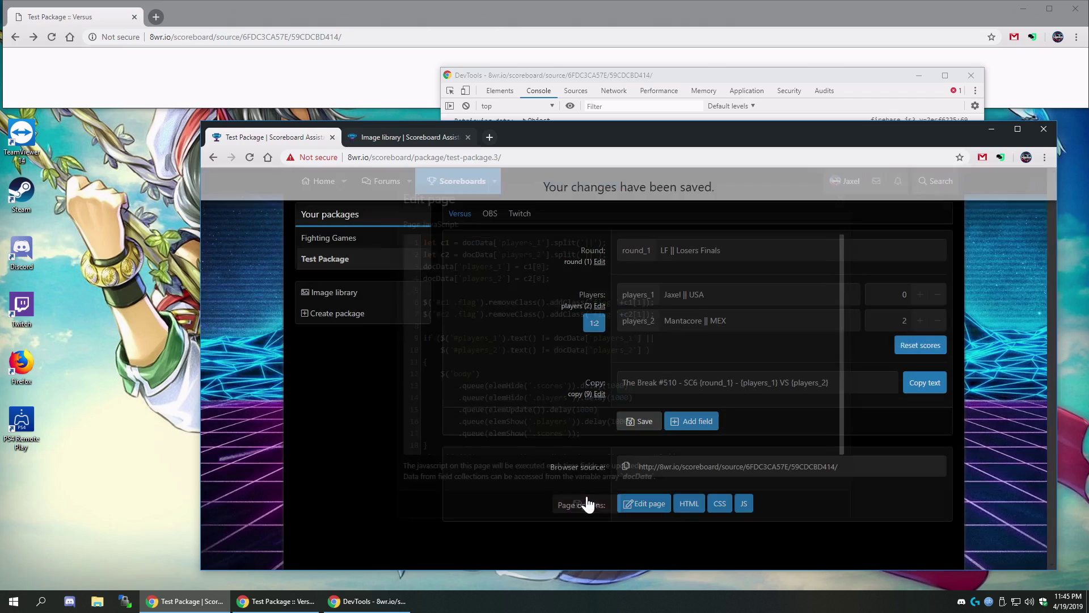
left_click(363, 21)
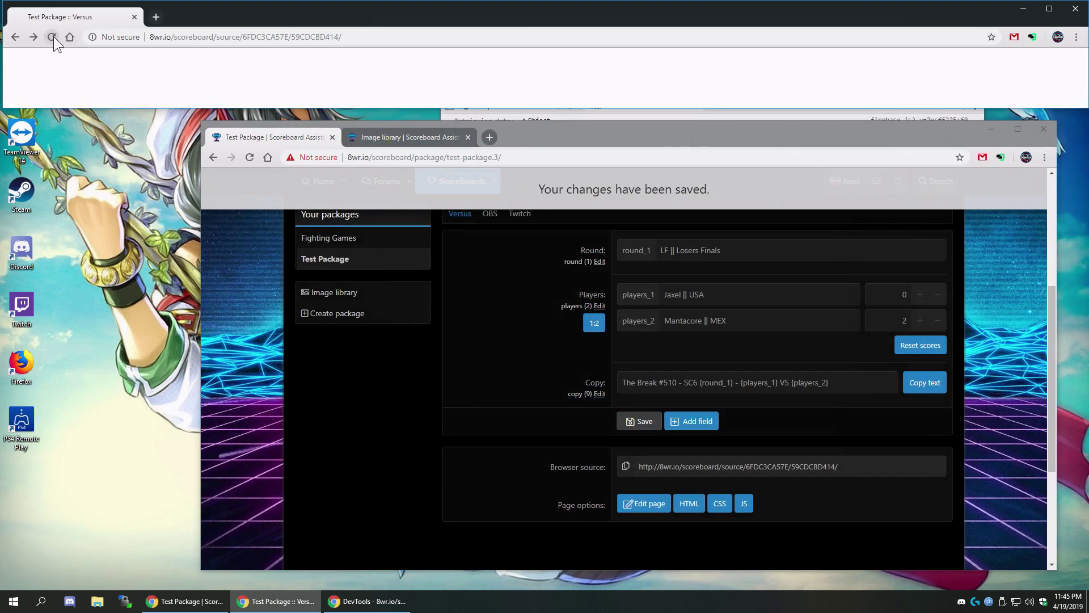
left_click(51, 36)
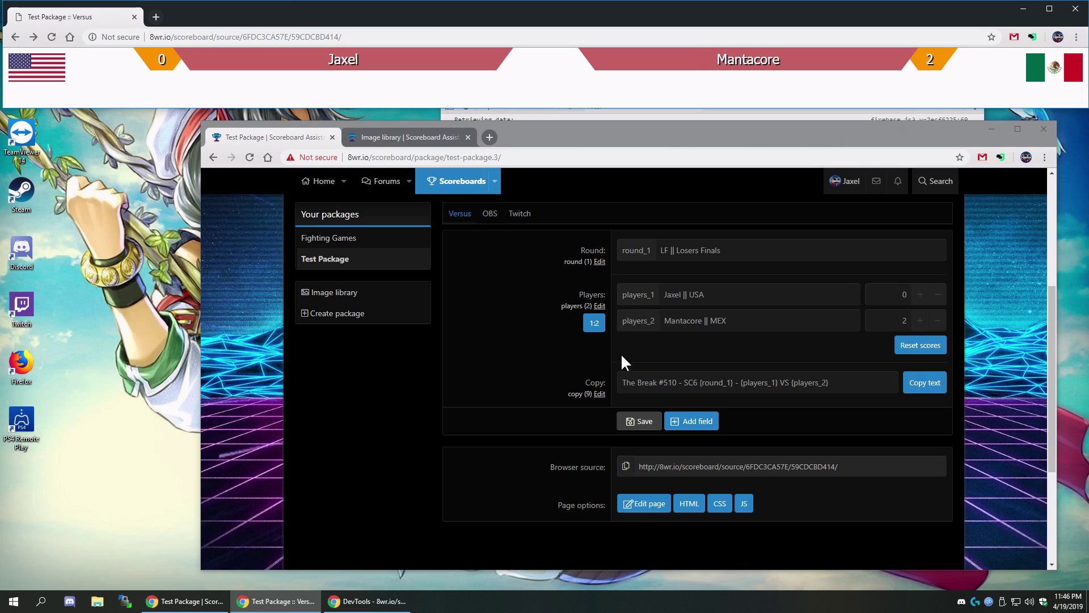
Save the player fields, swap the two players with 1:2, and save so Mantacore leads.
left_click(635, 420)
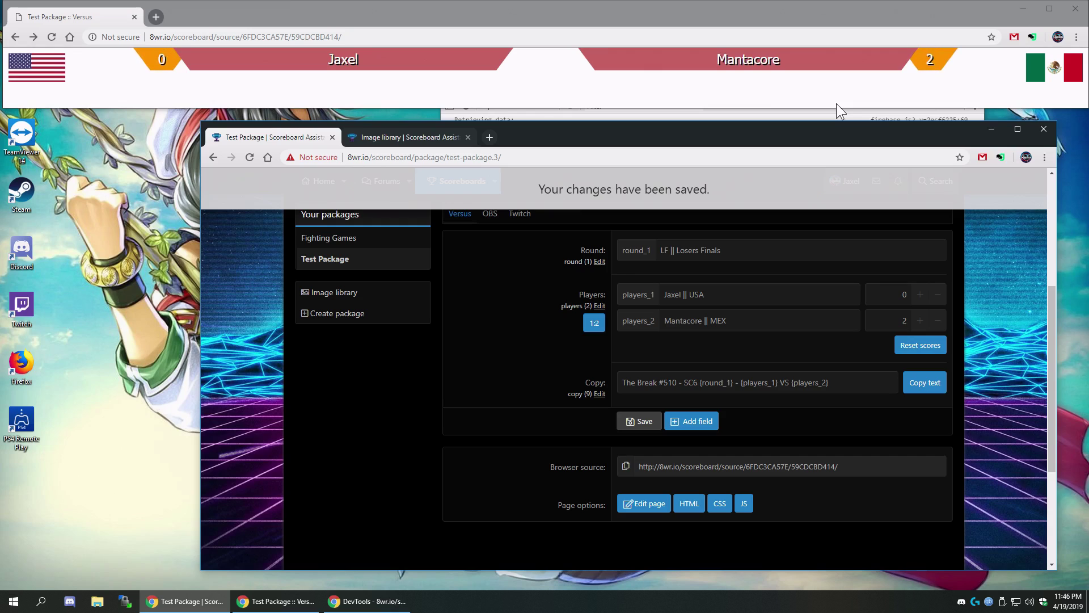
left_click(636, 424)
left_click(594, 323)
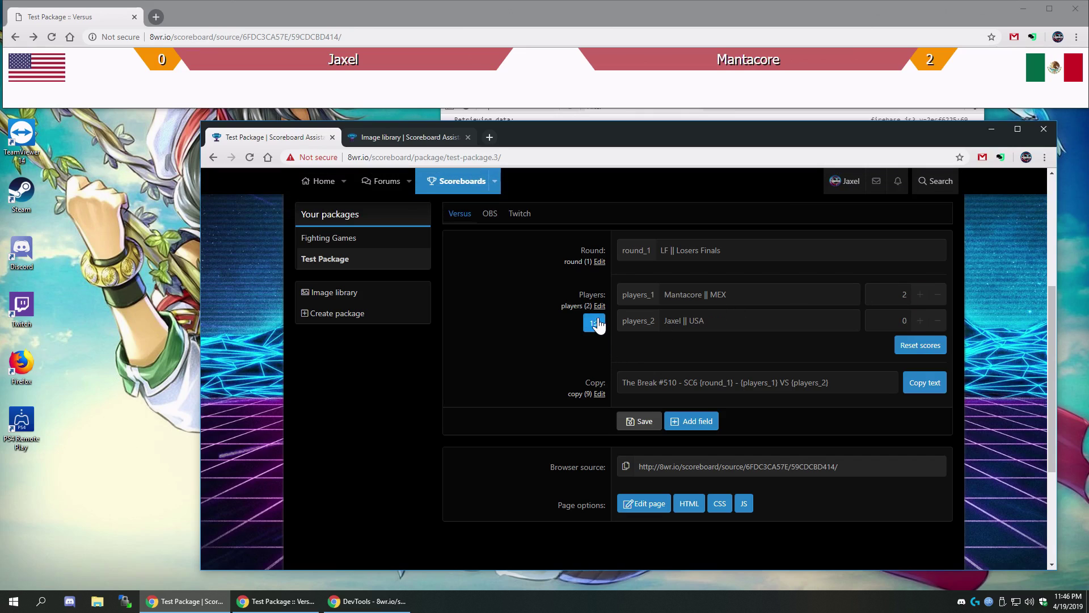
left_click(657, 426)
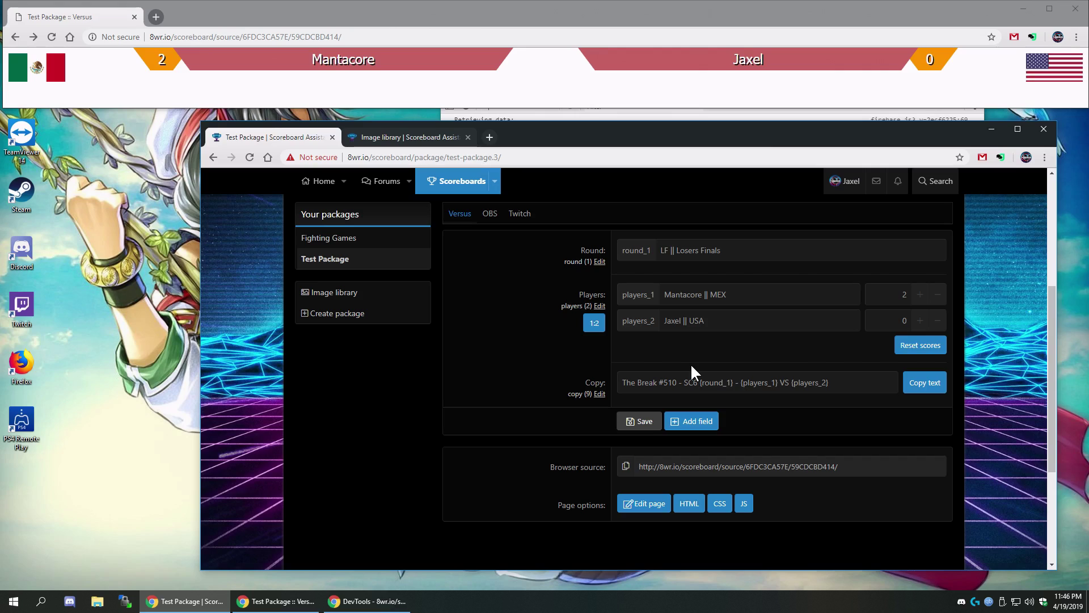
Return to the Fighting Games versus overlay and open that package's Versus (2p) fields.
left_click(34, 41)
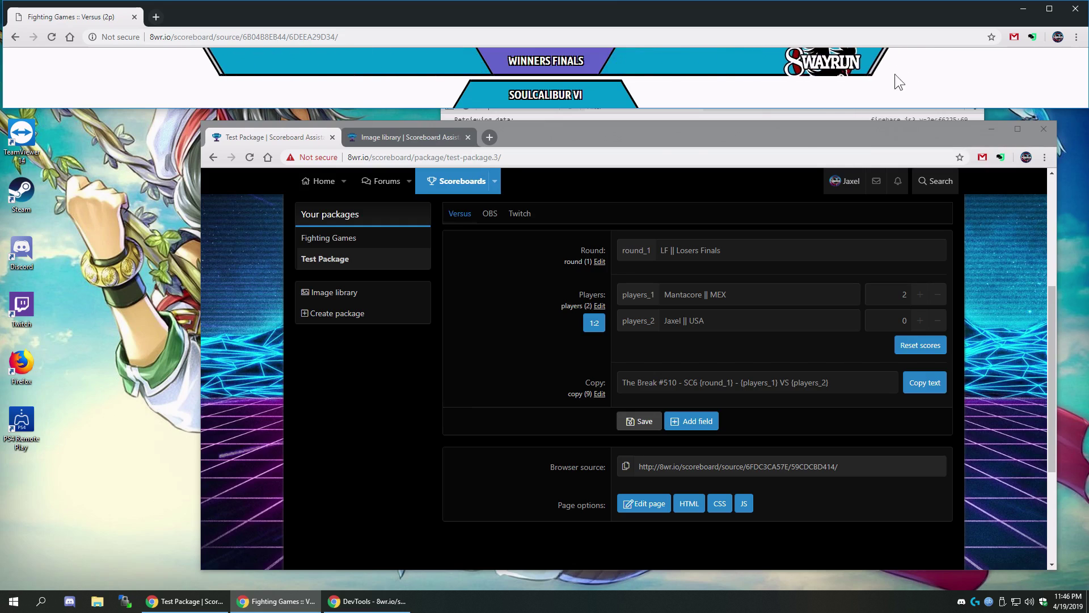
left_click(359, 238)
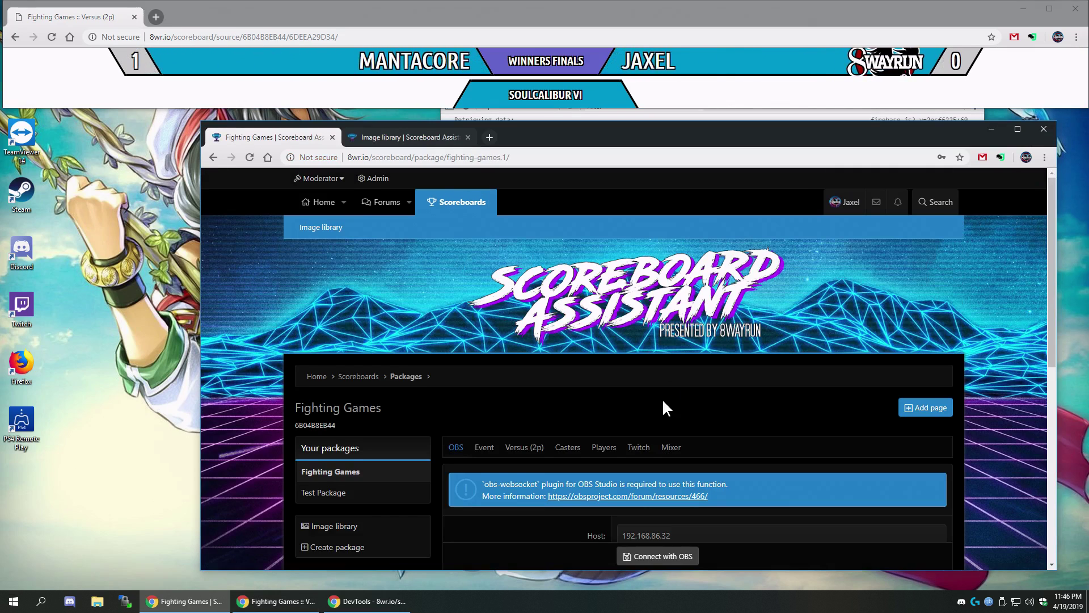
scroll(664, 401, "down", 5)
left_click(533, 354)
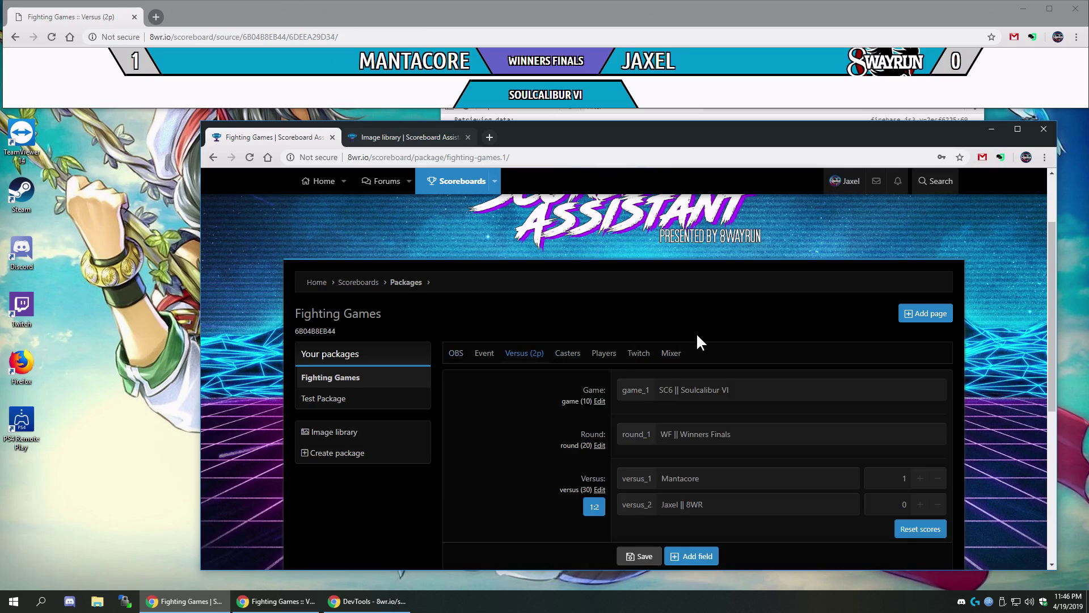
scroll(696, 334, "down", 5)
scroll(695, 410, "up", 3)
double_click(694, 409)
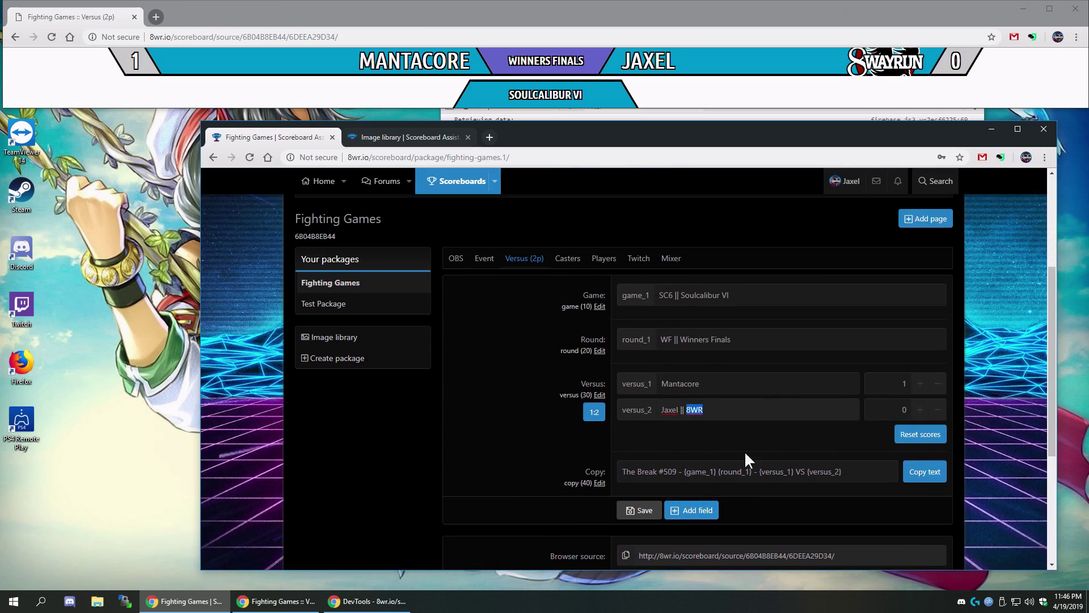
left_click(503, 393)
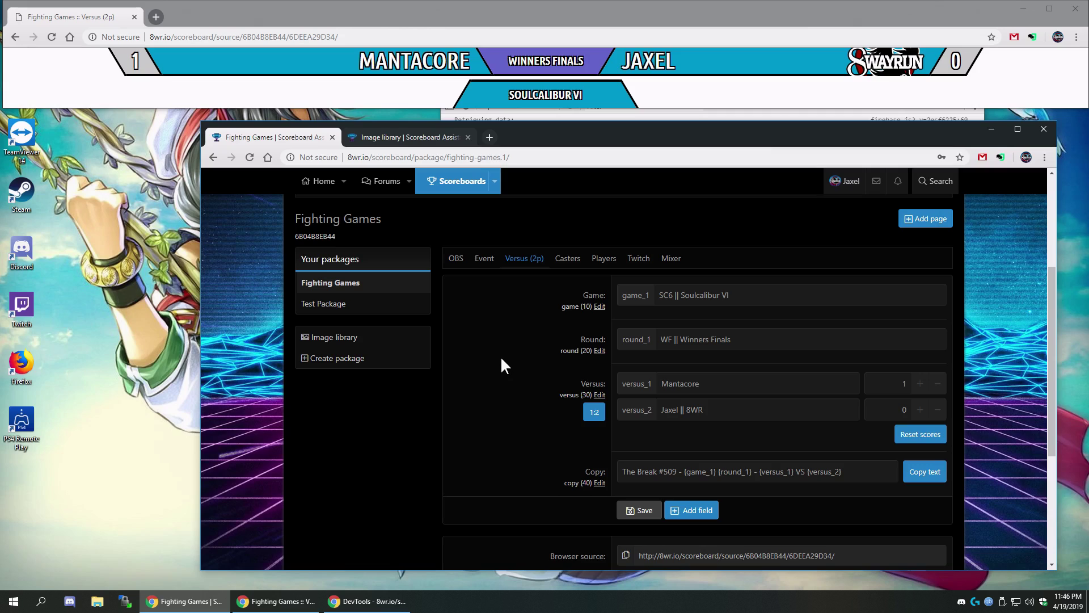